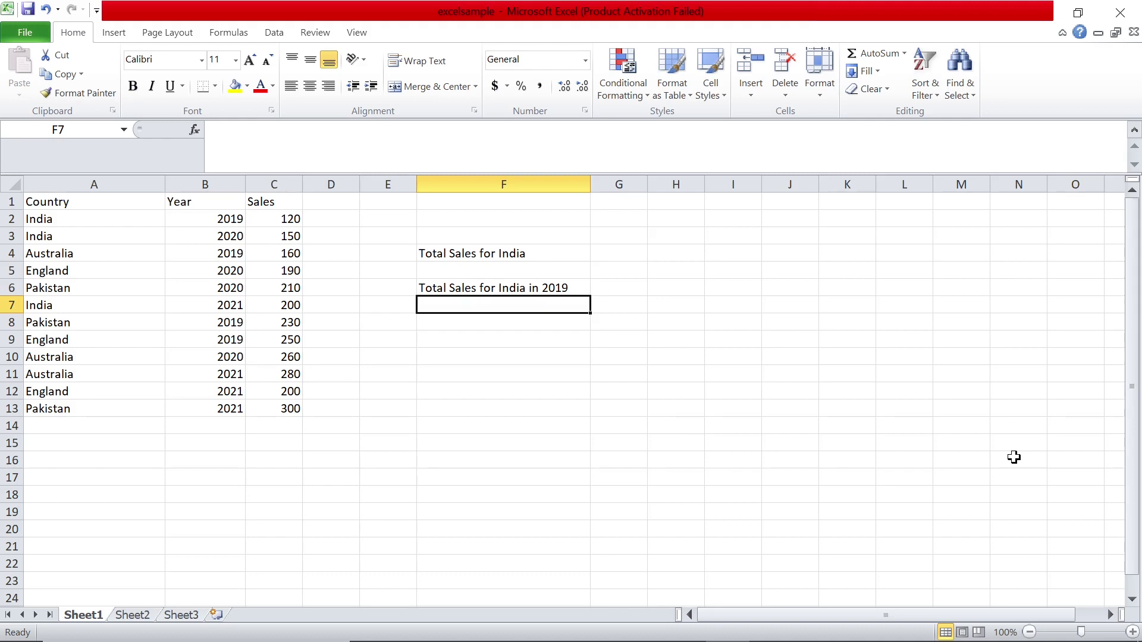
Examine the sales data table in A1:C13, starting with the entries in the Country column
click(232, 246)
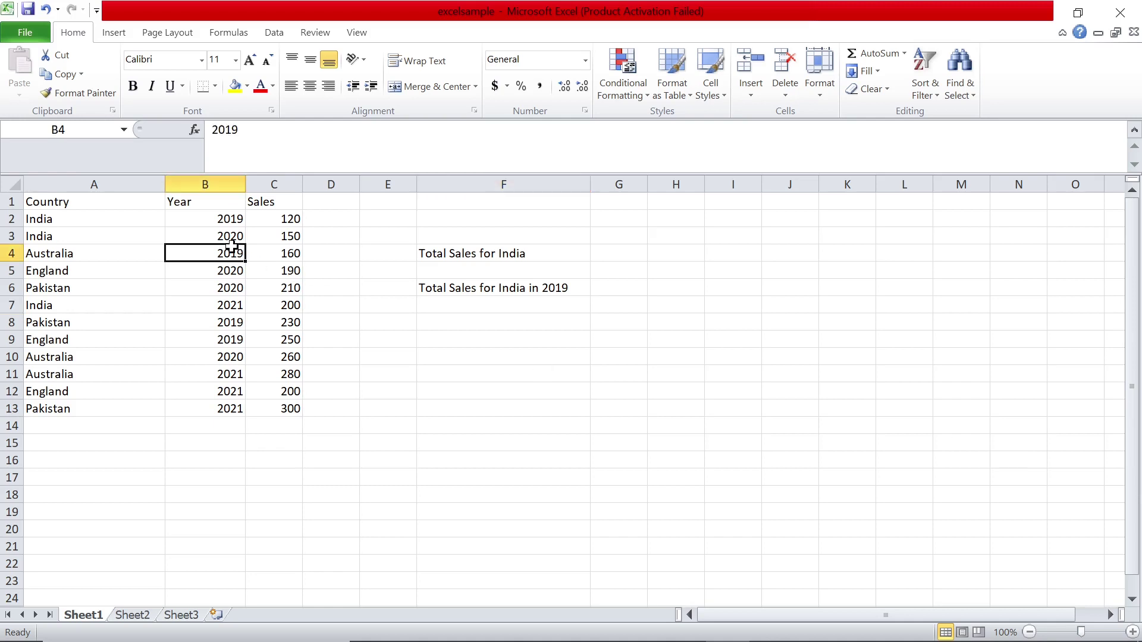
drag(100, 205, 283, 416)
click(62, 220)
key(Down)
key(Down)
key(Down)
key(Down)
key(Down)
key(Down)
key(Down)
key(Down)
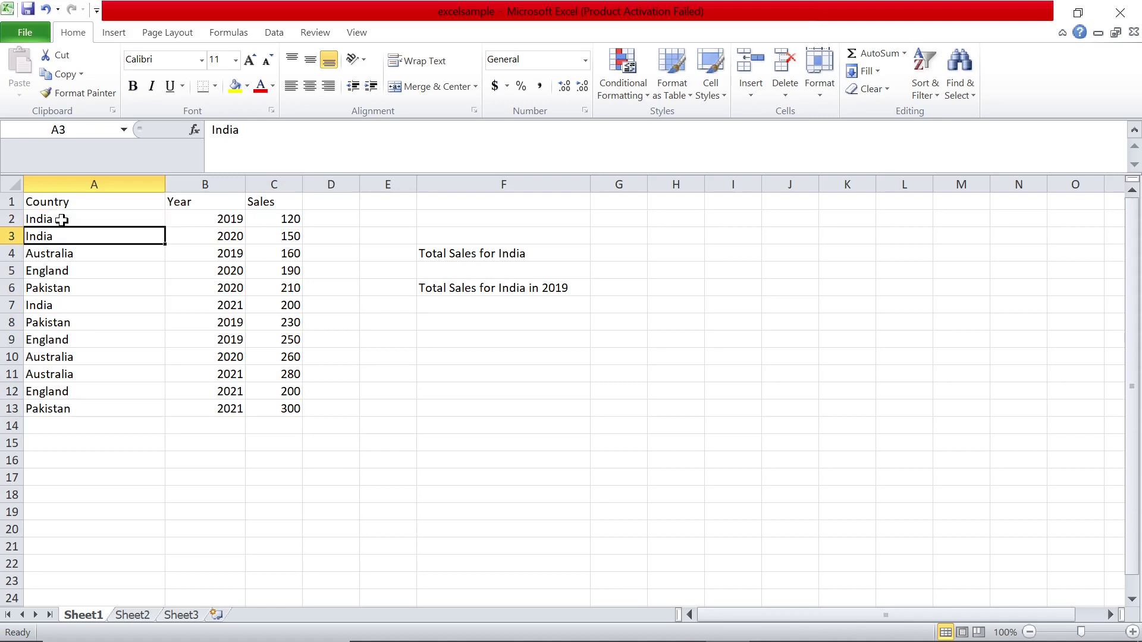
Review the entries in the Year column of the data table
key(Right)
key(Up)
key(Up)
key(Up)
key(Up)
key(Up)
key(Up)
key(Up)
key(Up)
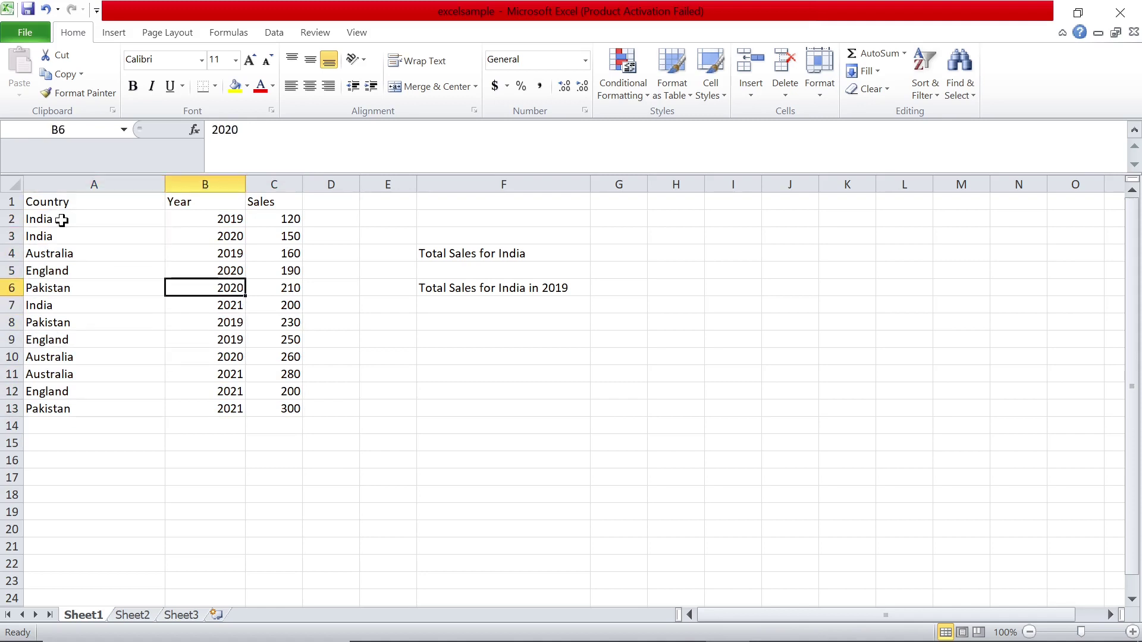
key(Down)
key(Down)
key(Down)
key(Down)
key(Down)
key(Down)
key(Down)
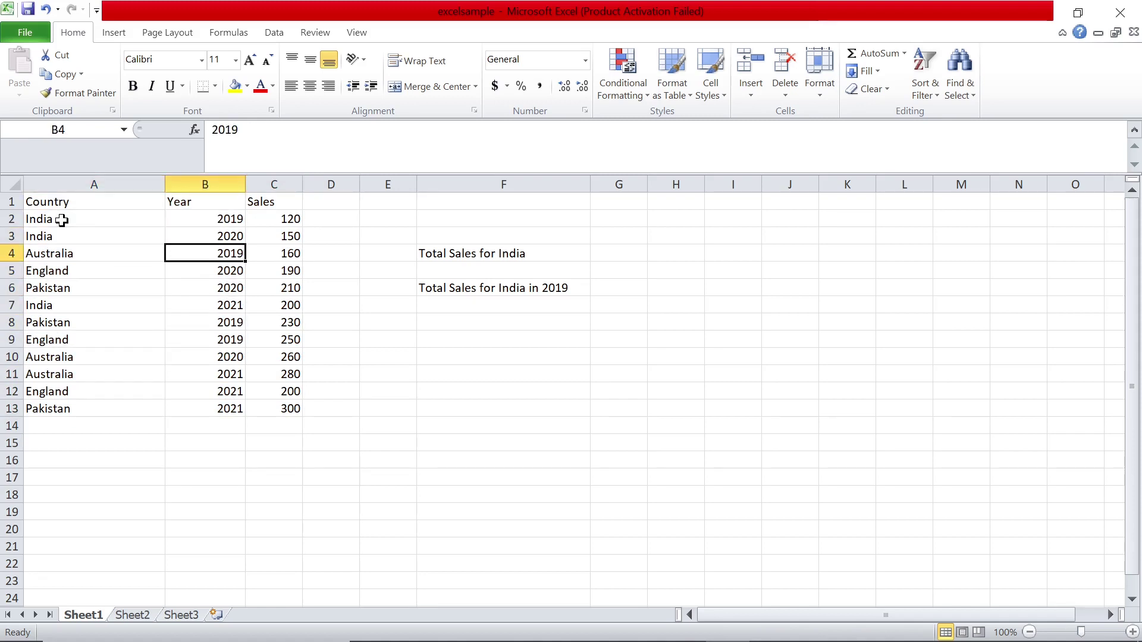
key(Down)
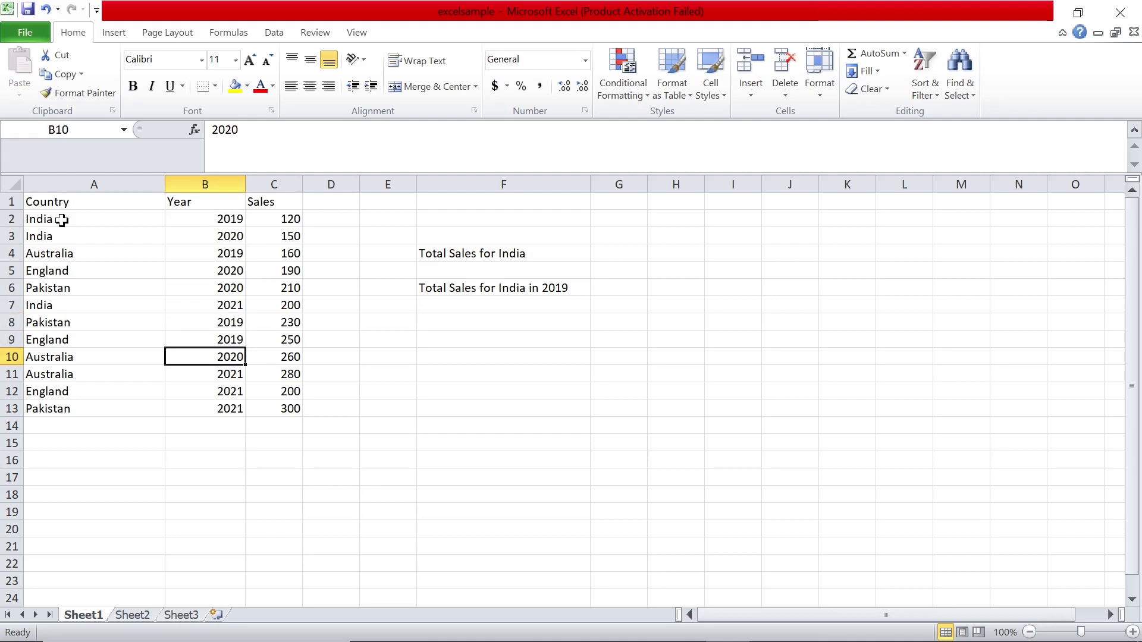
Review the figures in the Sales column of the data table
key(Right)
key(Up)
key(Up)
key(Up)
key(Up)
key(Up)
key(Up)
key(Up)
key(Up)
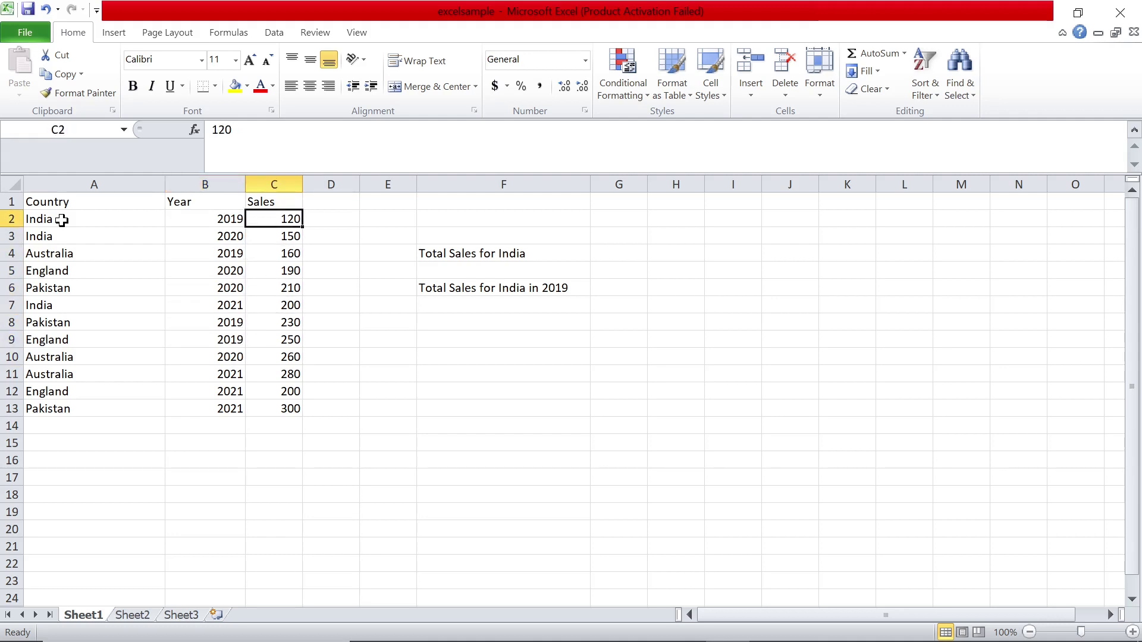
key(Down)
key(Down)
key(Up)
key(Down)
key(Down)
key(Down)
key(Down)
key(Down)
key(Down)
key(Down)
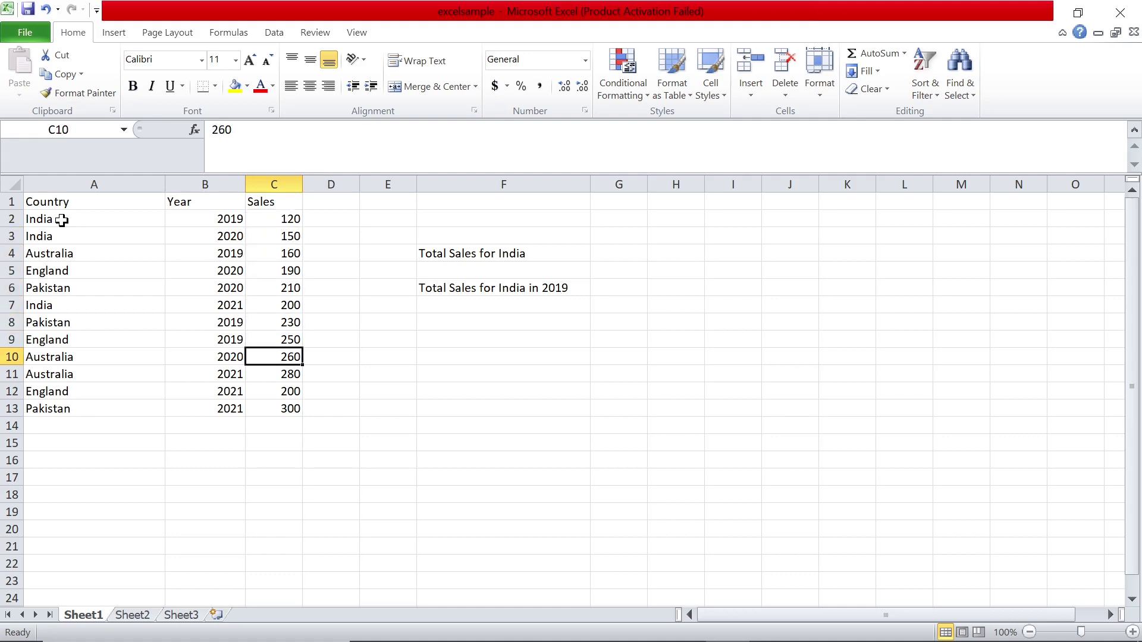
key(Down)
key(Down)
key(Down)
key(Down)
Examine the summary labels in column F for the two India sales totals
key(Up)
key(Right)
key(Up)
key(Right)
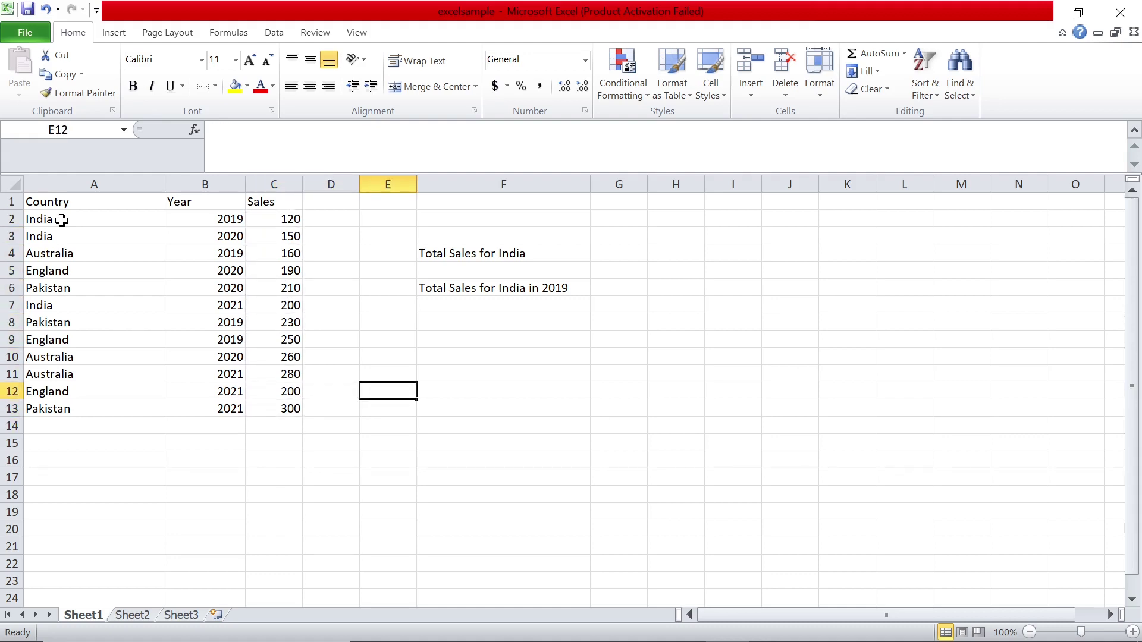
key(Up)
key(Up)
key(Right)
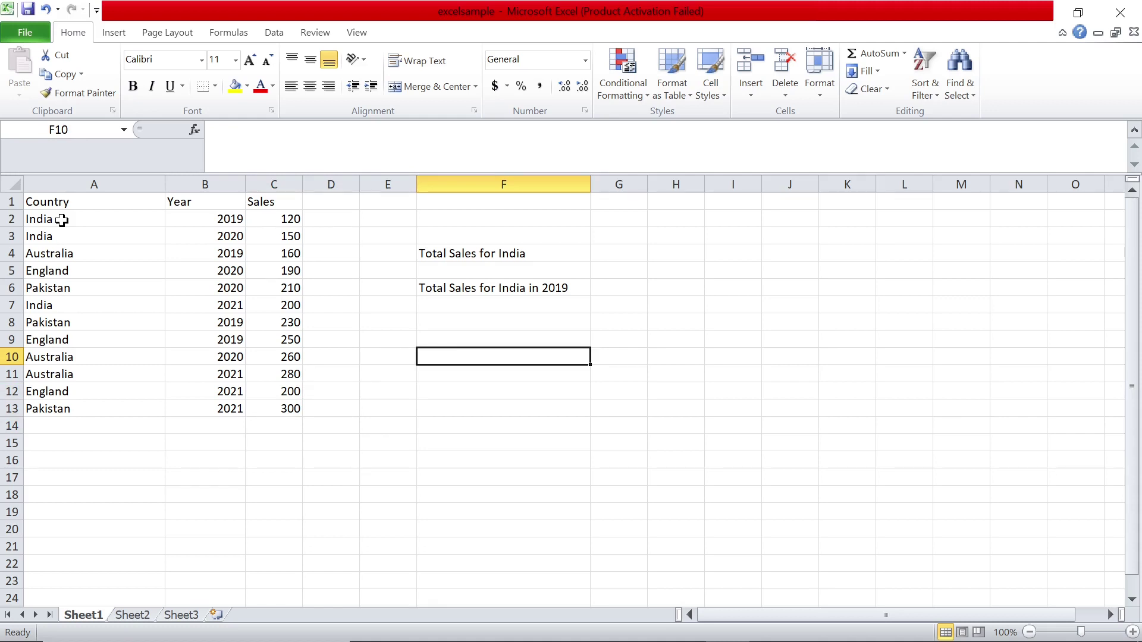
key(Right)
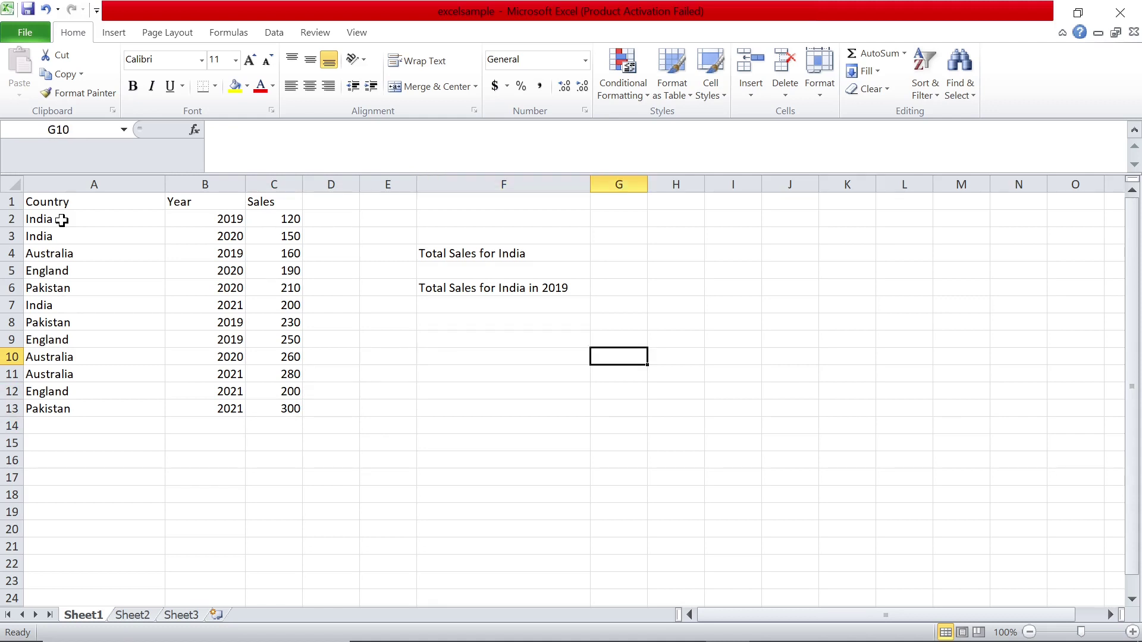
key(Up)
key(Left)
key(Left)
key(Right)
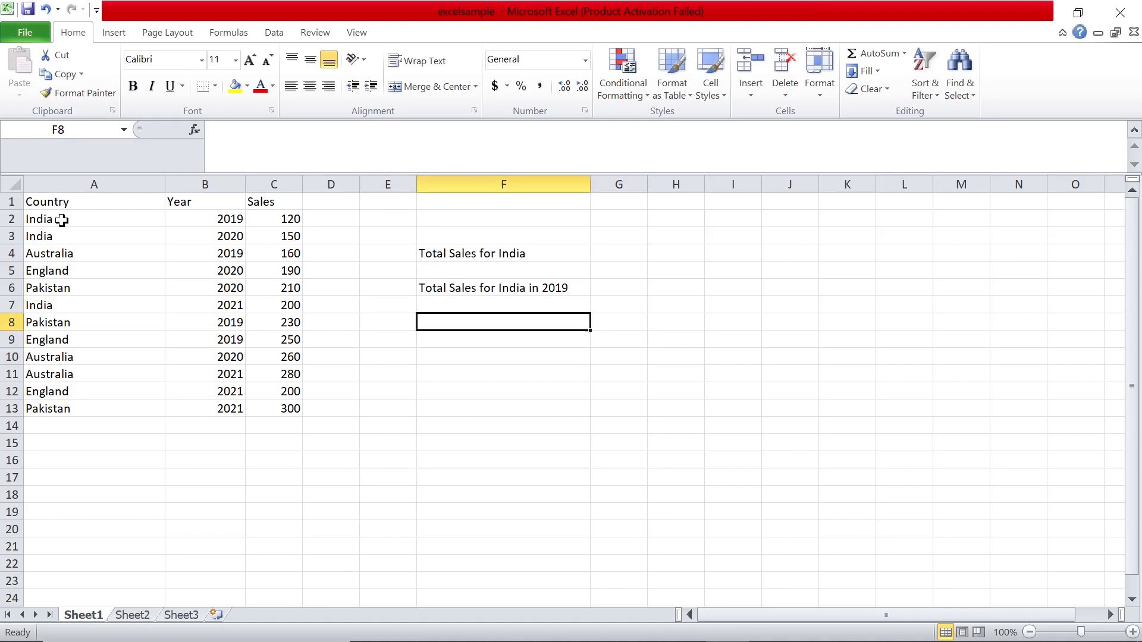
key(Up)
key(Up)
key(Up)
key(Up)
key(Up)
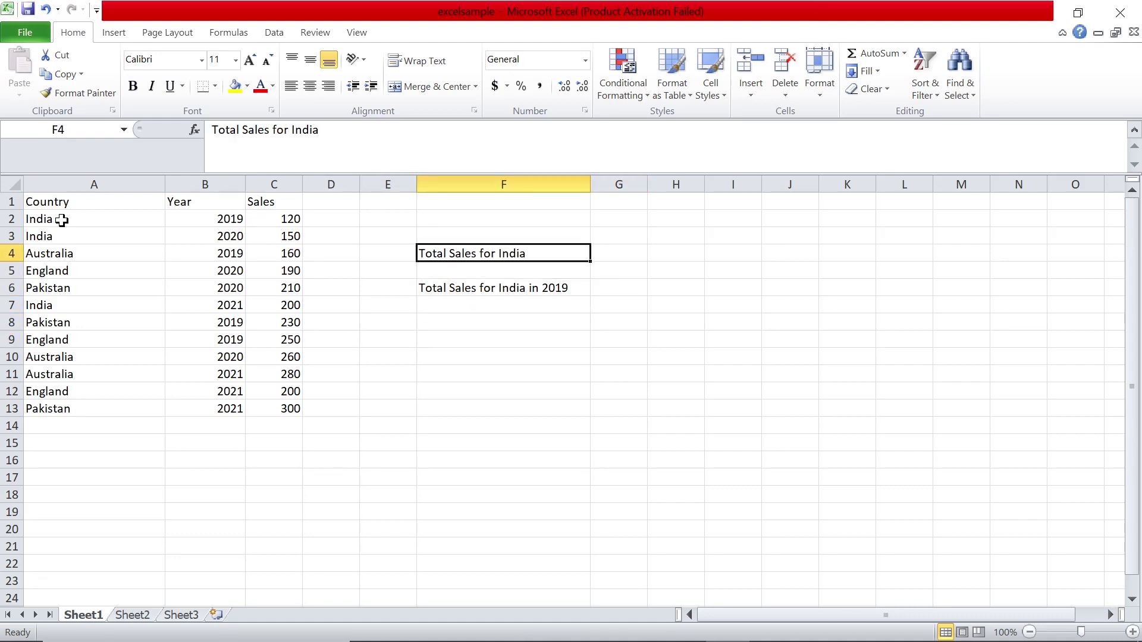
Review the year and sales entries of the India rows in rows 2, 3 and 7
click(89, 223)
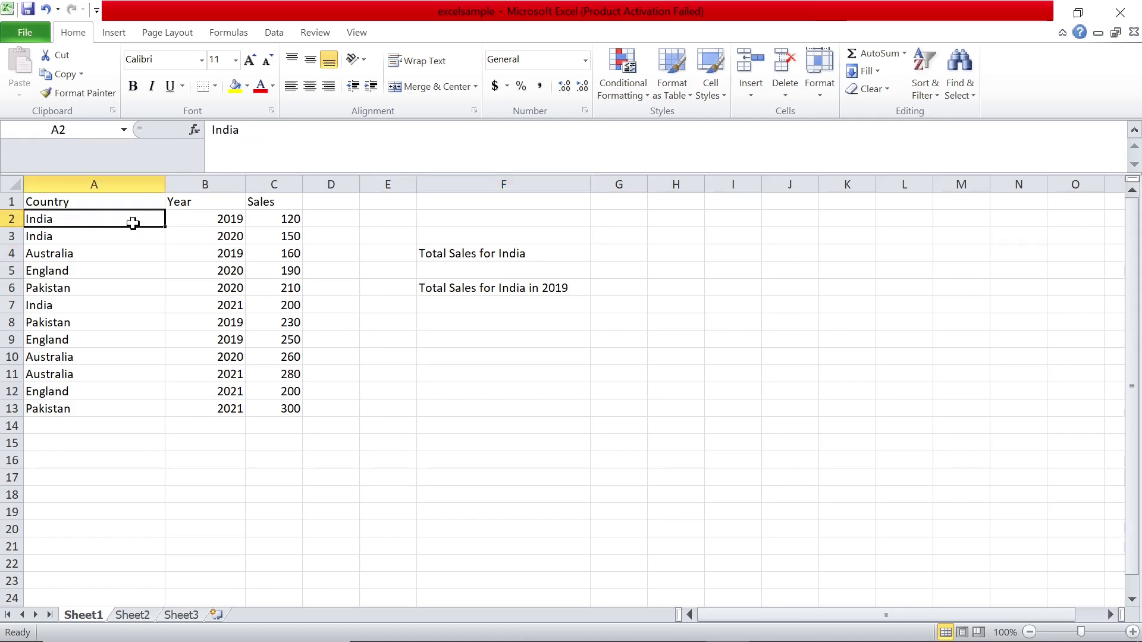
click(209, 221)
click(291, 219)
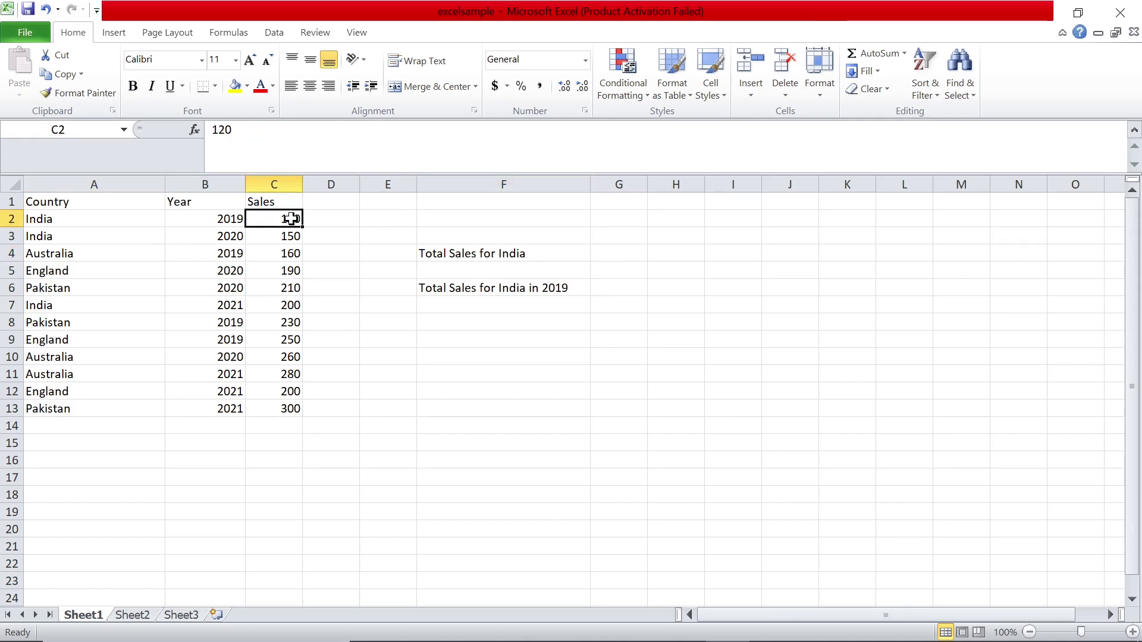
click(231, 235)
click(279, 236)
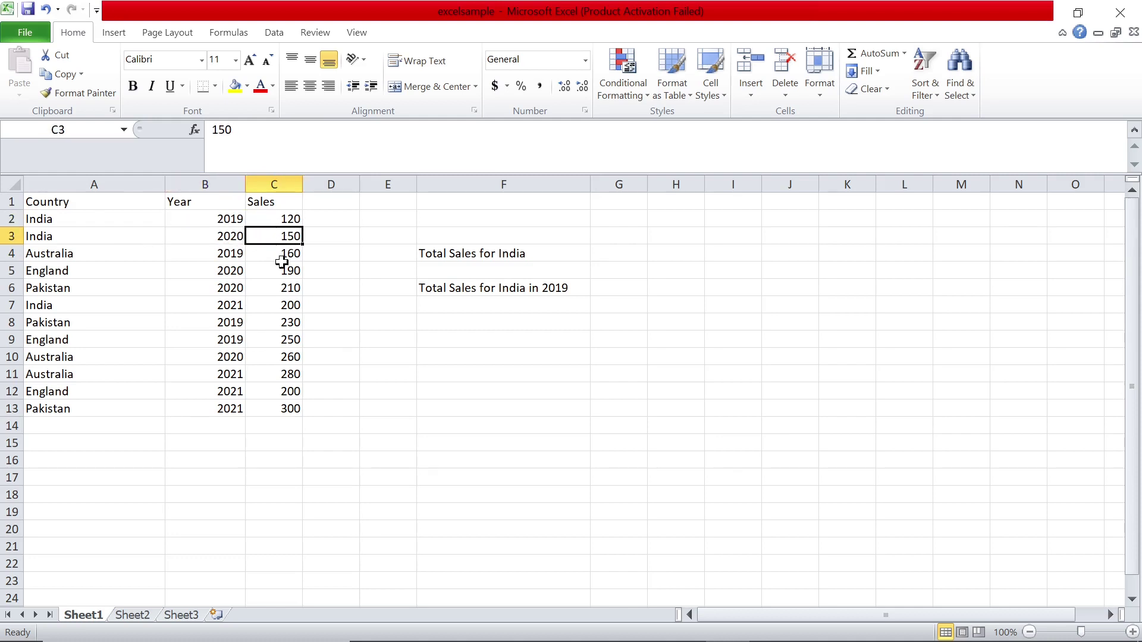
click(216, 306)
click(296, 305)
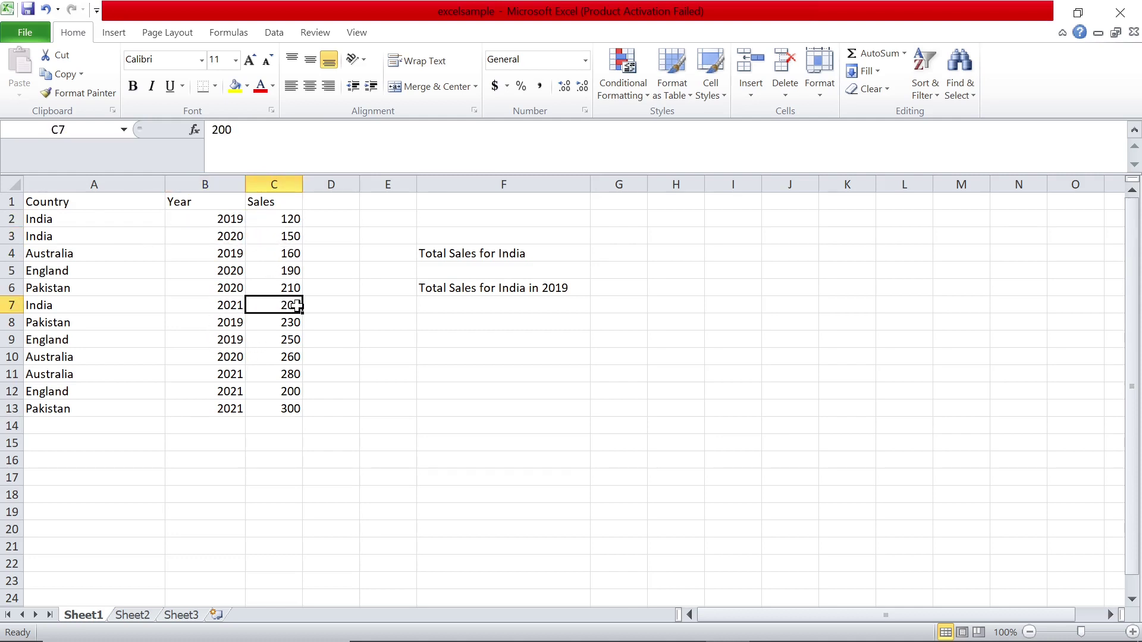
click(295, 218)
click(290, 237)
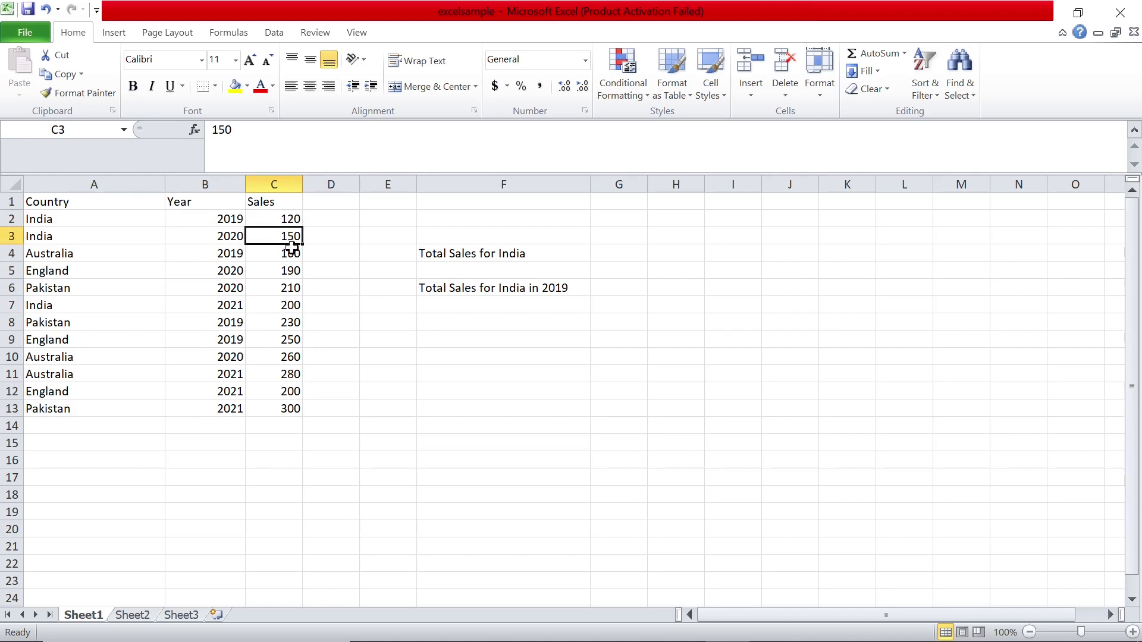
click(289, 305)
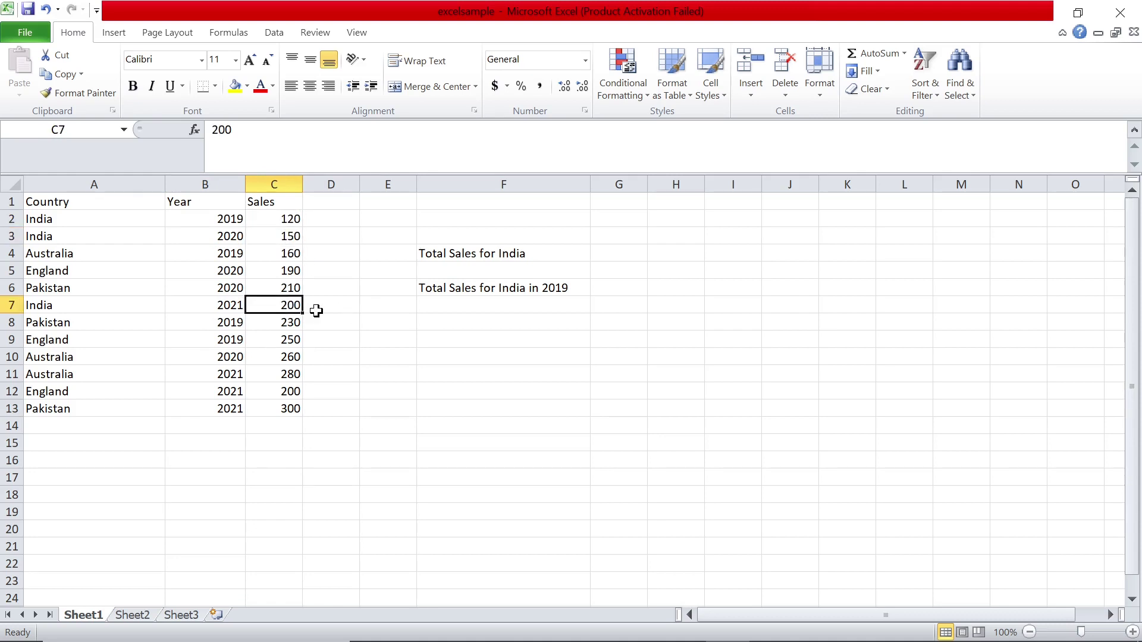
Open cell G4 beside the "Total Sales for India" label for entry and switch the keyboard input language
key(Right)
key(Right)
key(Right)
key(Right)
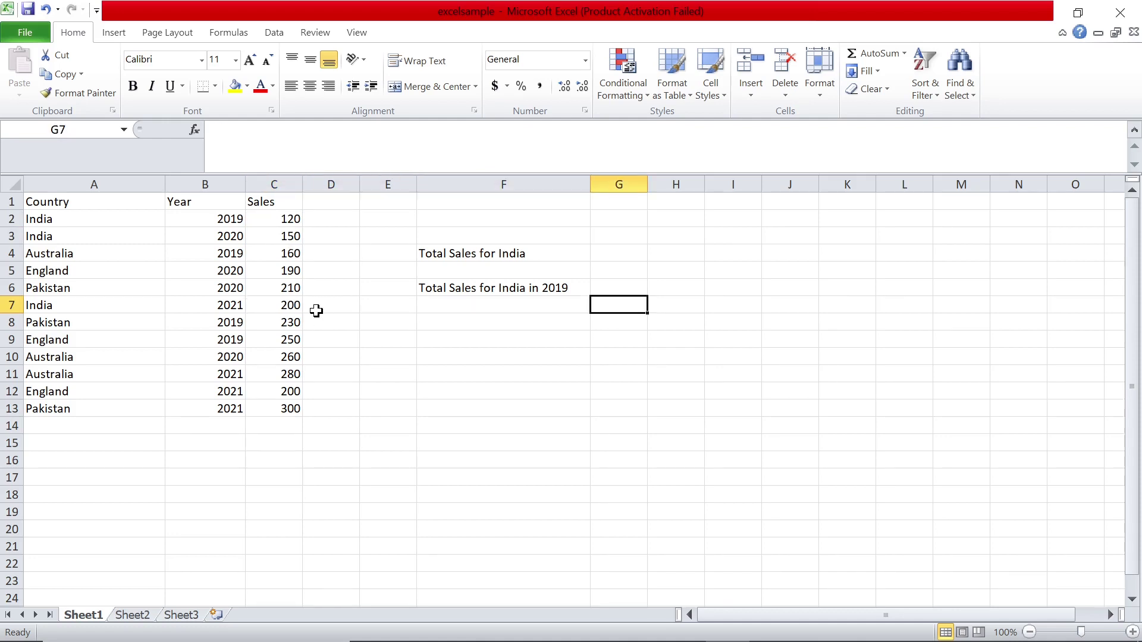
key(Up)
key(Up)
key(Up)
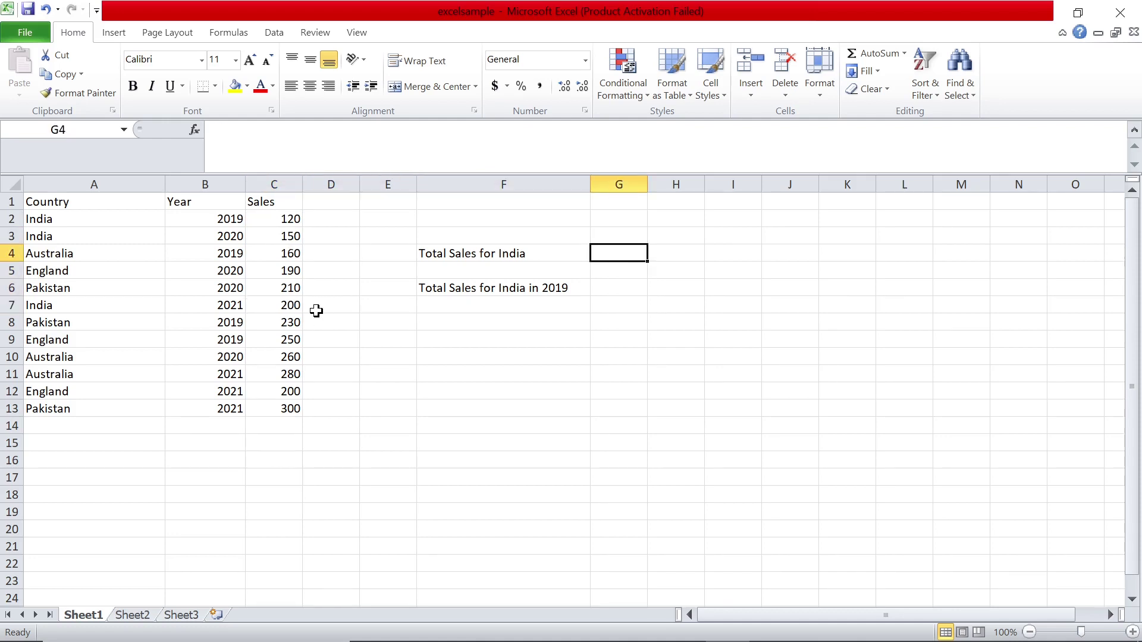
key(F2)
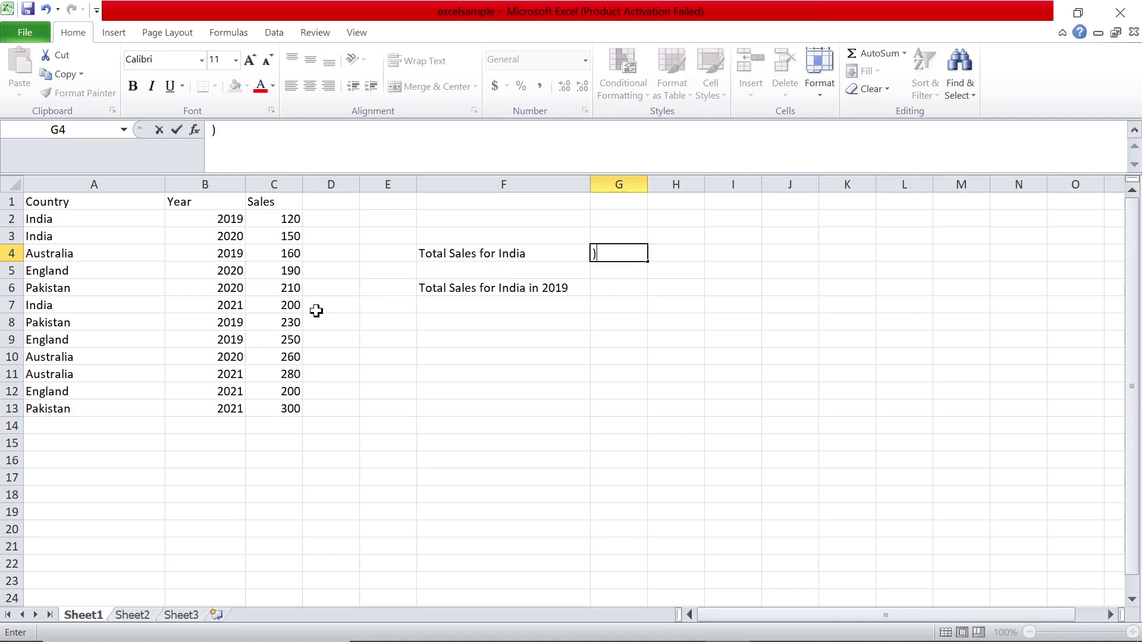
mouse_move(1047, 634)
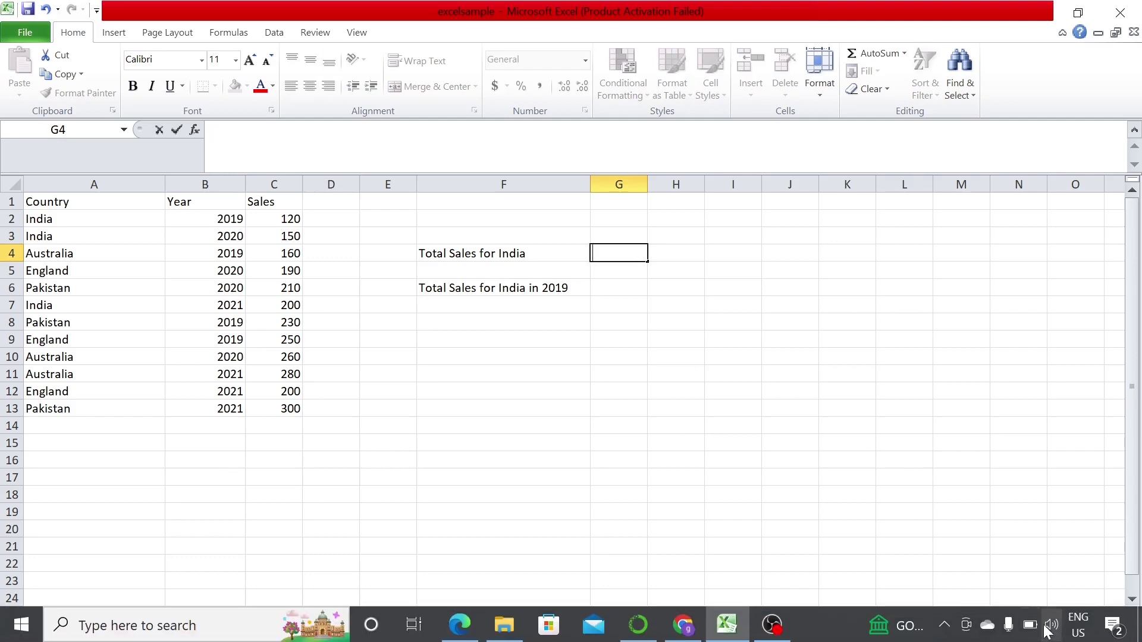
click(1078, 624)
click(1048, 524)
Enter the formula =SUMIF(A2:A13,"India",C2:C13) in G4 to total India's sales
text(=sumif)
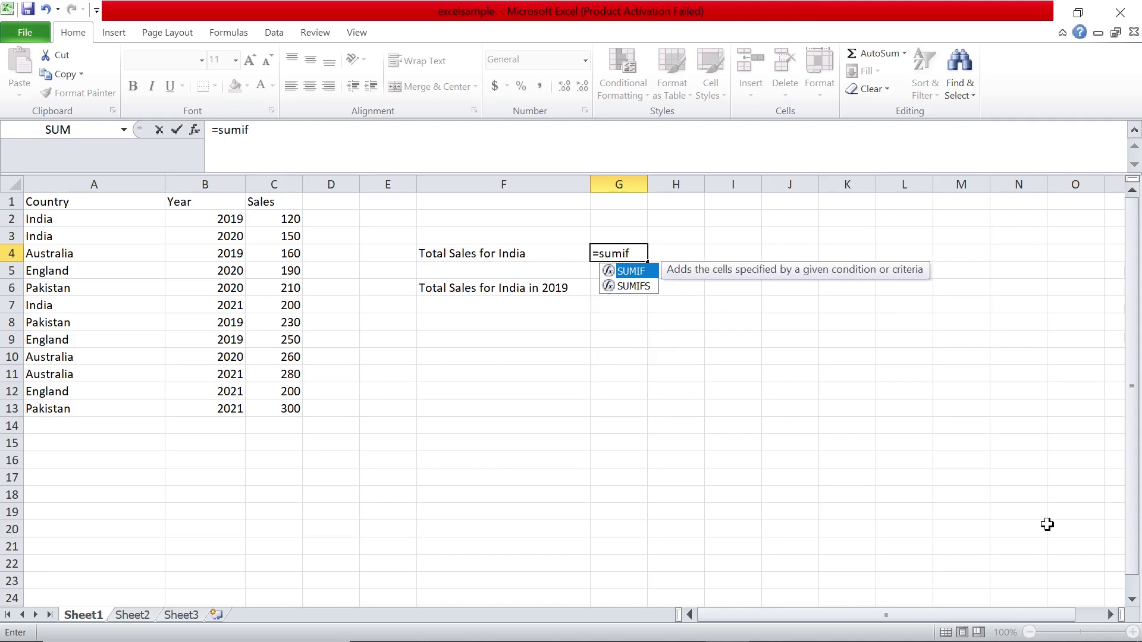
text(()
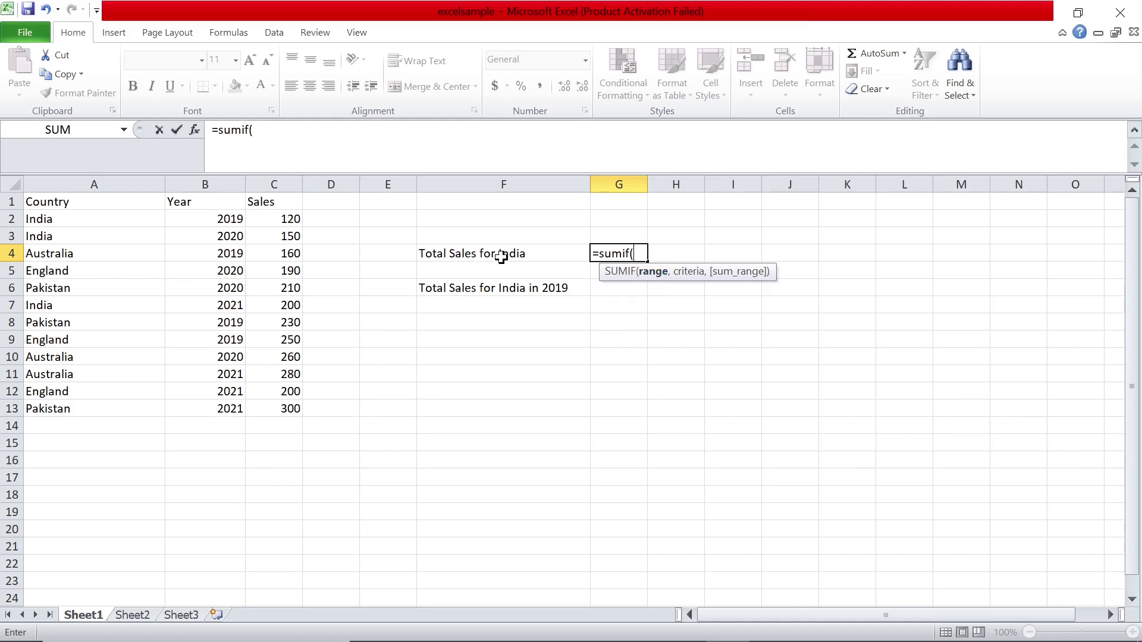
drag(93, 214, 99, 408)
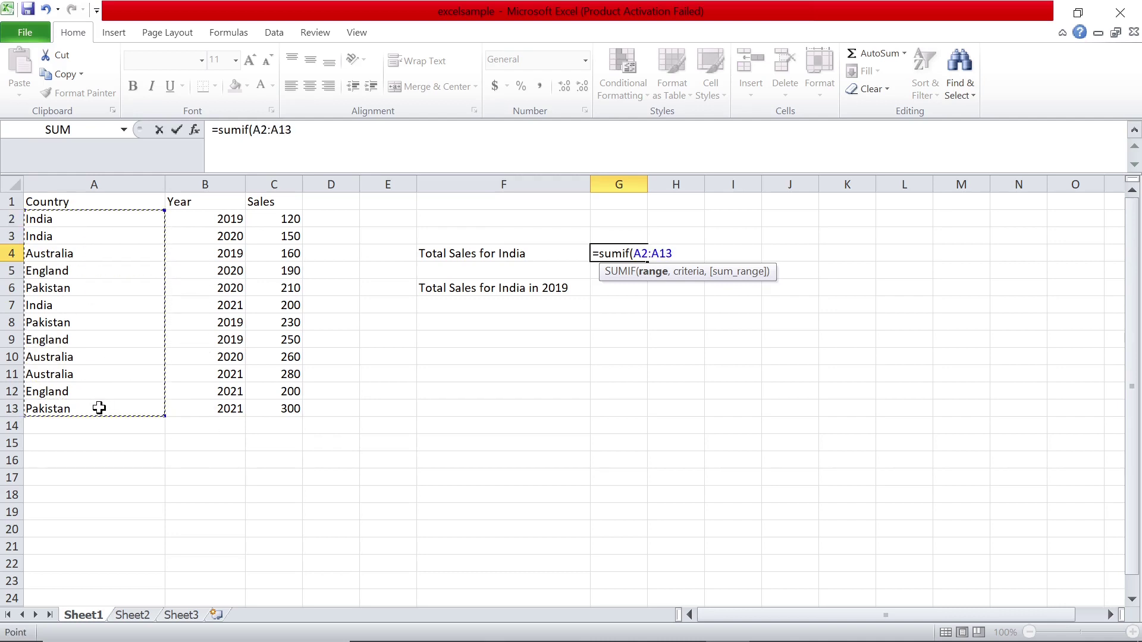
text(,)
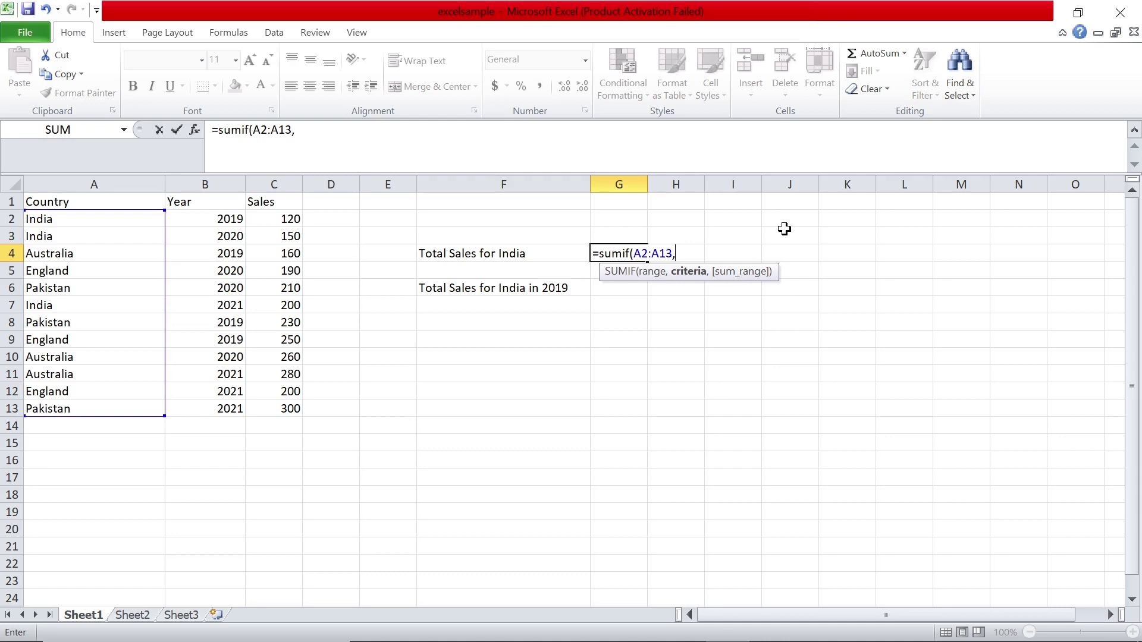
text("India",)
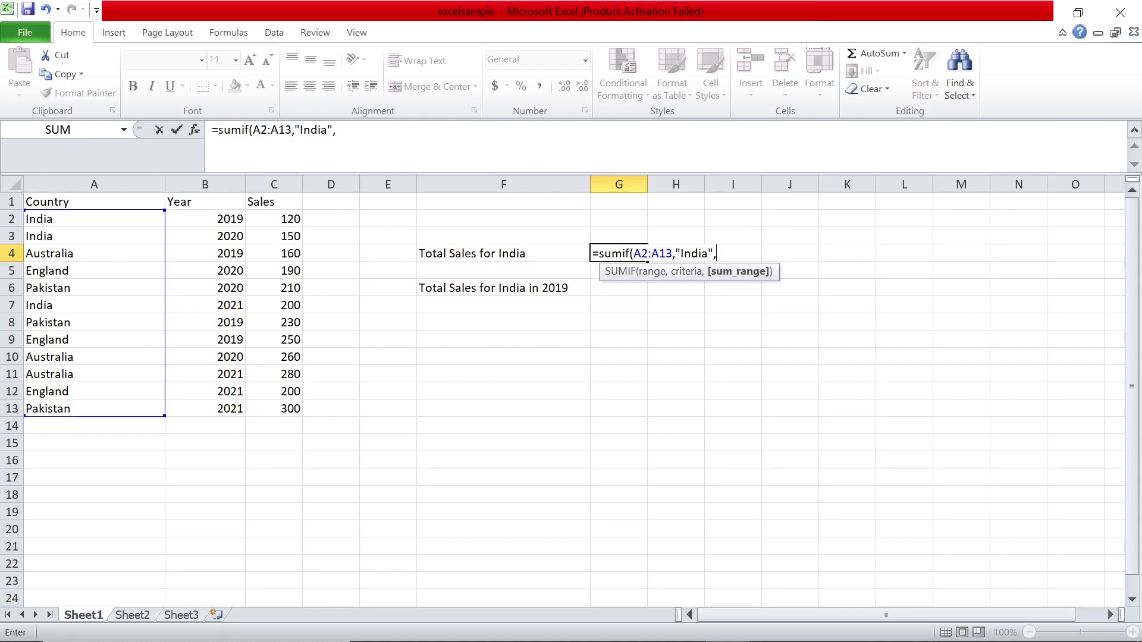
click(288, 219)
drag(288, 218, 284, 408)
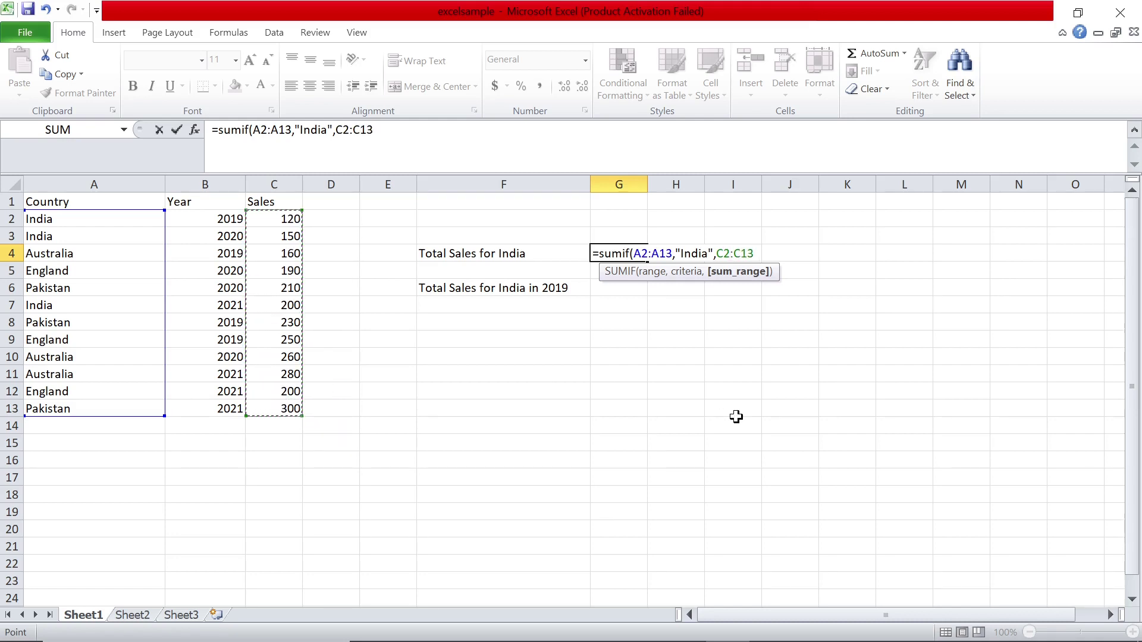
text())
key(Return)
key(Up)
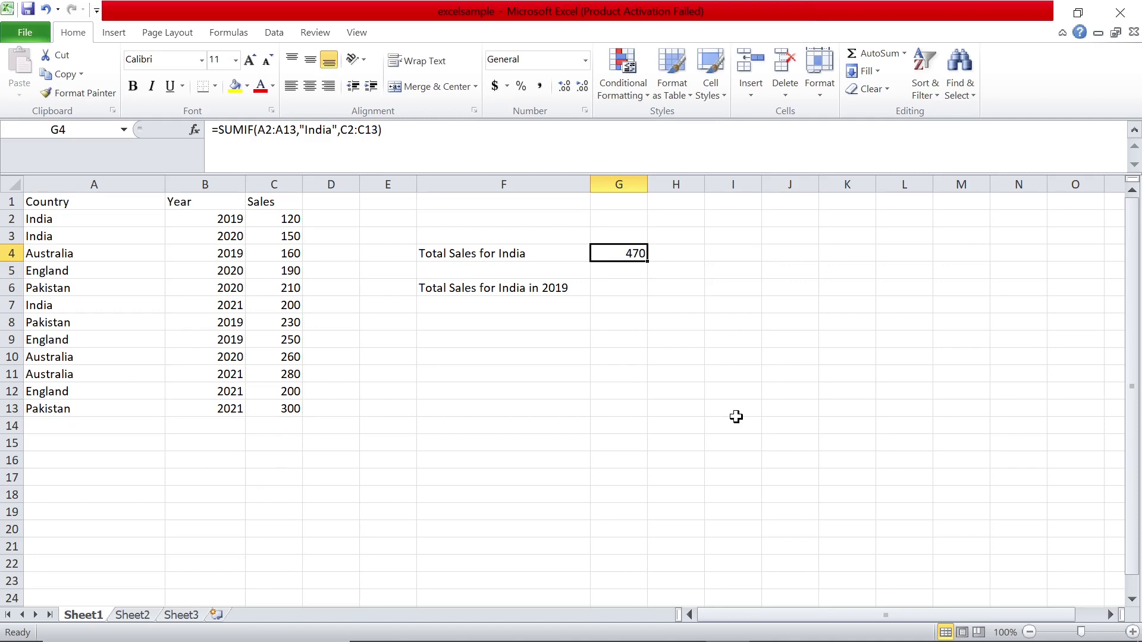
Check the India total against the individual sales figures in C2, C3 and C7
click(280, 219)
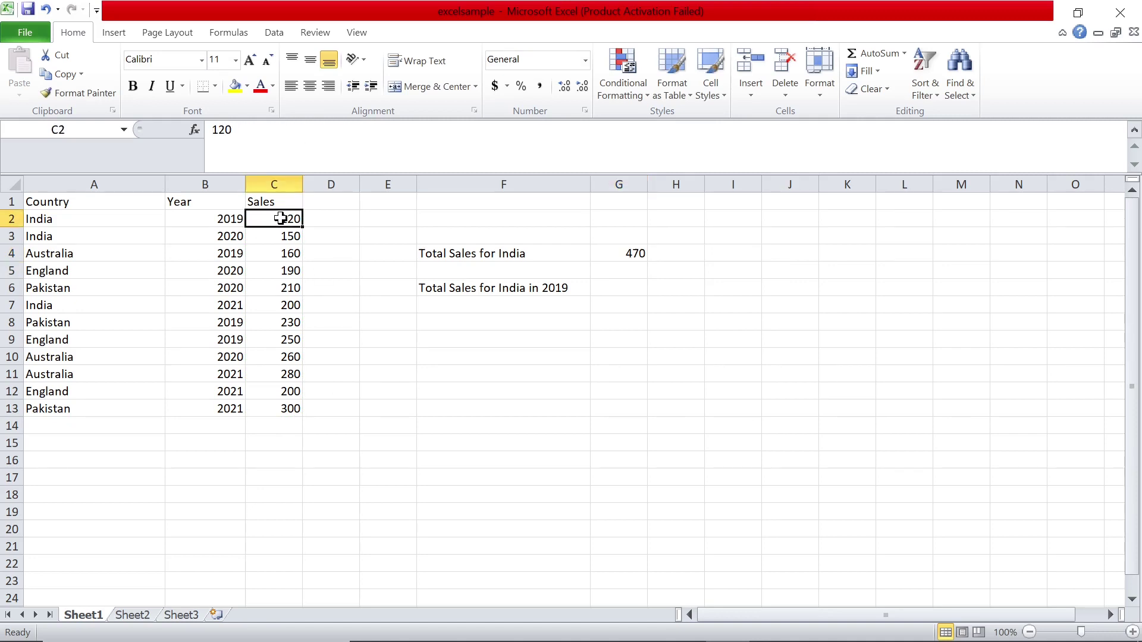
drag(292, 221, 292, 237)
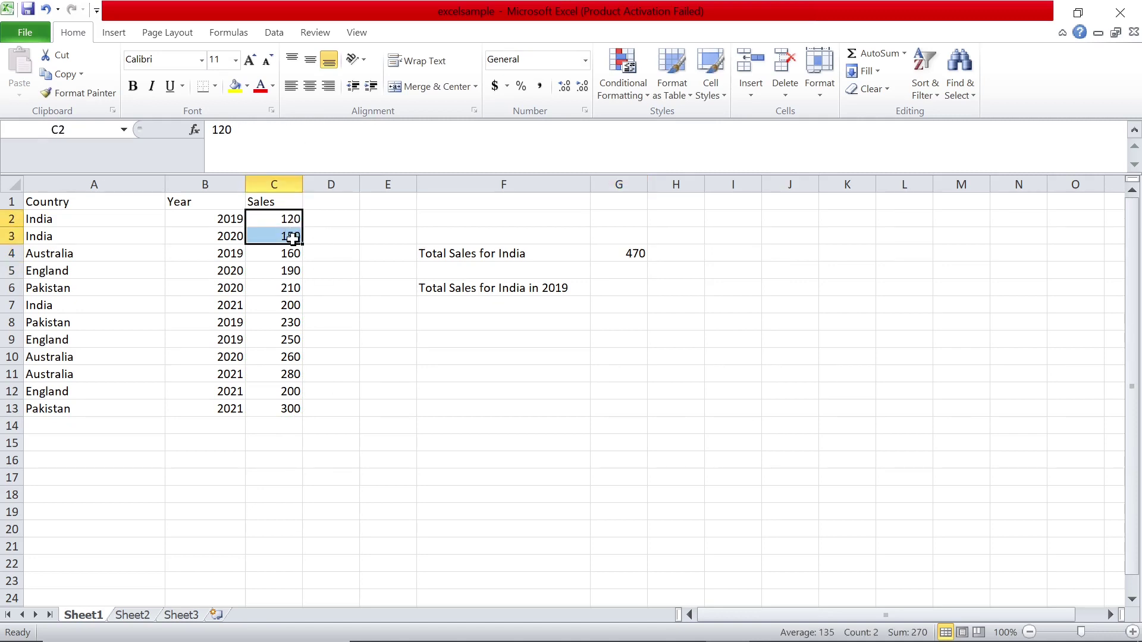
click(290, 305)
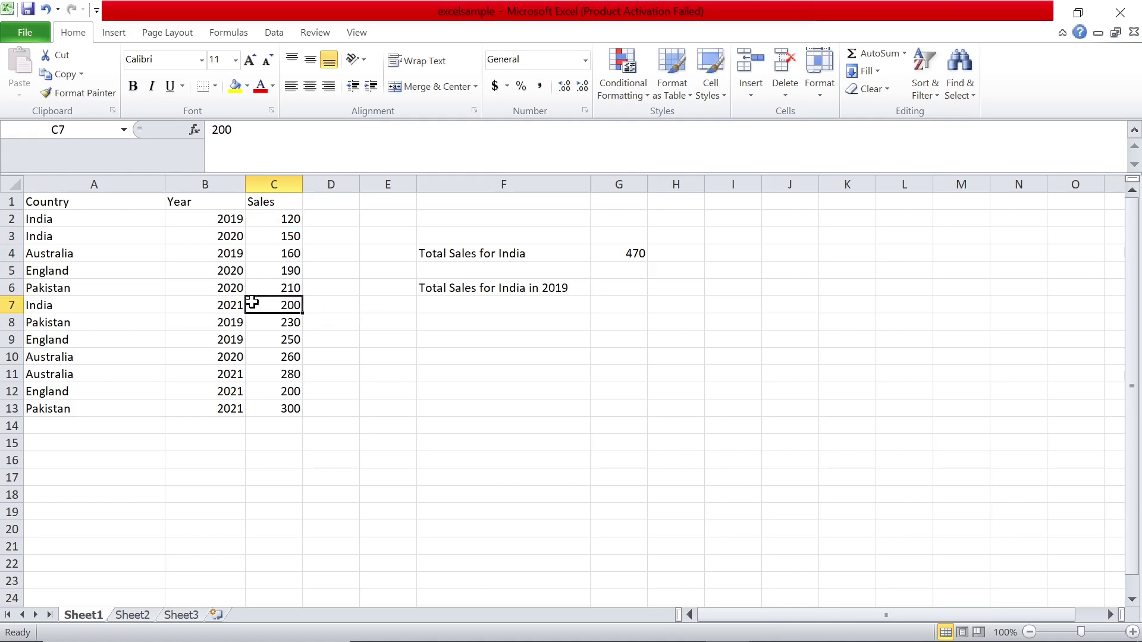
Change the criterion of the SUMIF formula in G4 to "Australia"
click(618, 249)
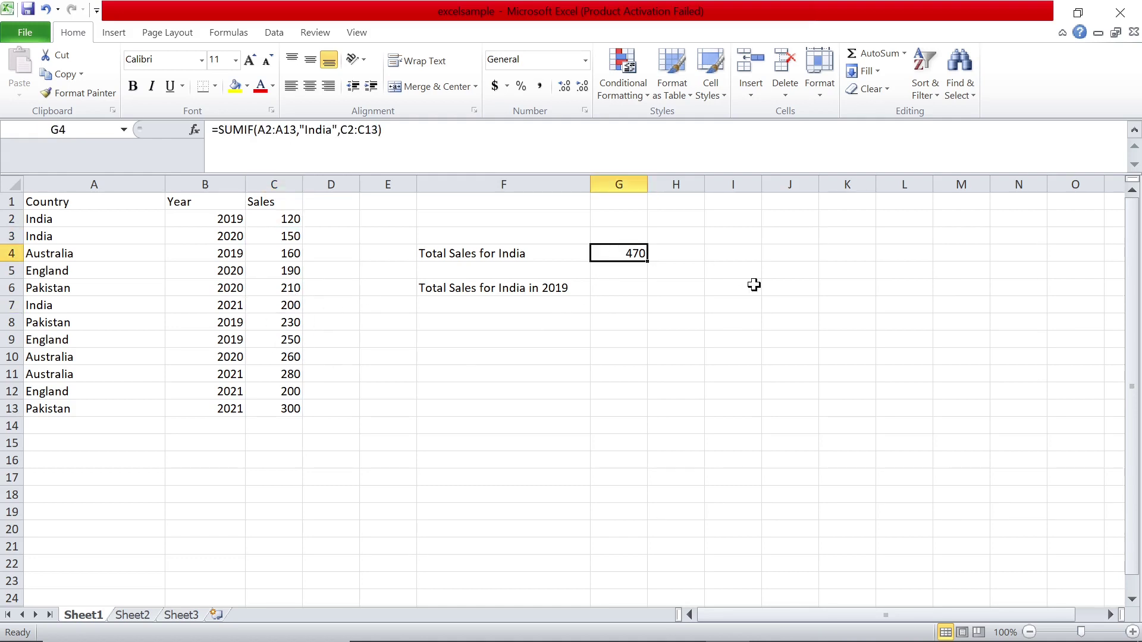
double_click(619, 253)
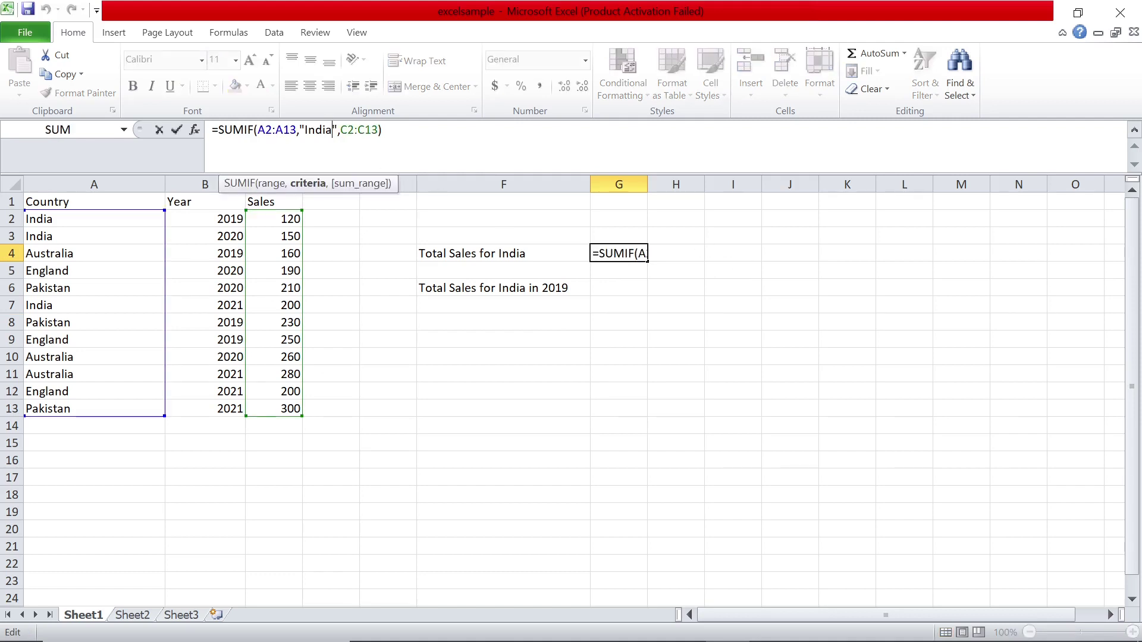
key(BackSpace)
key(BackSpace)
key(BackSpace)
key(BackSpace)
key(BackSpace)
text(Aus)
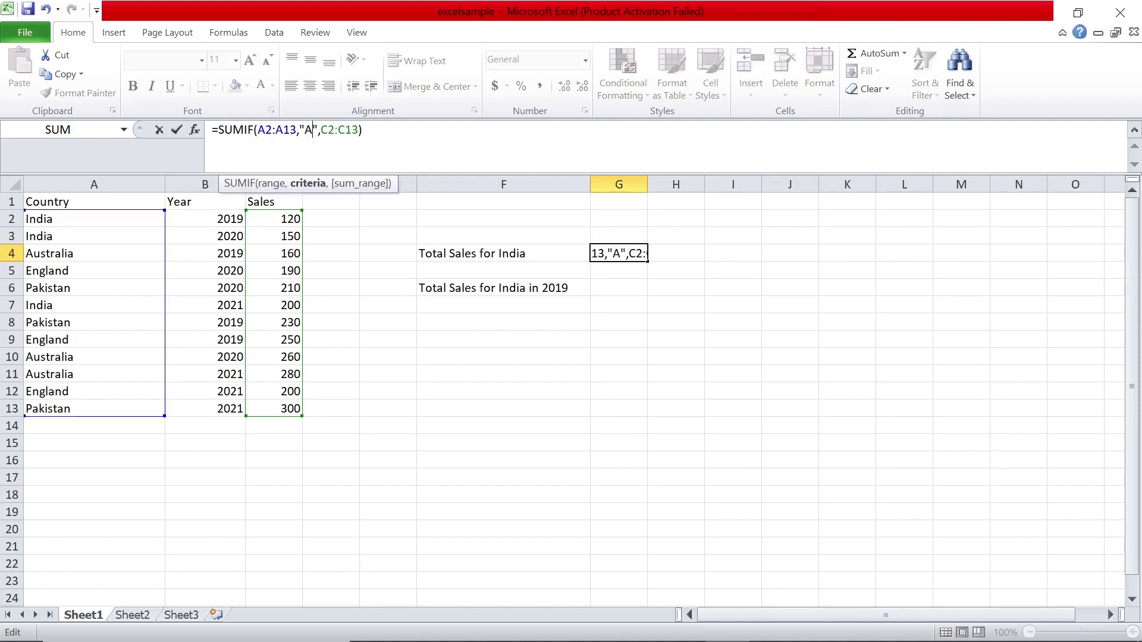
text(tralia)
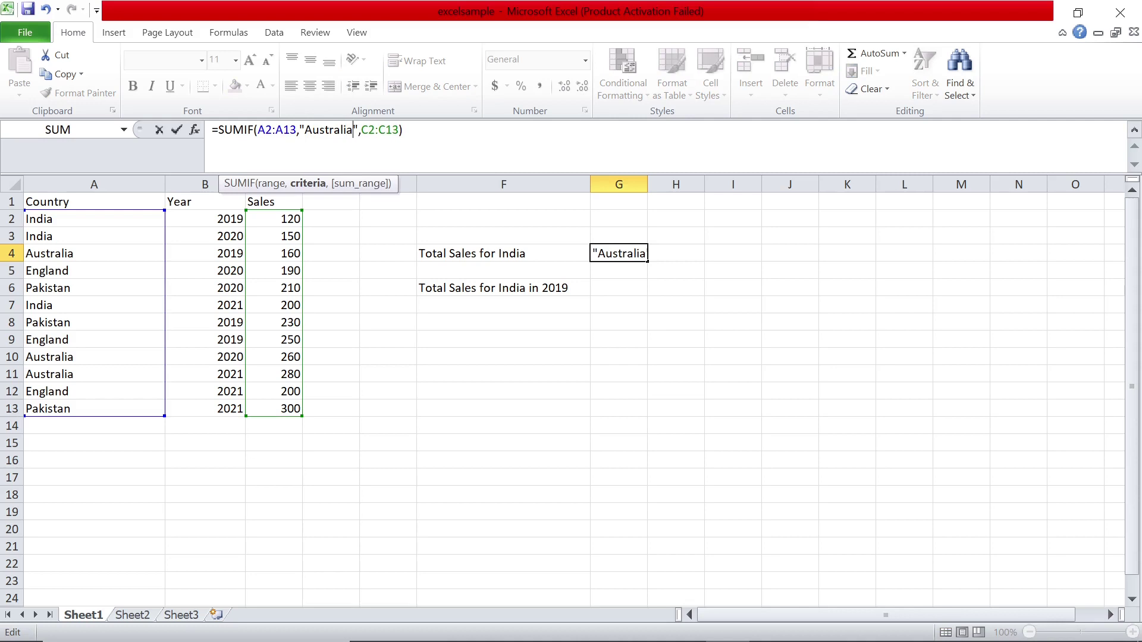
key(Return)
key(Up)
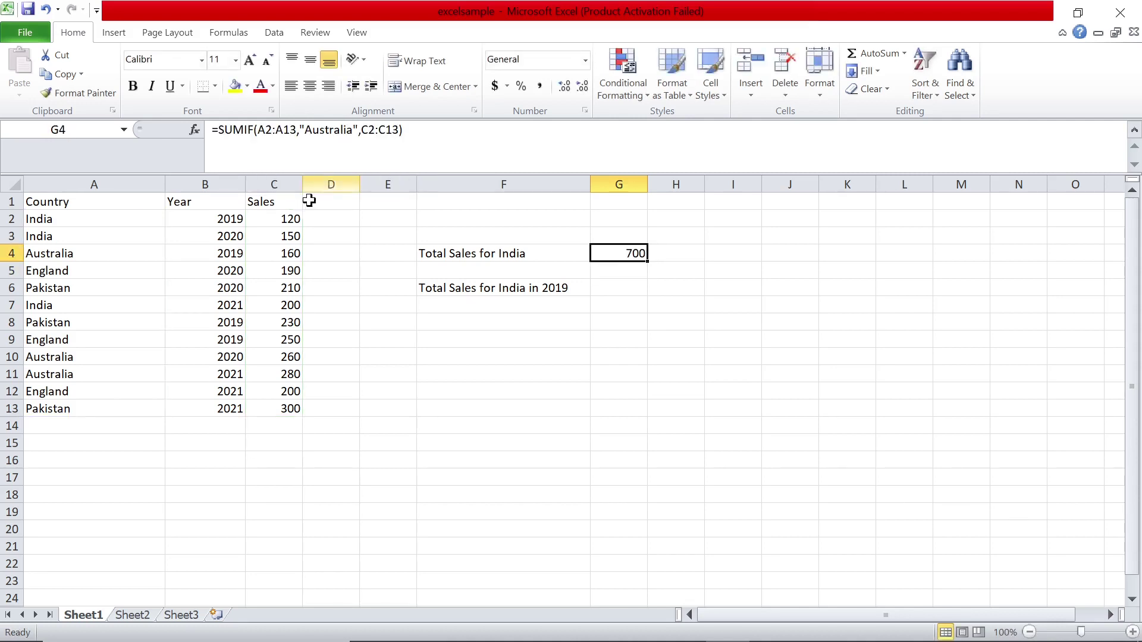
Check the Australia total in G4 against the individual Australian sales figures in C4, C10 and C11
drag(149, 260, 273, 252)
click(287, 253)
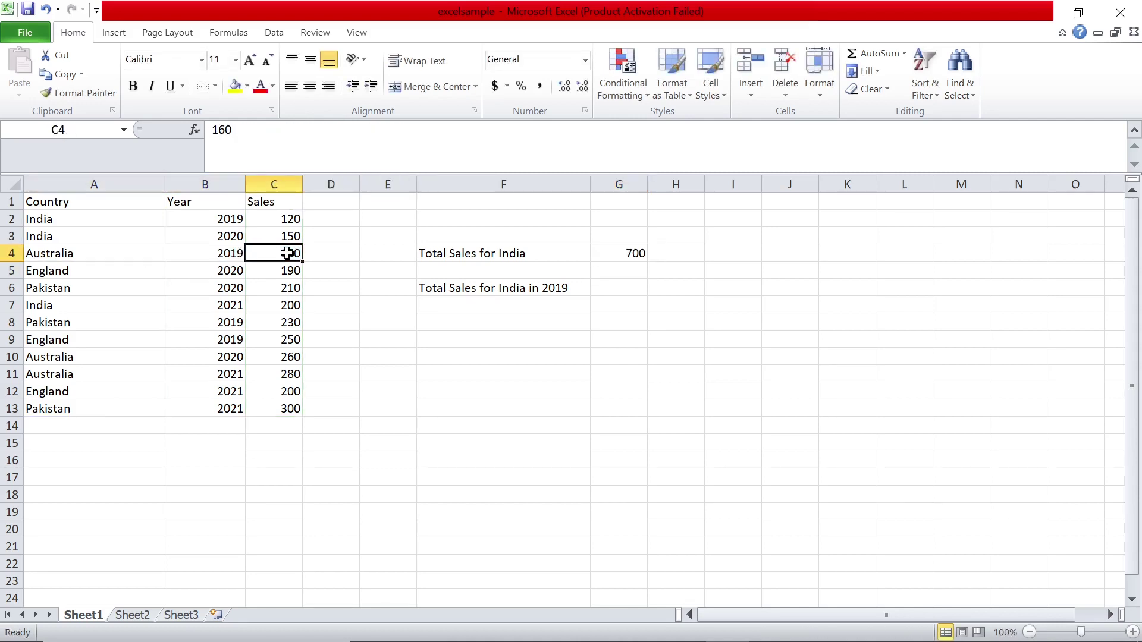
click(290, 358)
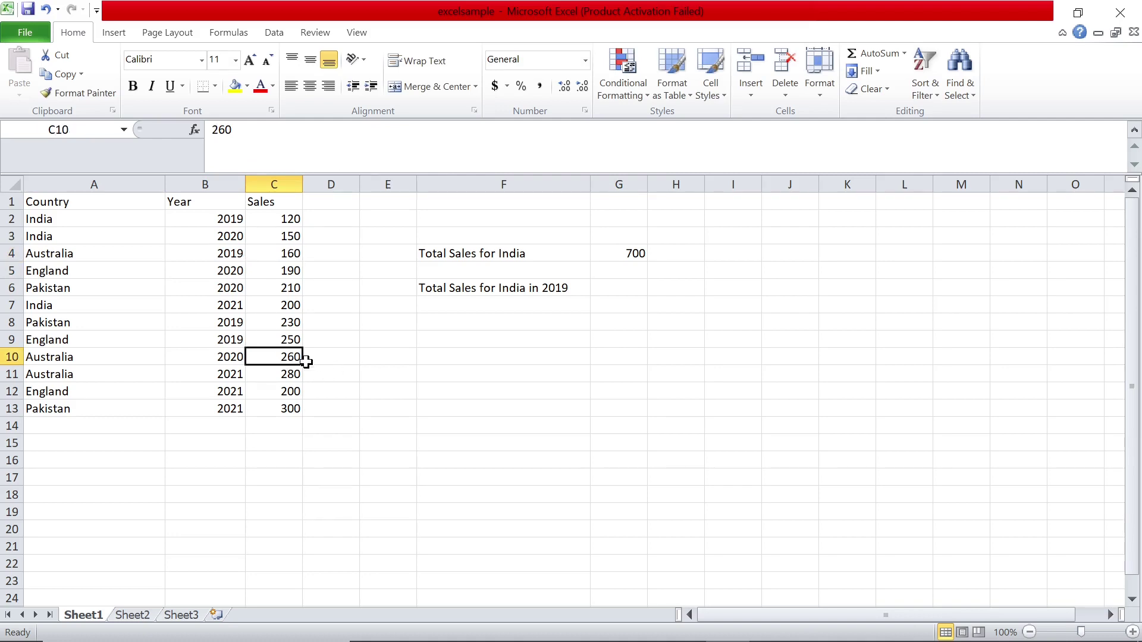
click(291, 375)
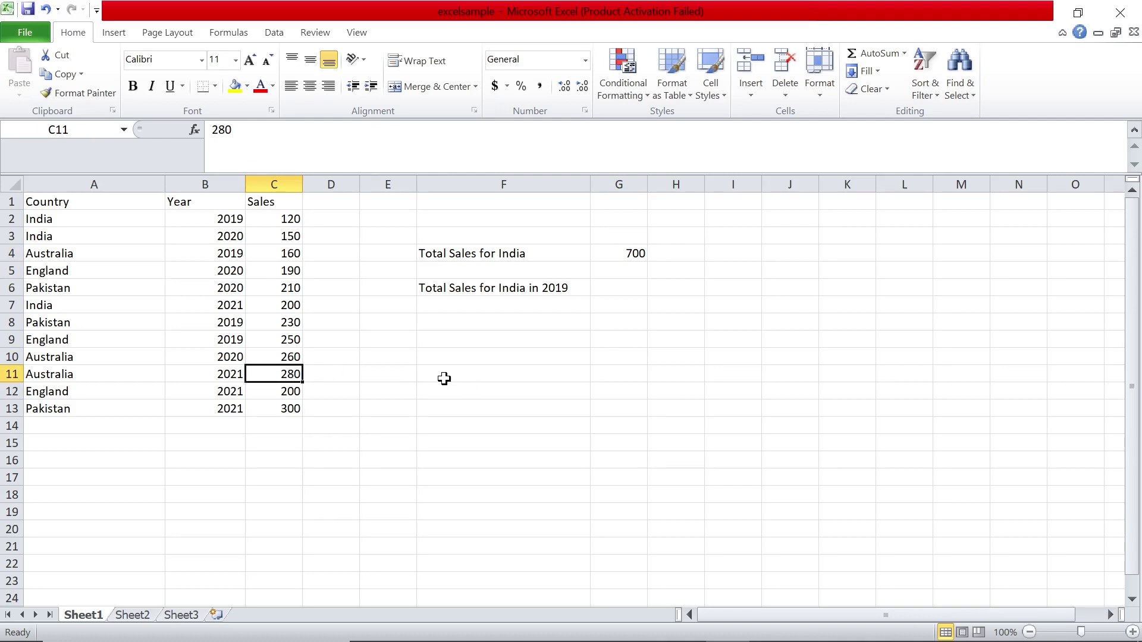
click(541, 250)
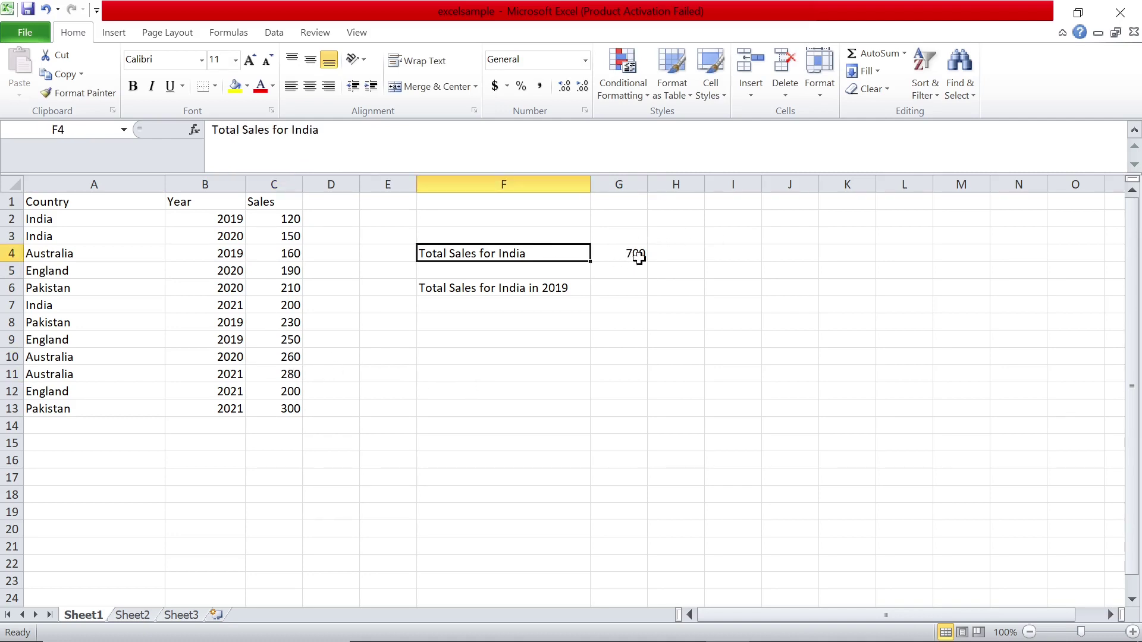
click(635, 256)
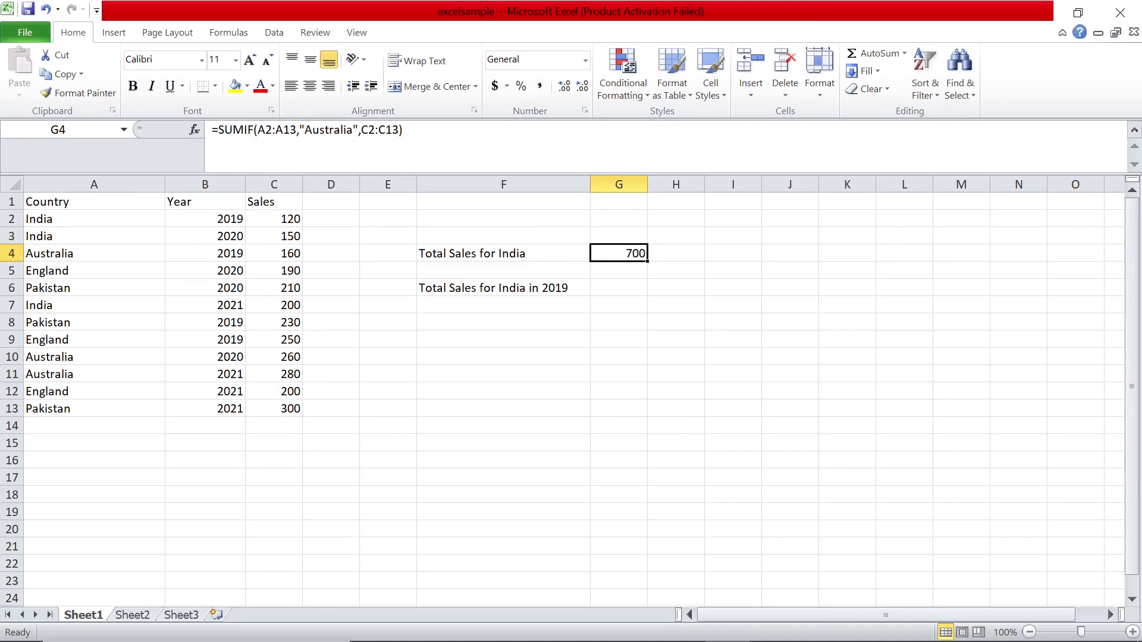
Replace the Australia criterion in the G4 SUMIF formula with "India"
click(354, 129)
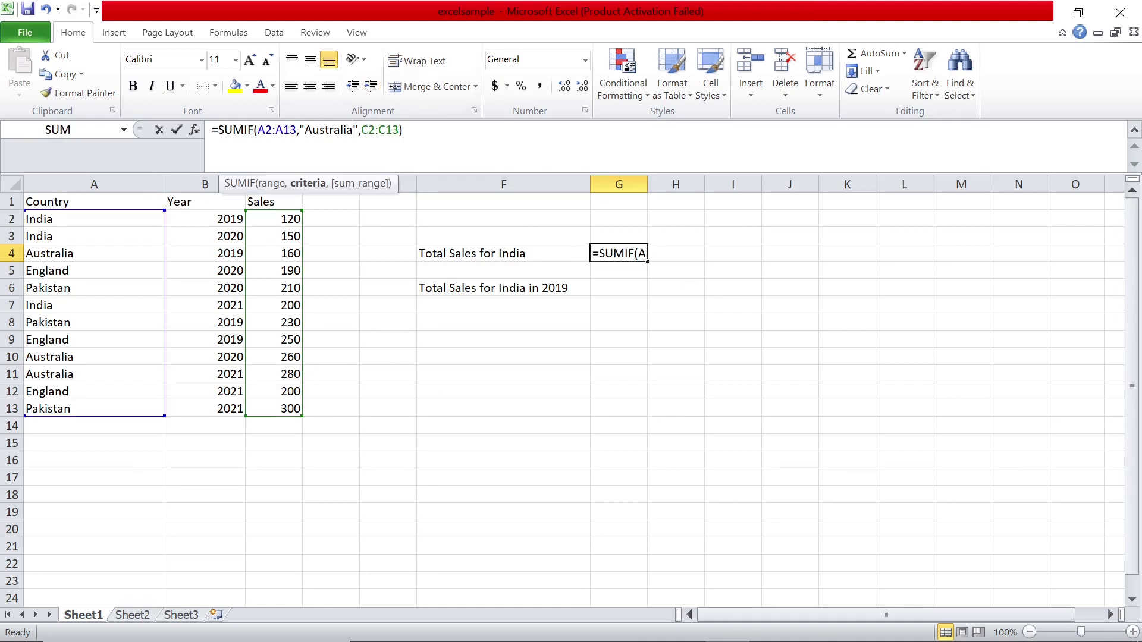
key(BackSpace)
key(BackSpace)
key(BackSpace)
key(BackSpace)
key(BackSpace)
key(BackSpace)
key(BackSpace)
key(BackSpace)
key(BackSpace)
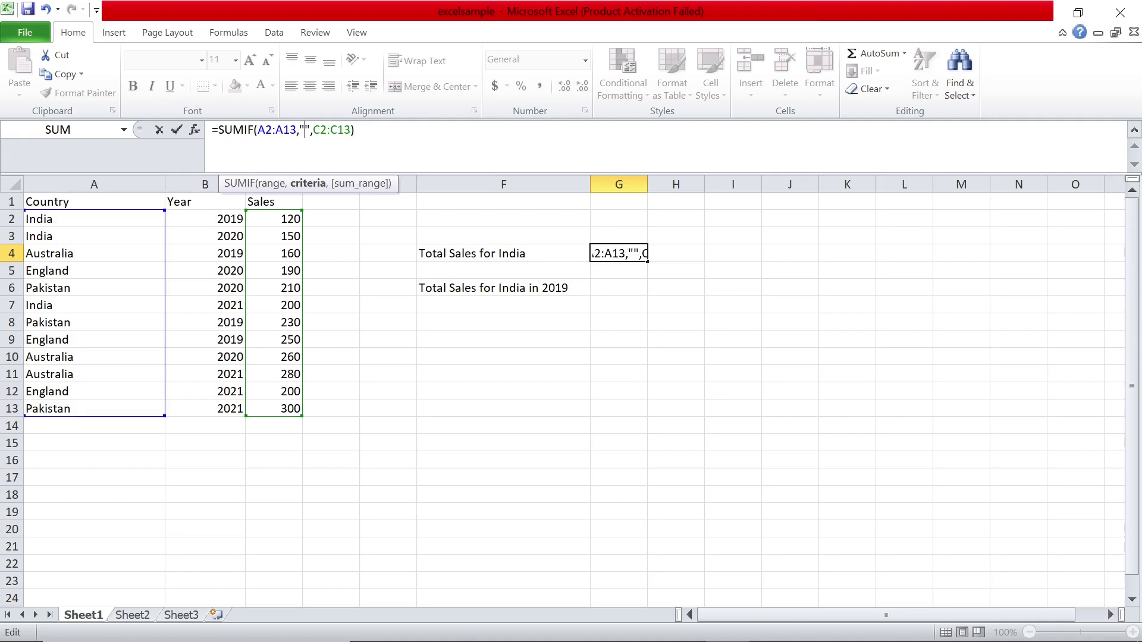
text(India)
key(Return)
key(Up)
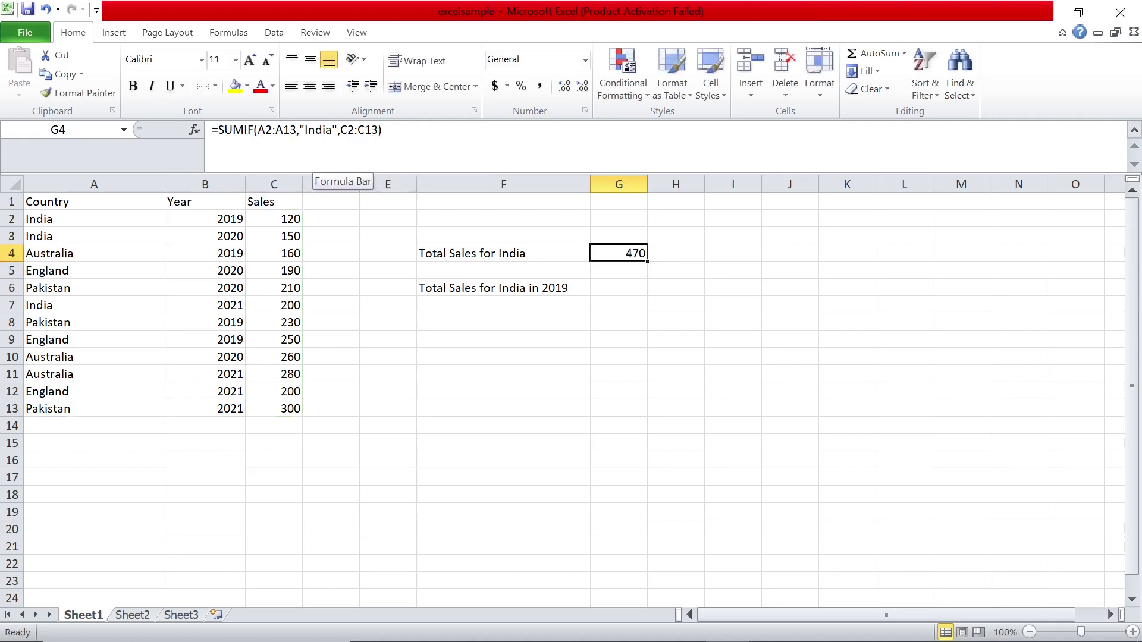
Misspell the country criterion in the G4 formula as "Inda" to test the effect on the total
double_click(318, 130)
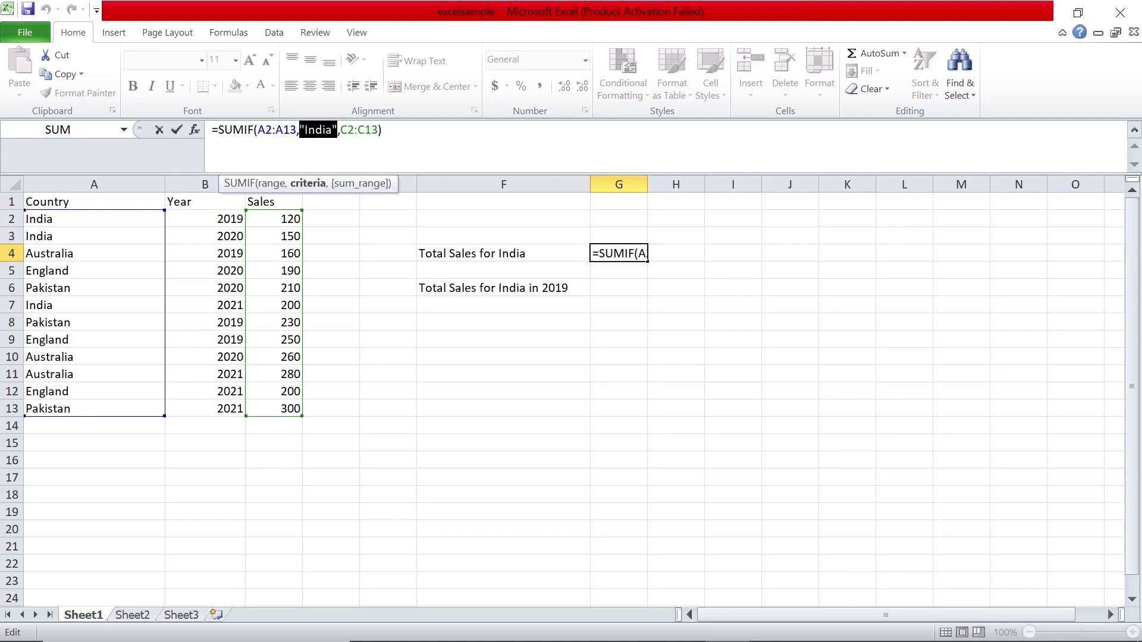
text("India ")
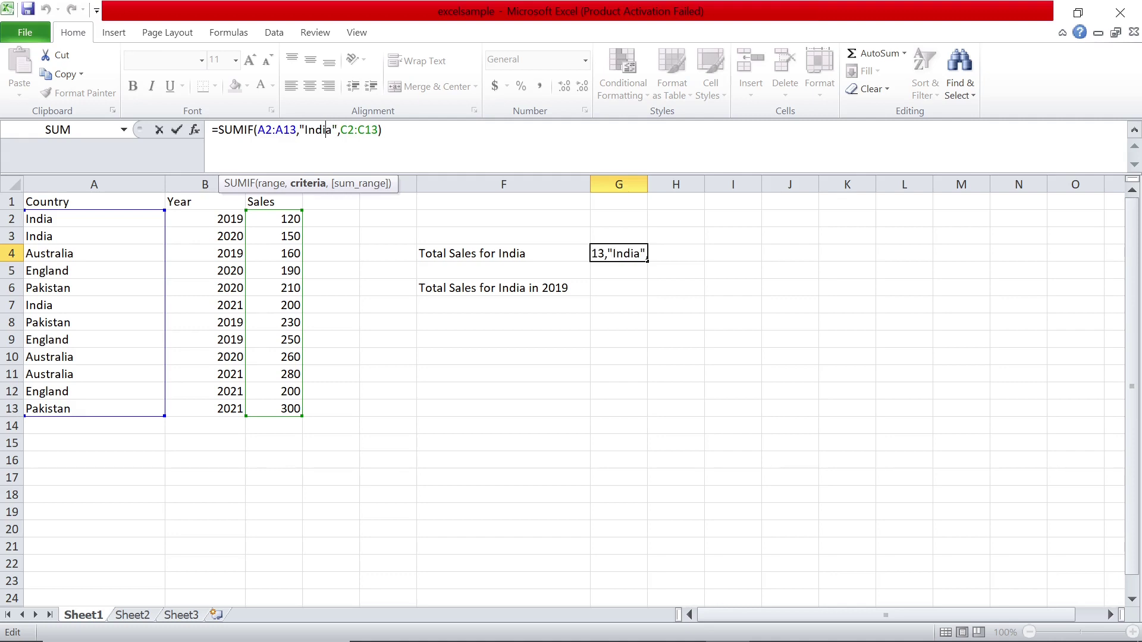
key(Return)
key(Up)
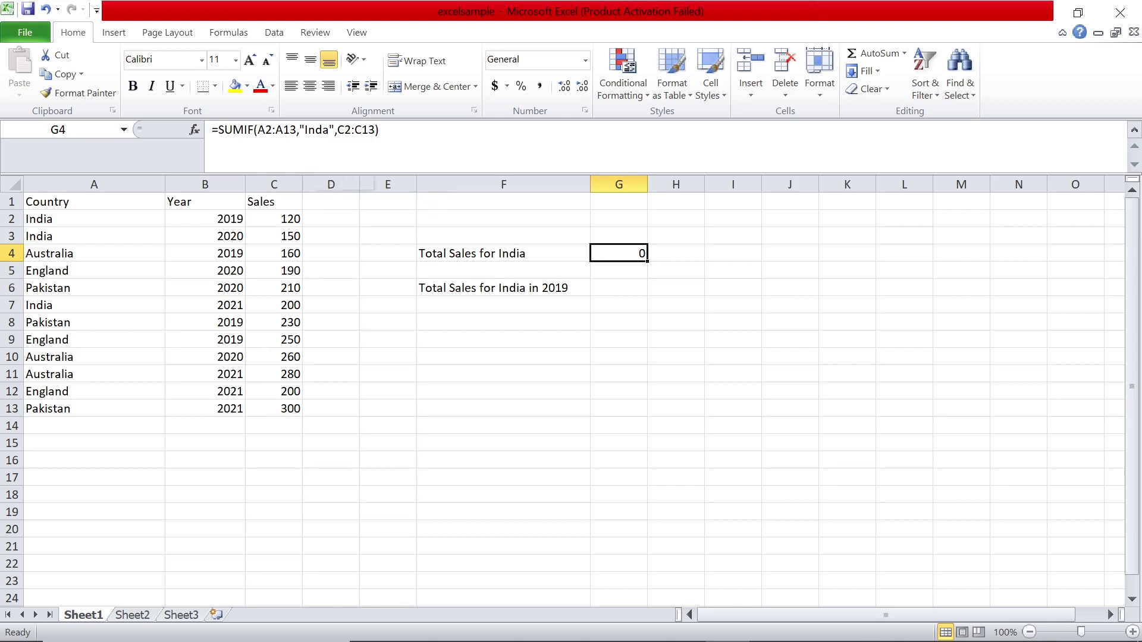
Correct the misspelled criterion in the G4 formula to "India" and recheck the cell
click(324, 129)
text(i)
key(Return)
key(Right)
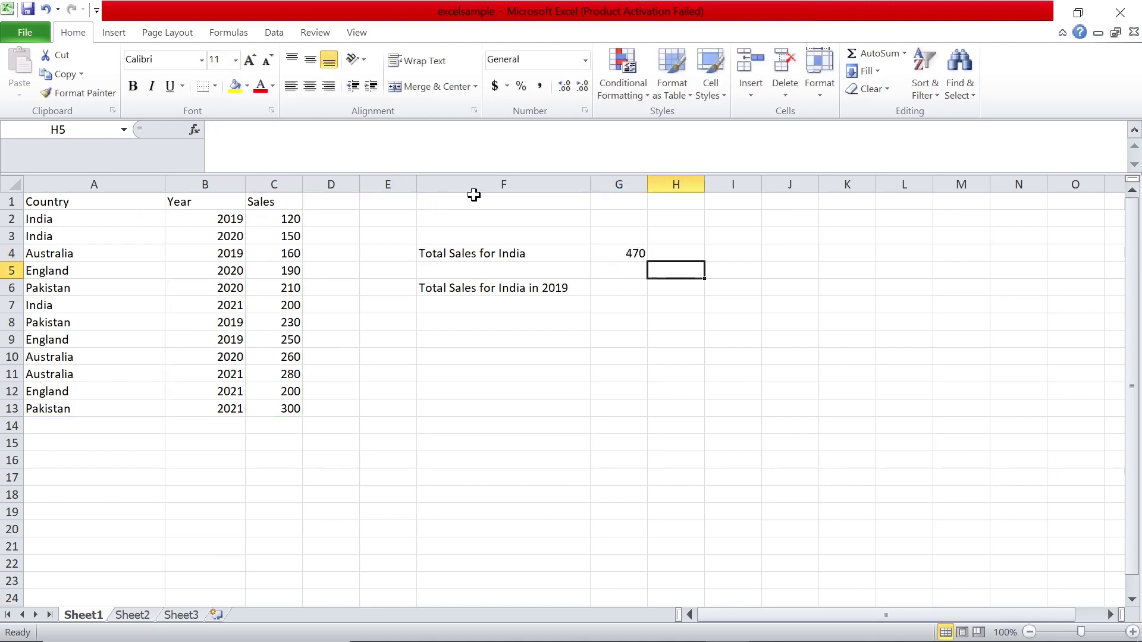
key(Up)
key(Left)
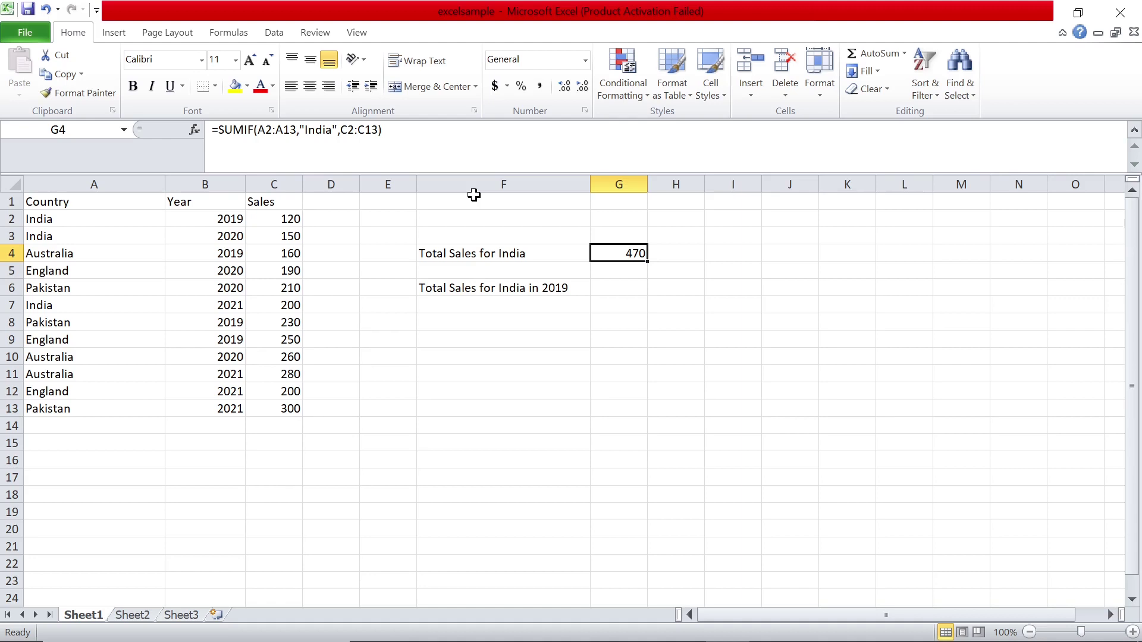
Enter India in cell I4 as the country criterion cell beside the total
key(Right)
key(Right)
key(Right)
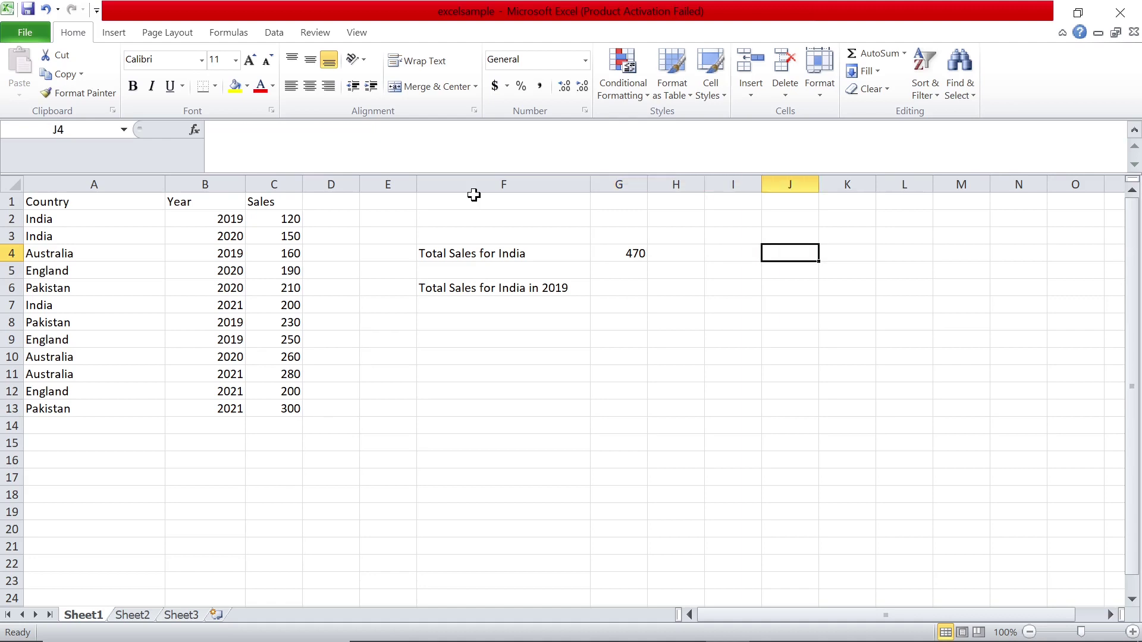
key(Left)
text(India)
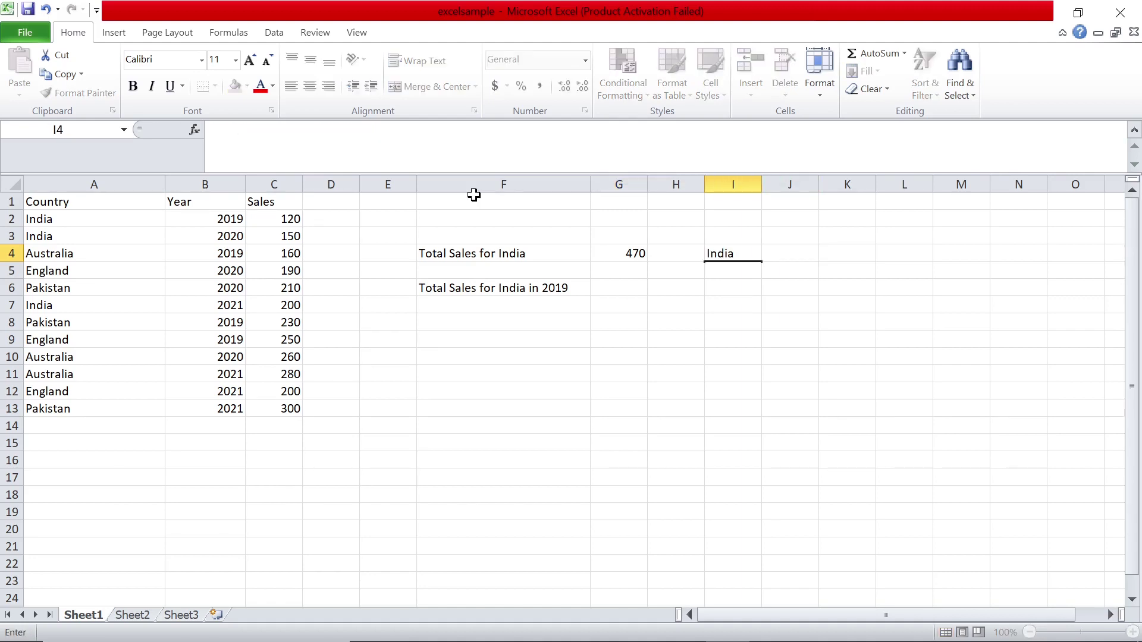
key(Return)
key(Up)
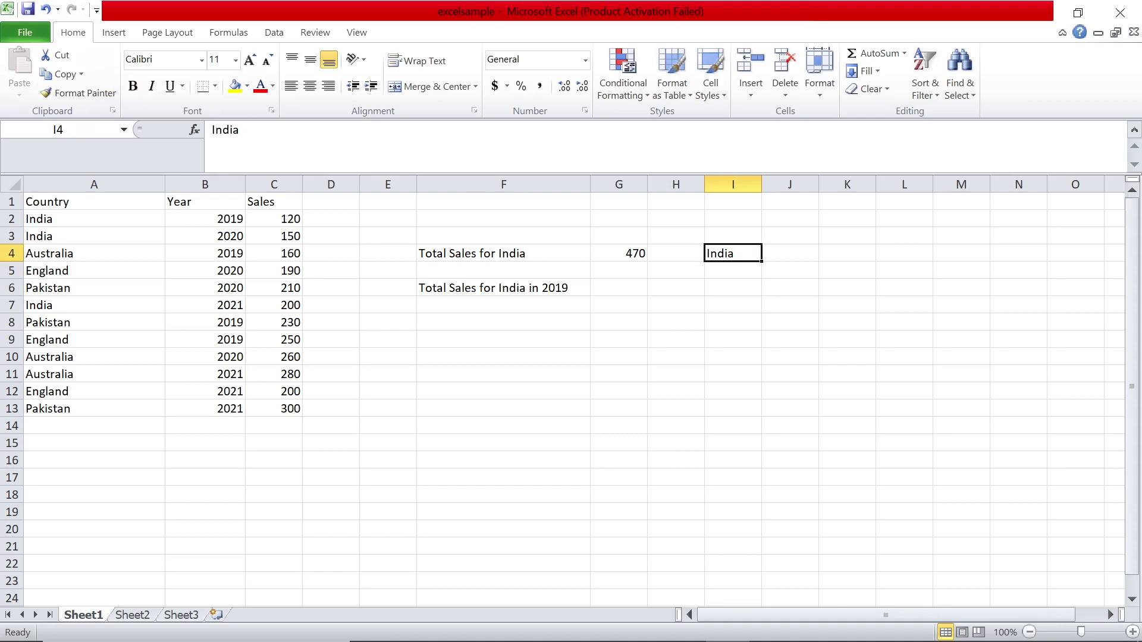
Replace the typed country in the G4 formula with a reference to I4, giving =SUMIF(A2:A13,I4,C2:C13)
click(611, 248)
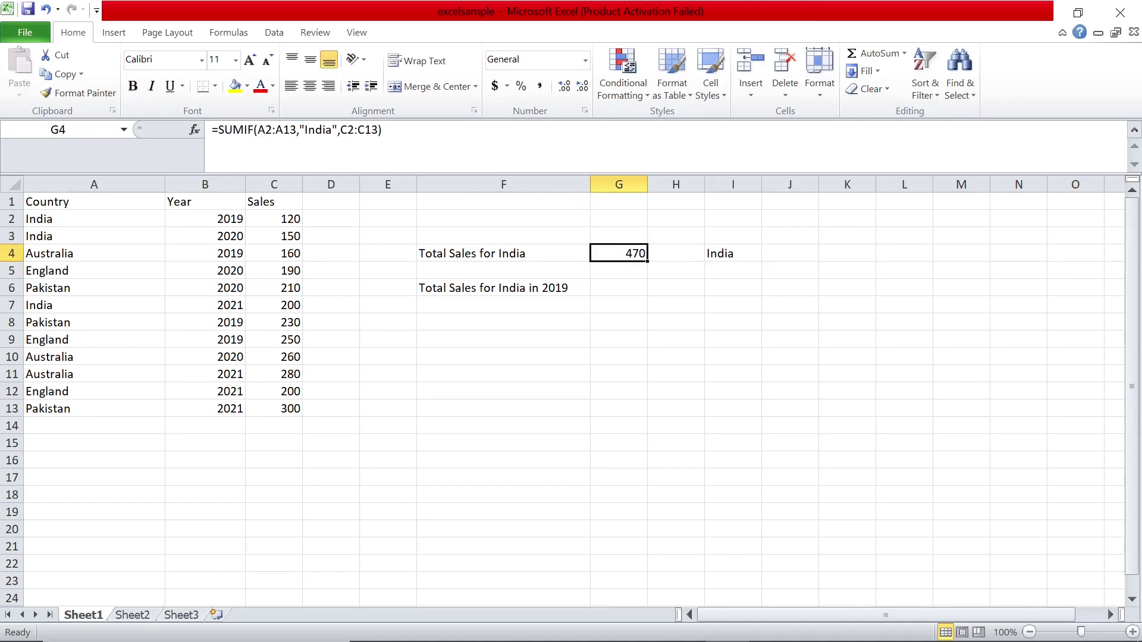
key(F2)
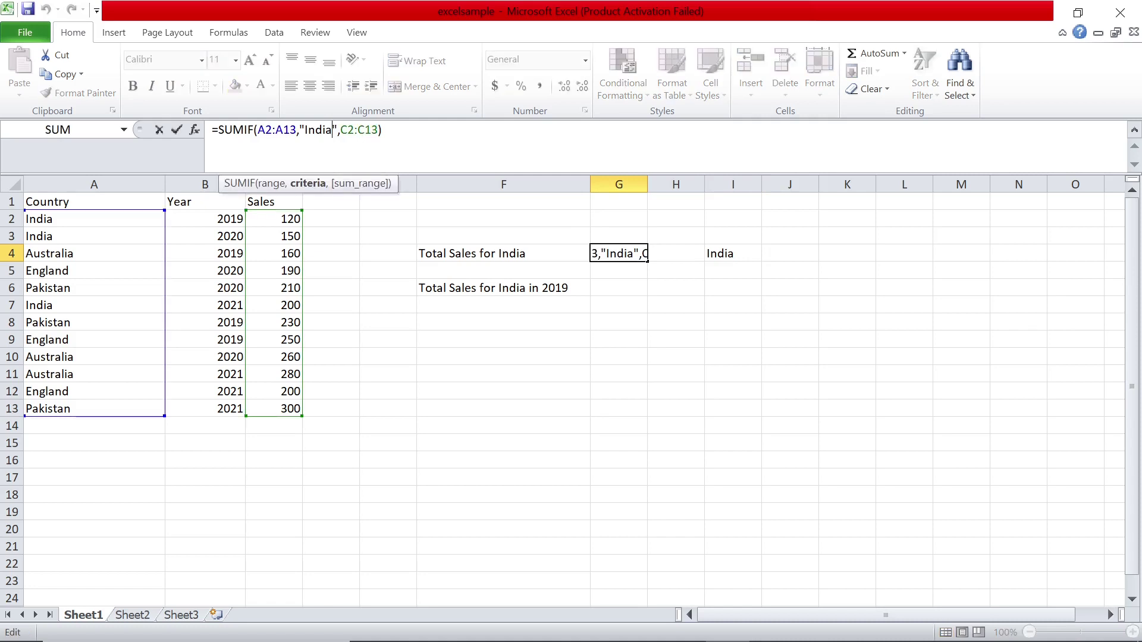
key(Delete)
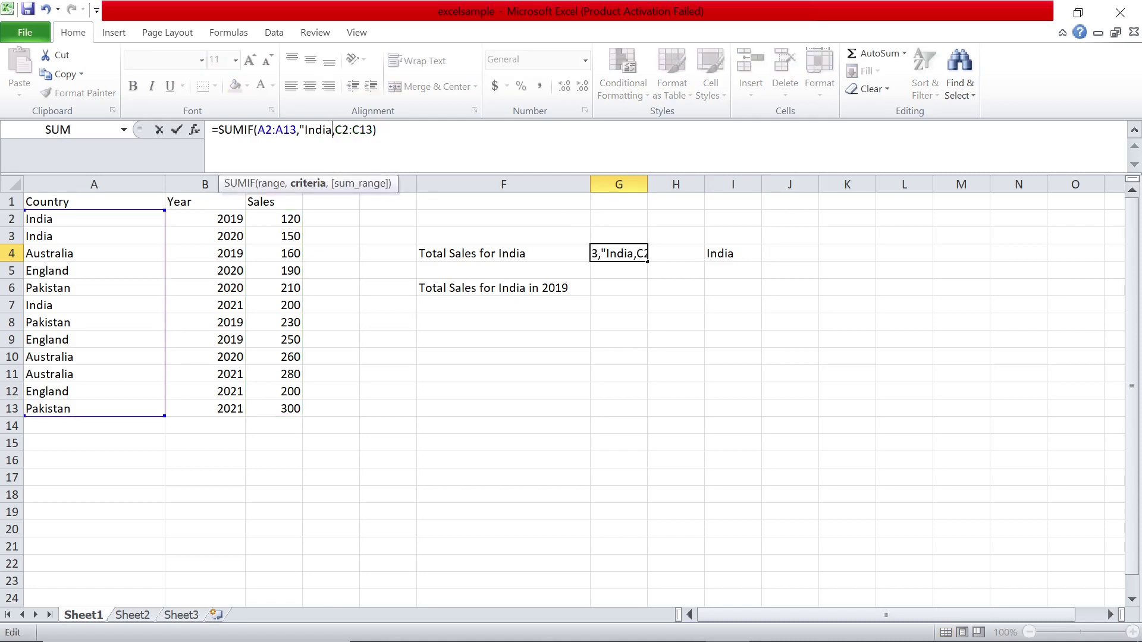
key(BackSpace)
key(BackSpace)
key(BackSpace)
key(BackSpace)
key(BackSpace)
key(BackSpace)
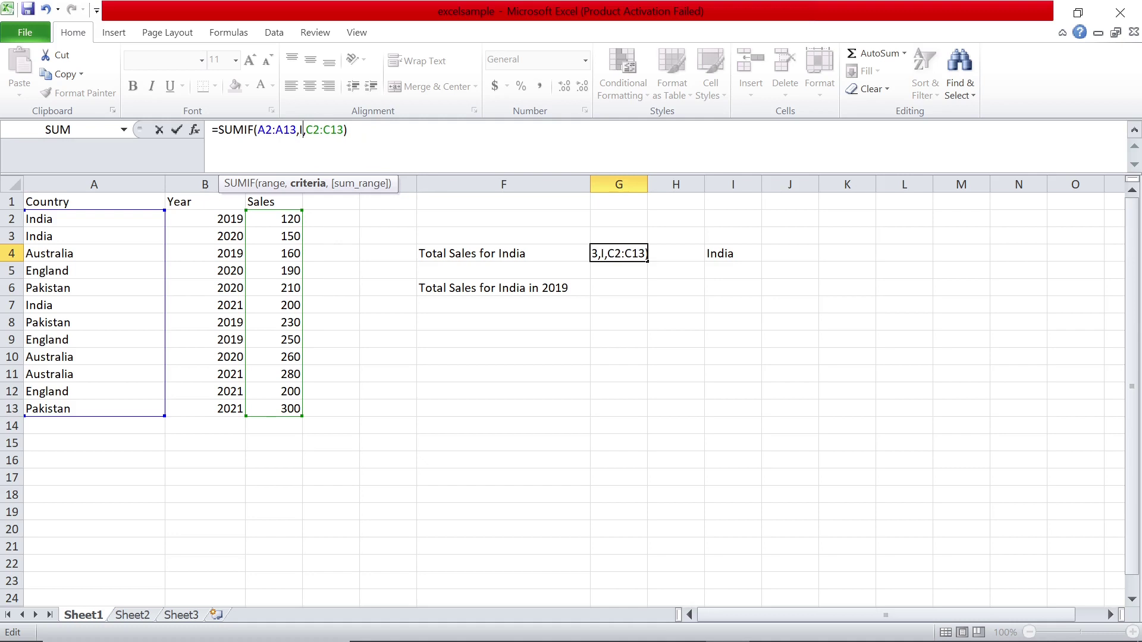
text(I4)
key(Return)
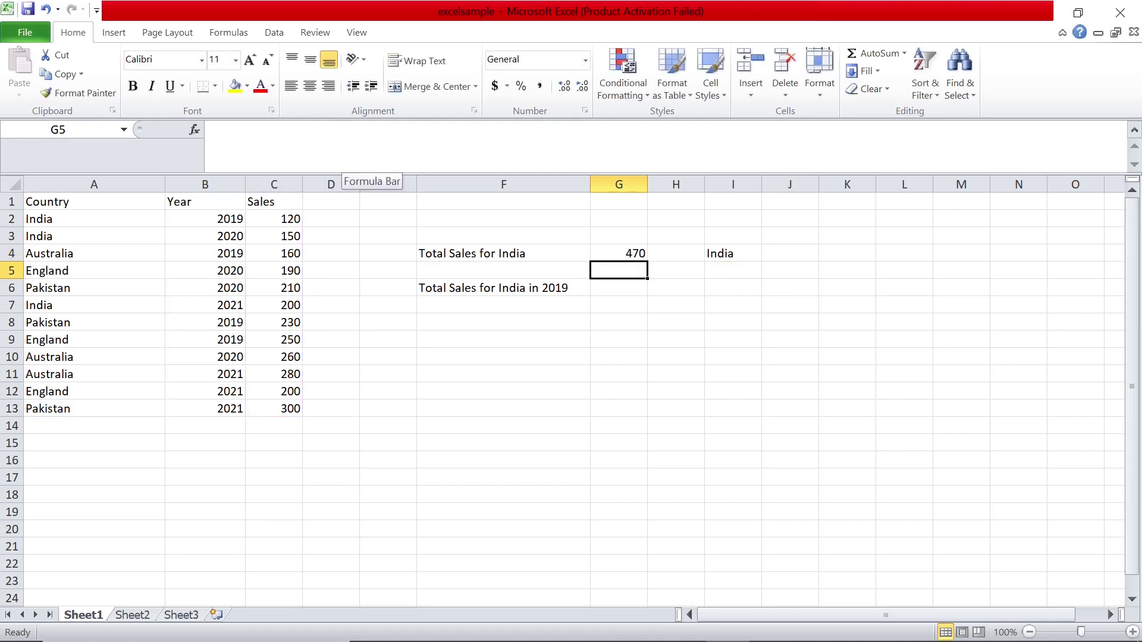
key(Up)
key(Right)
key(Right)
key(Left)
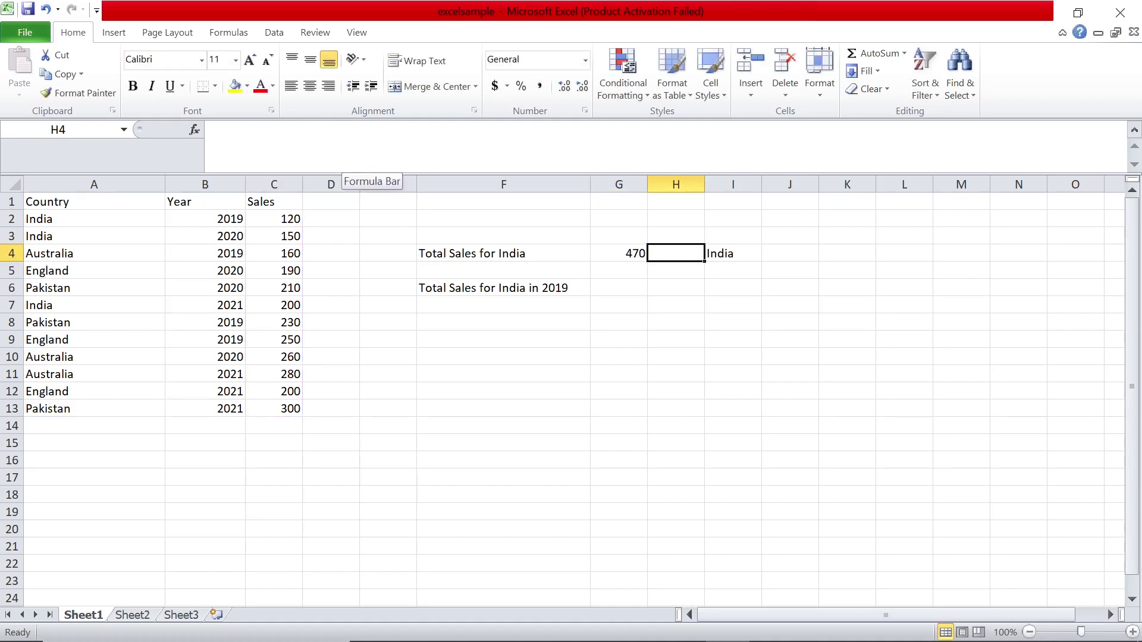
key(Left)
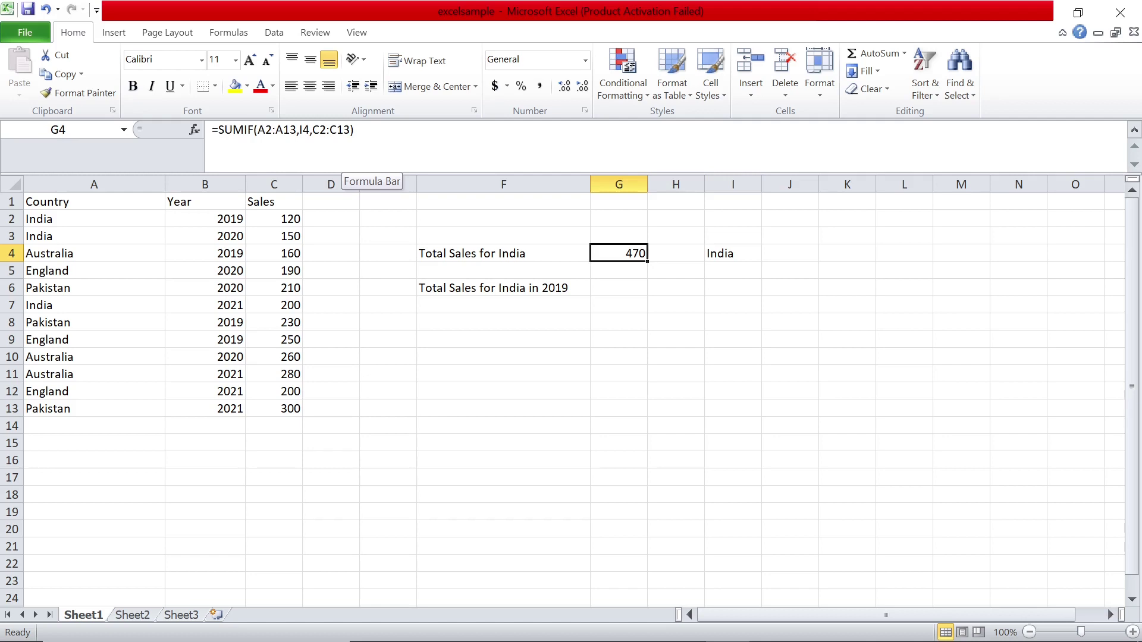
Change the country in criterion cell I4 to Australia
click(717, 255)
text(A)
text(ra)
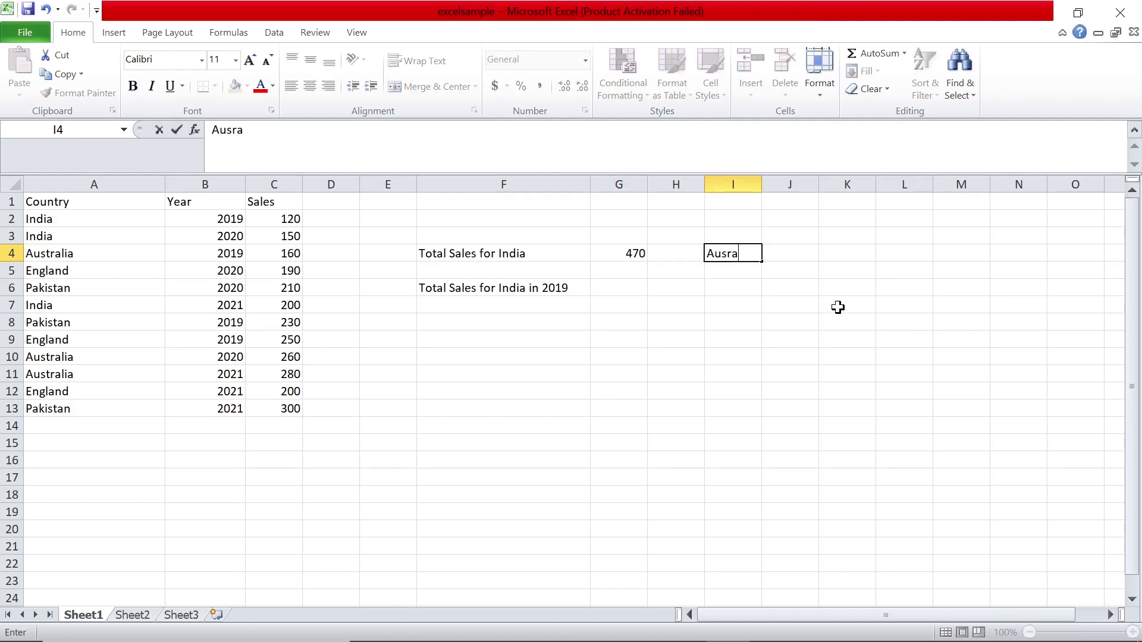
key(BackSpace)
key(BackSpace)
text(tralia)
key(Return)
key(Left)
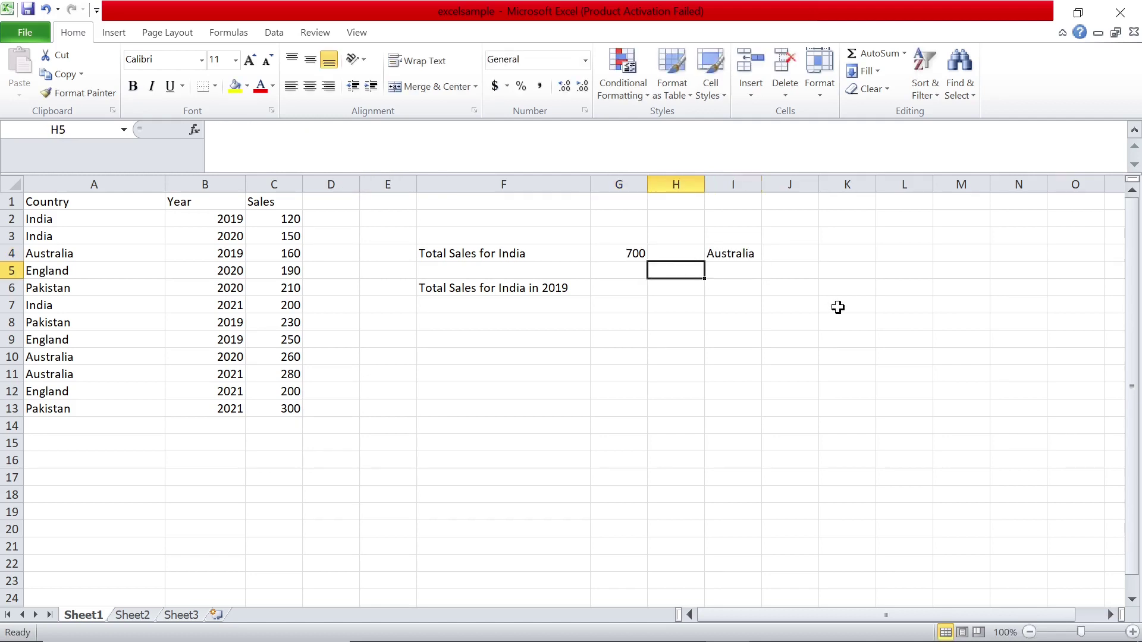
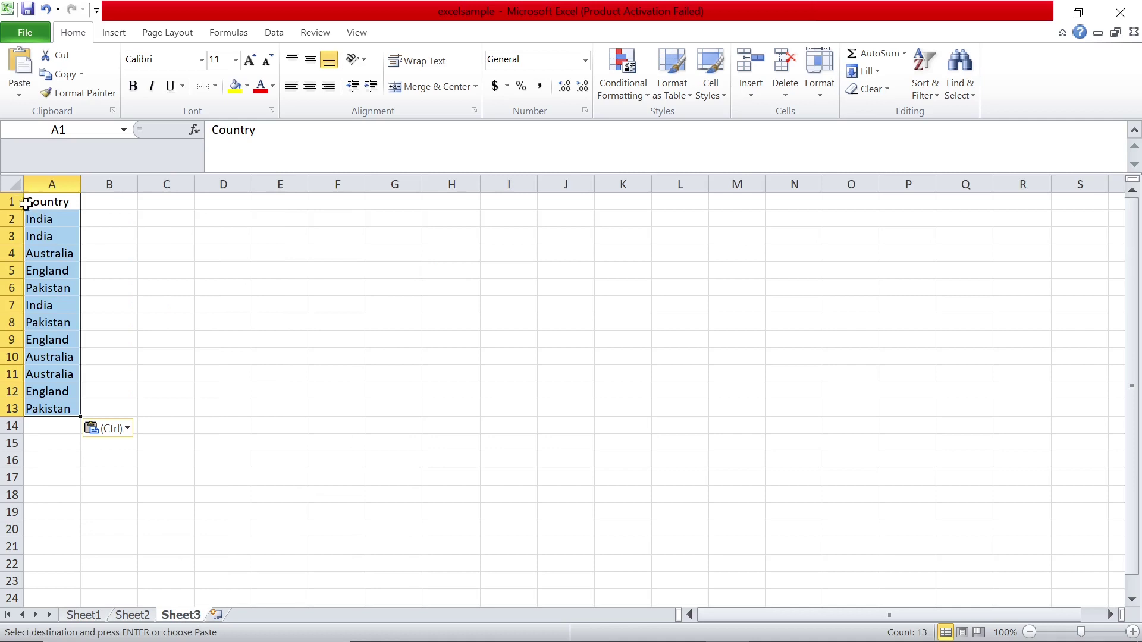
Remove the duplicate entries from the country list in column A of Sheet3 and select the unique countries in A2:A5
click(279, 37)
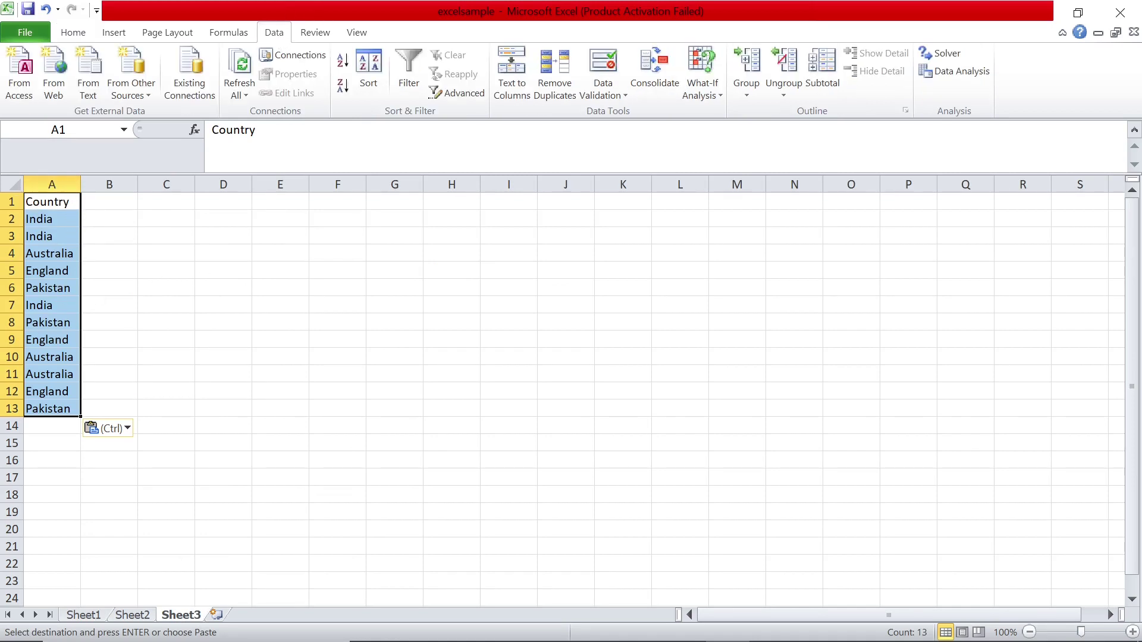
click(556, 89)
click(805, 411)
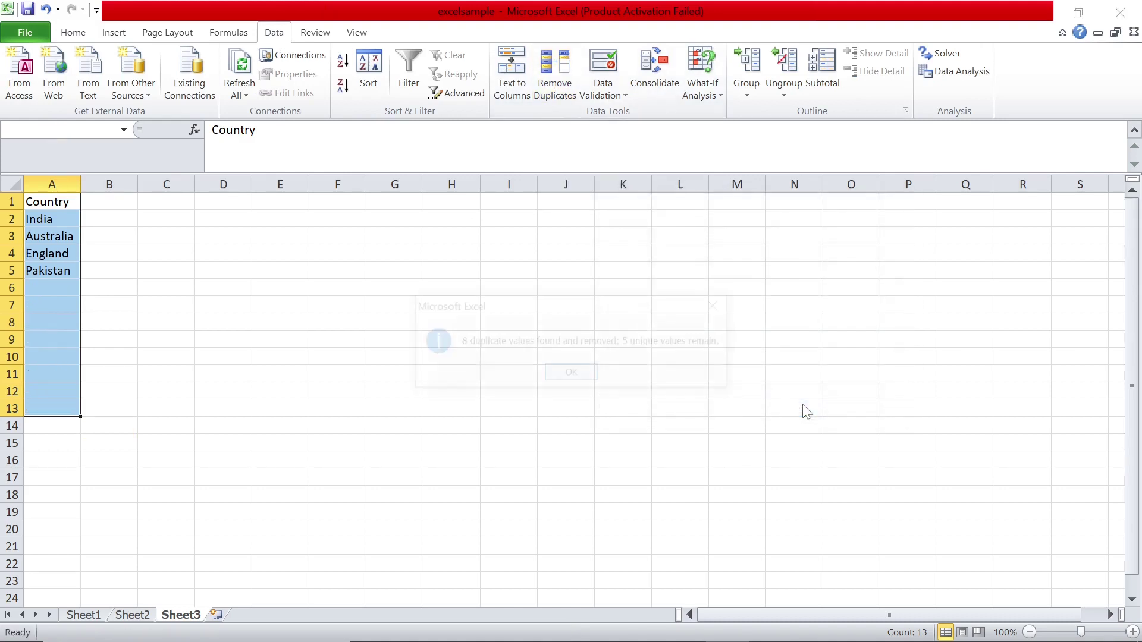
click(584, 376)
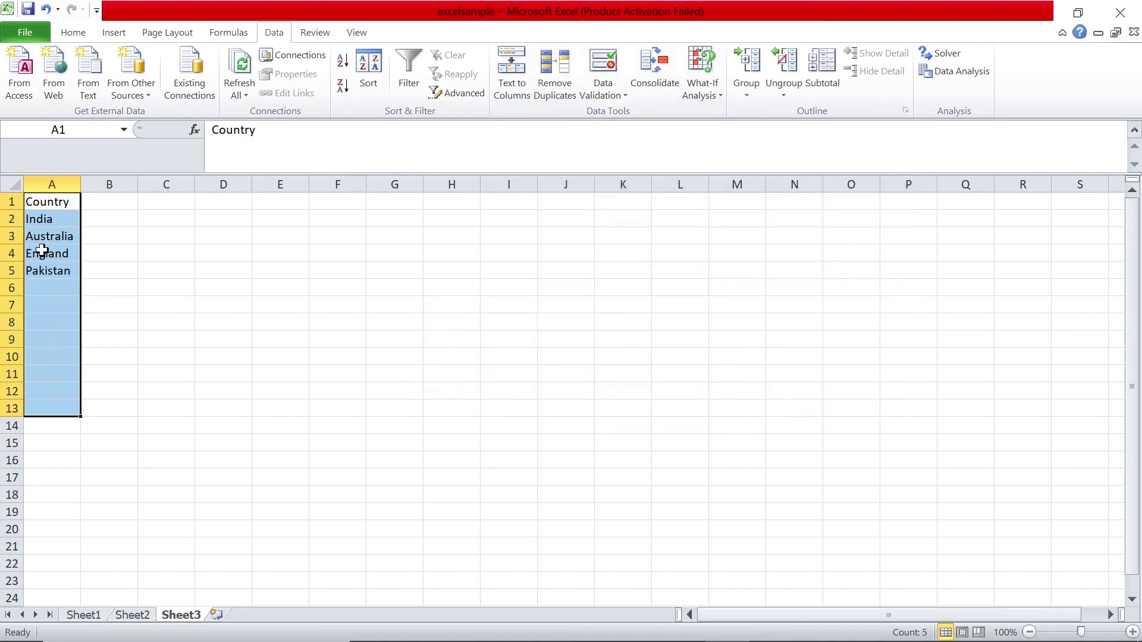
click(38, 250)
drag(51, 222, 54, 271)
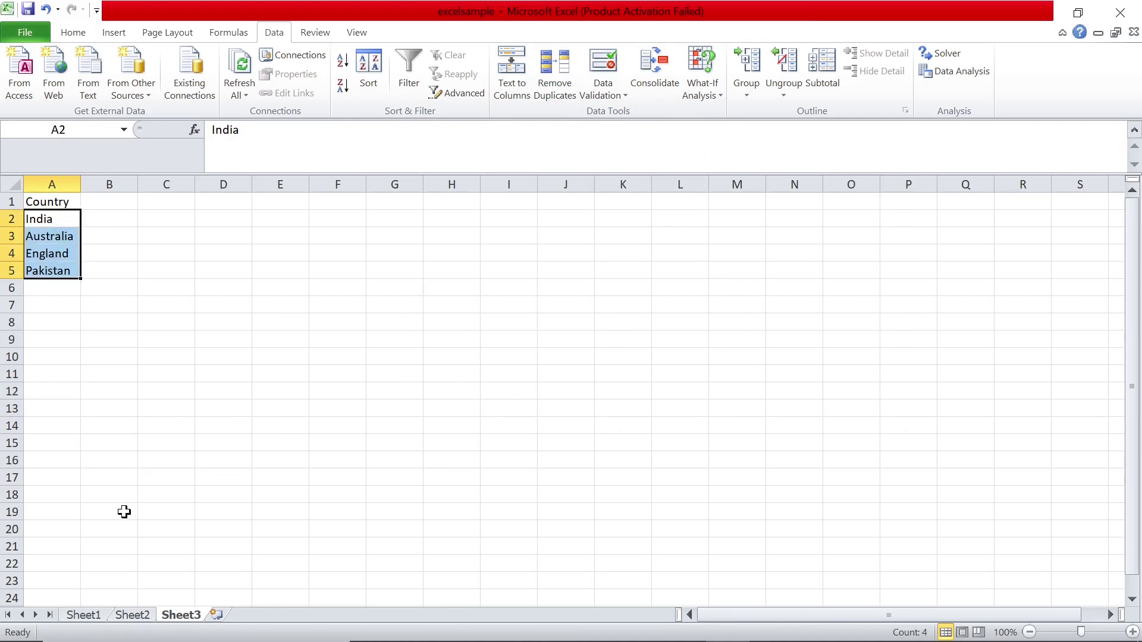
Add list data validation to cell I4 on Sheet1, using the unique countries in =Sheet3!$A$2:$A$5 as the source
click(89, 617)
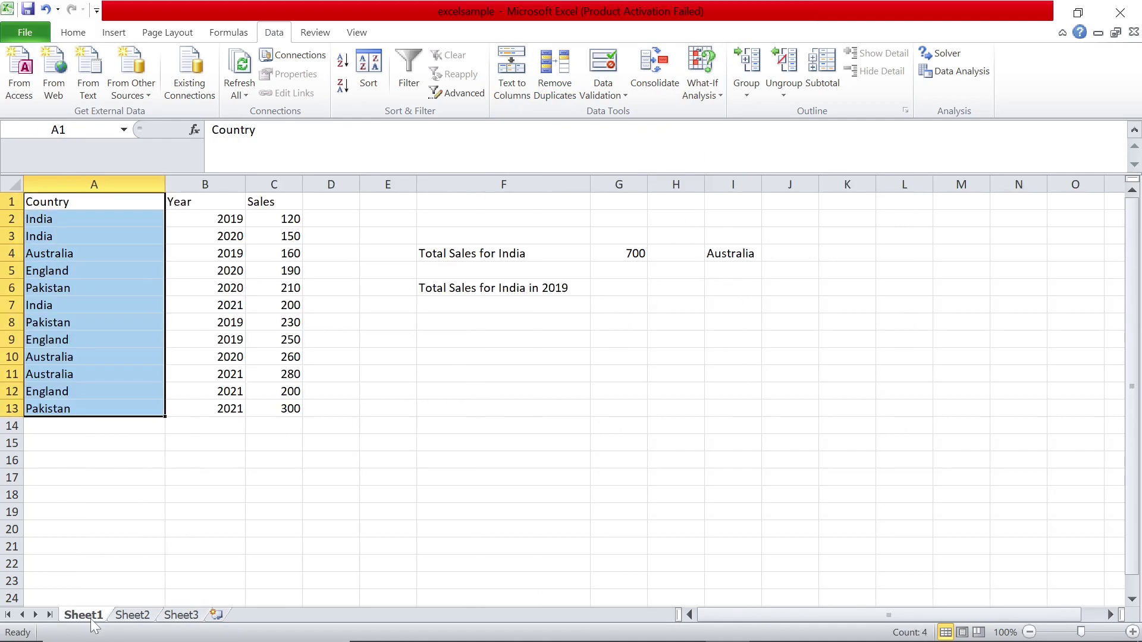
click(737, 255)
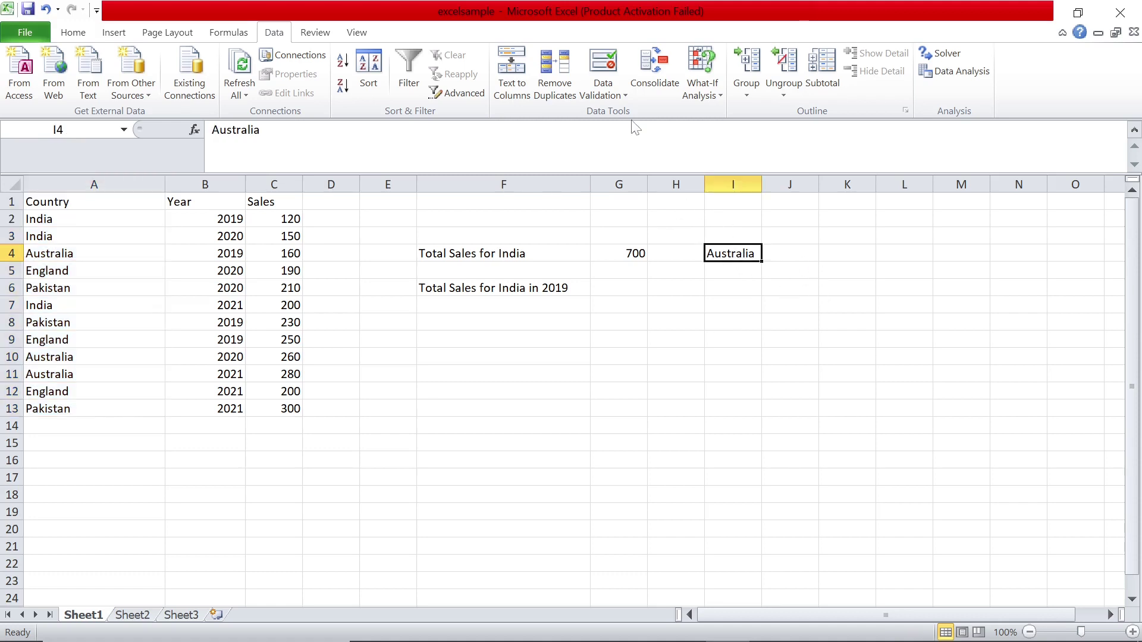
click(612, 91)
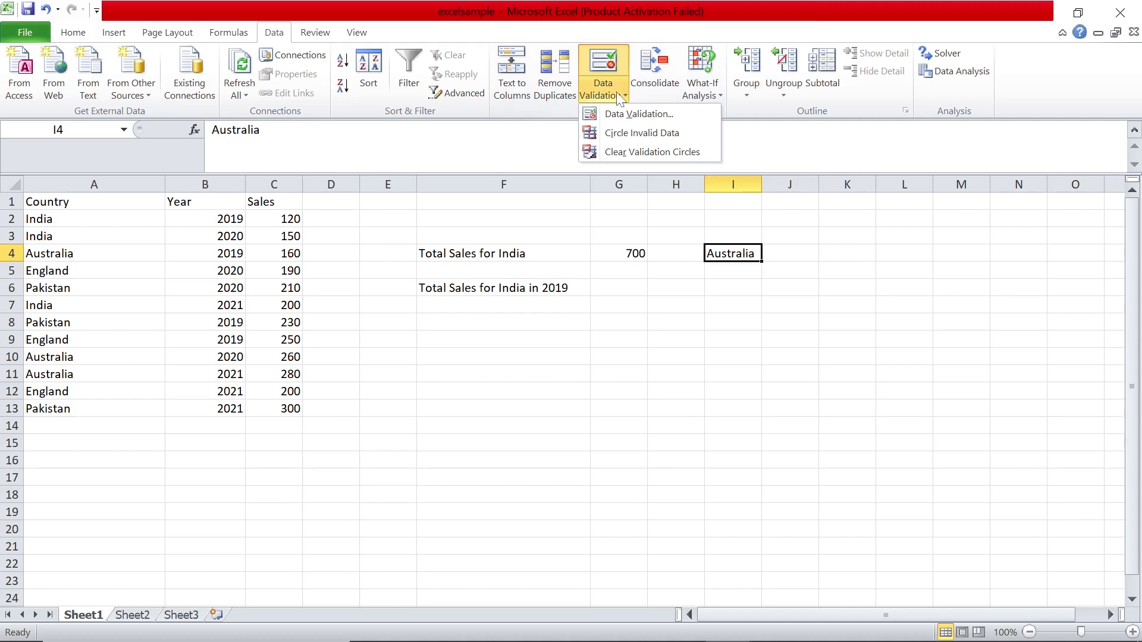
click(639, 113)
click(719, 255)
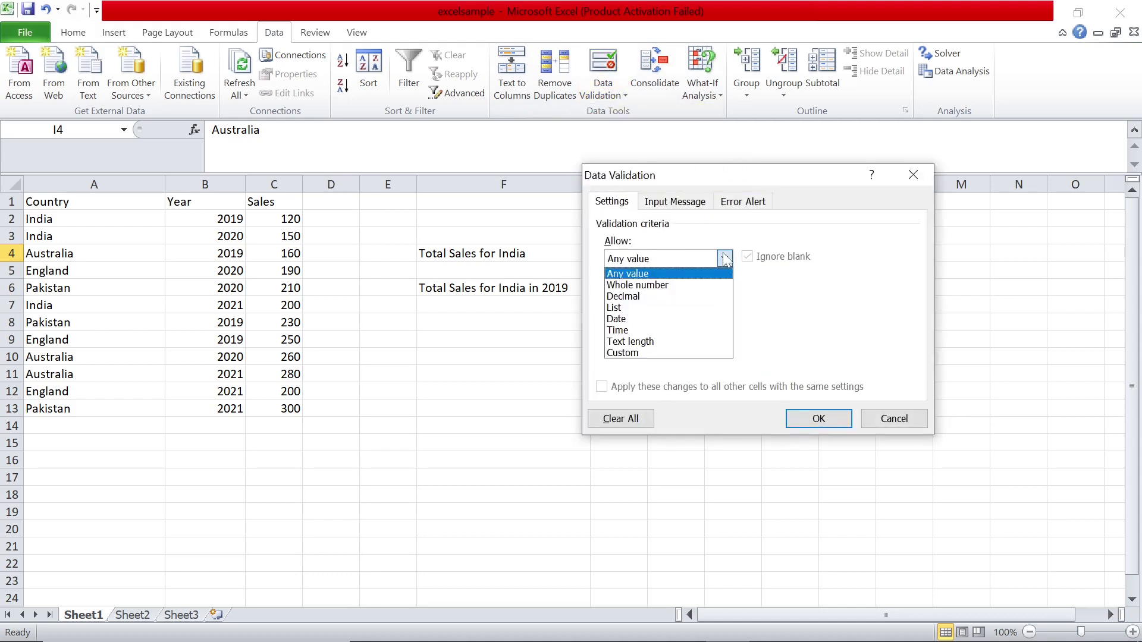
click(655, 304)
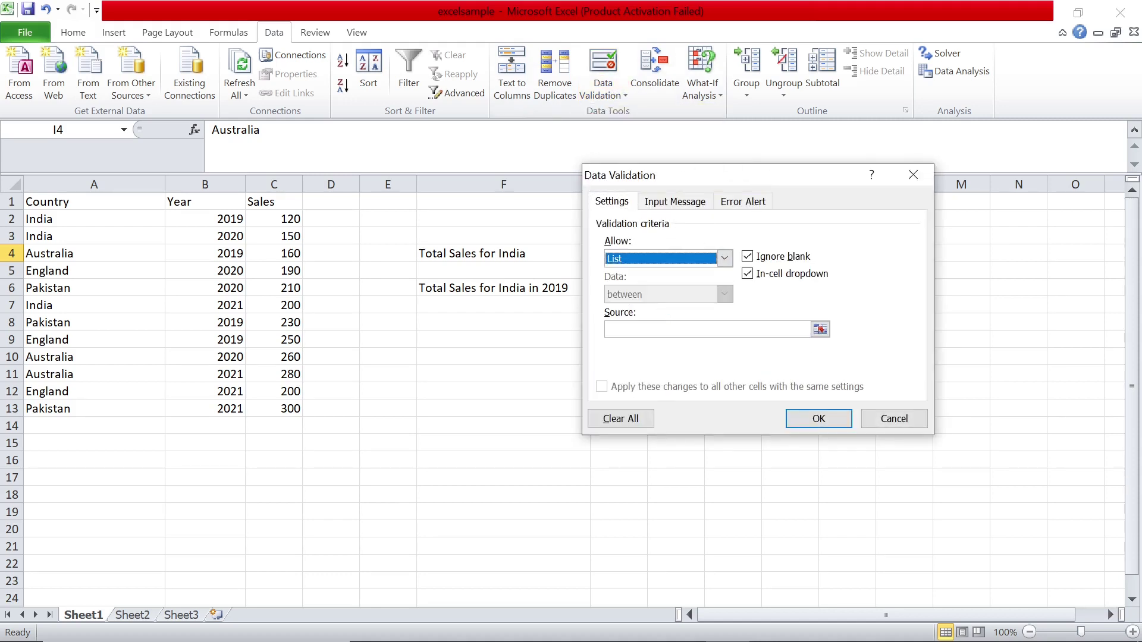
click(821, 329)
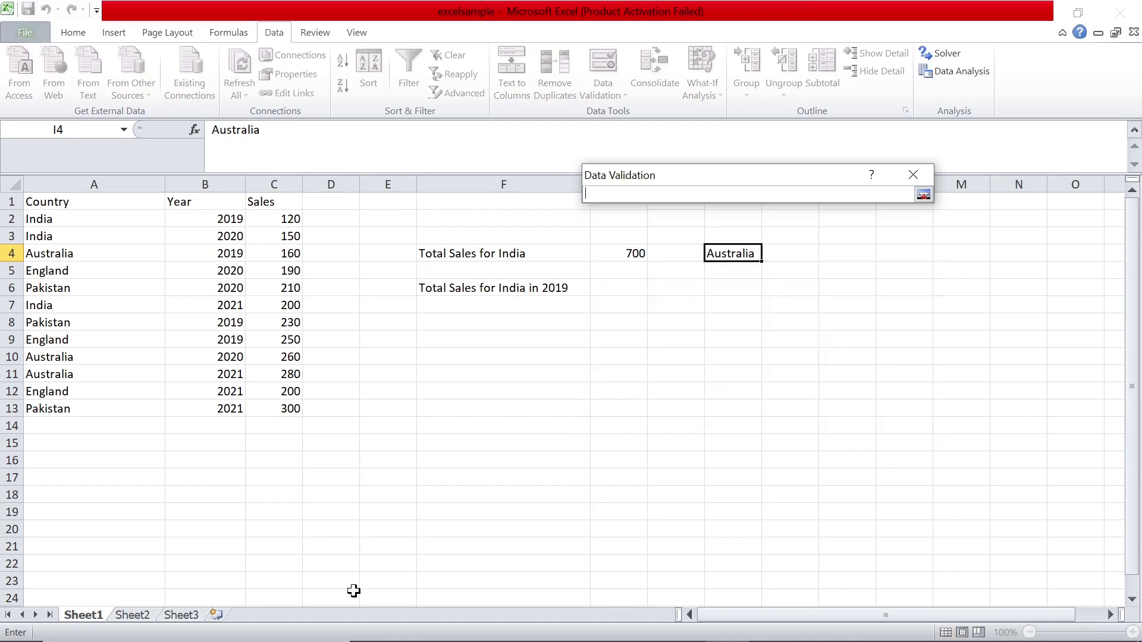
click(192, 619)
drag(71, 219, 66, 268)
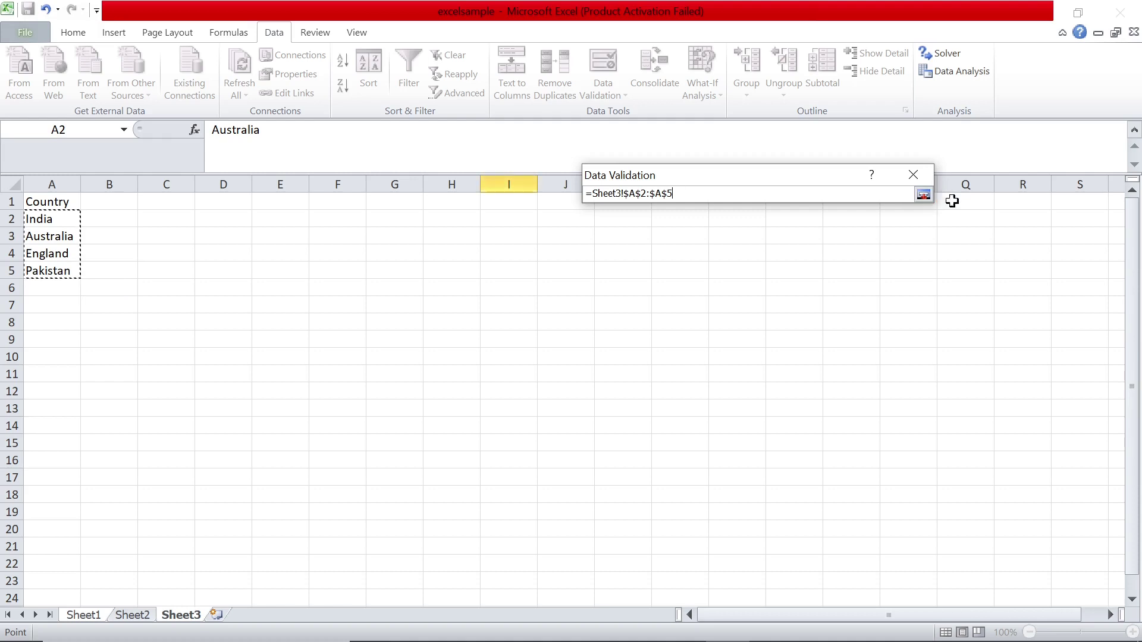
click(923, 195)
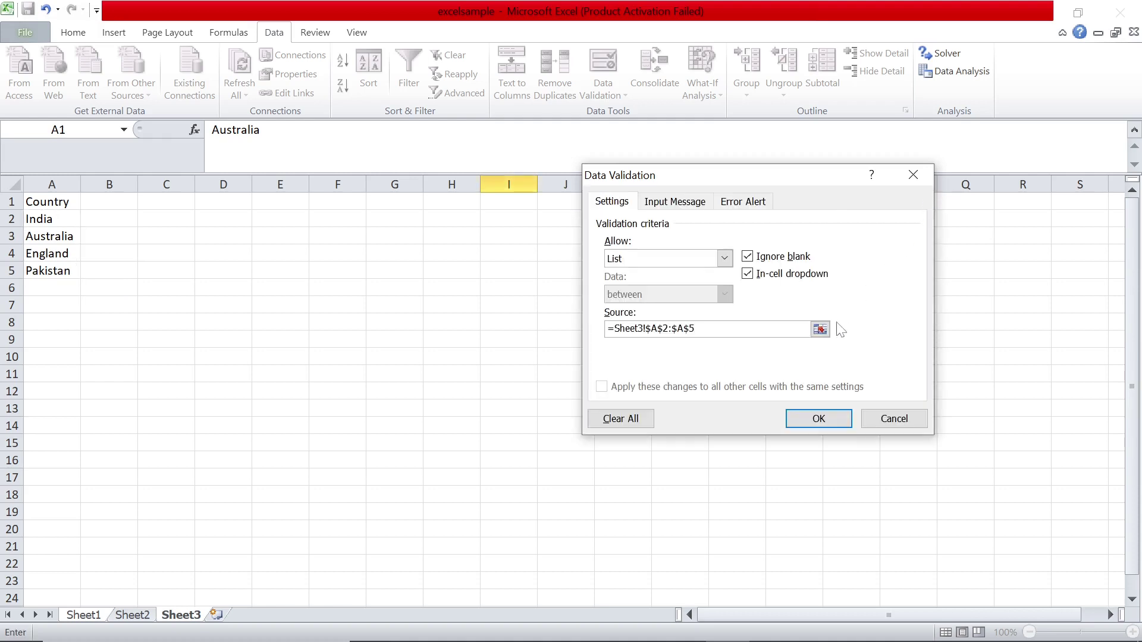
click(815, 419)
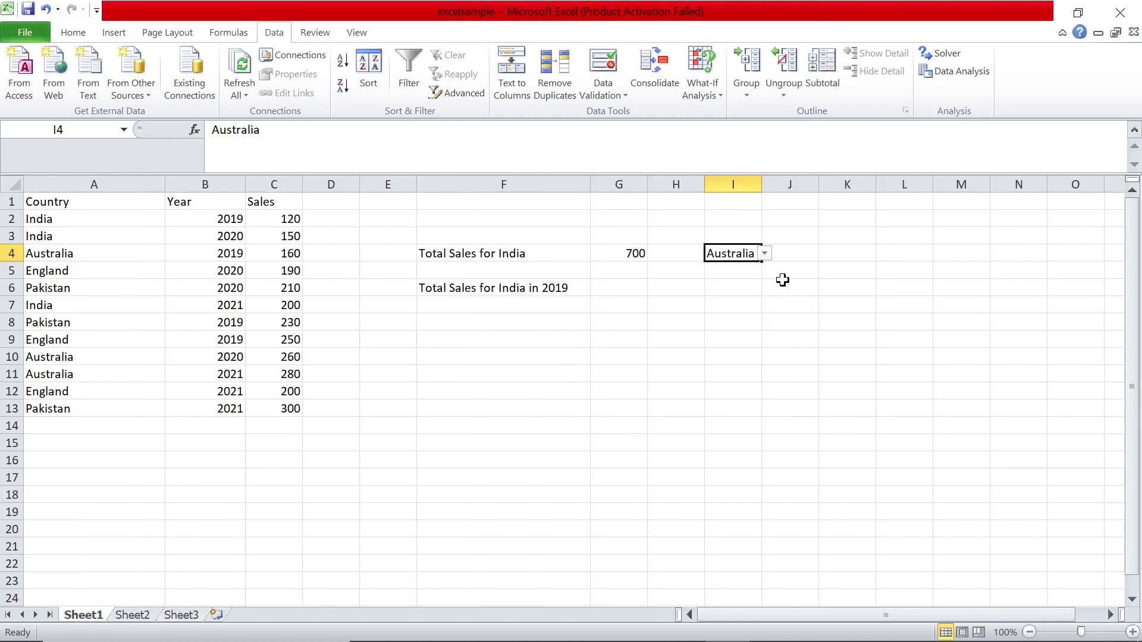
Switch the country in I4 through India, Pakistan and Australia, ending with England, using its validation list
click(765, 254)
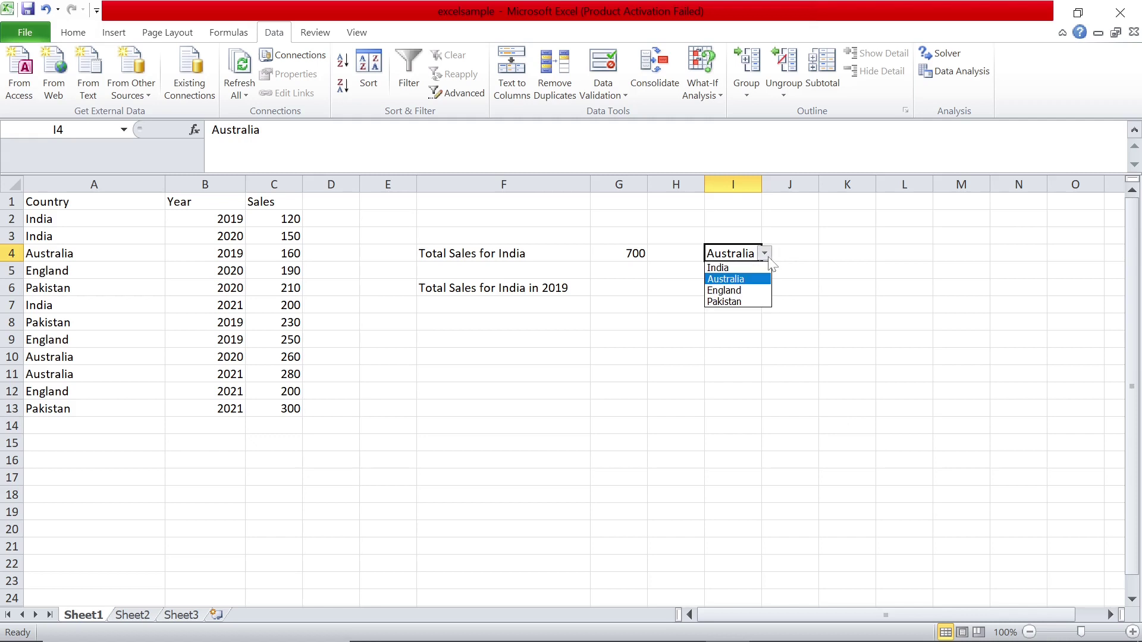
click(731, 269)
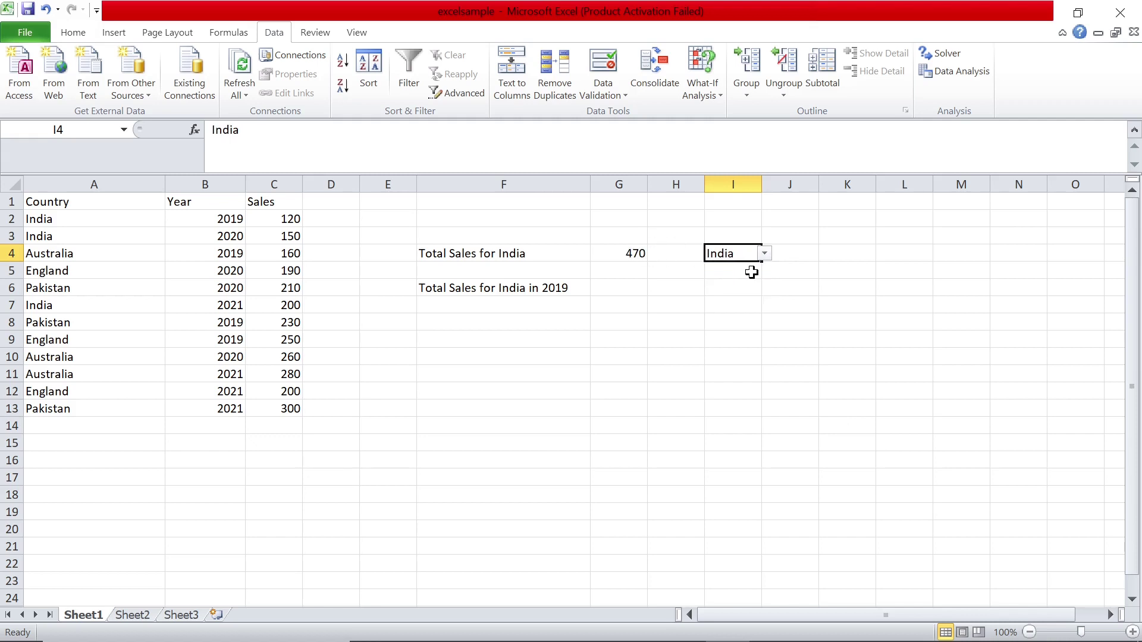
click(765, 253)
click(732, 302)
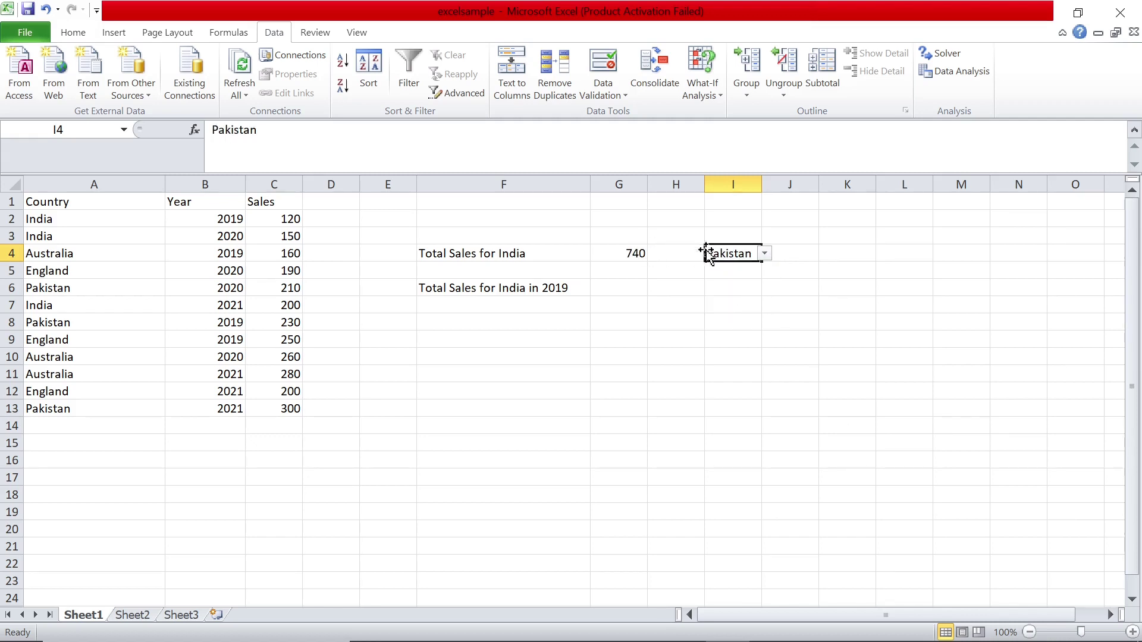
click(764, 253)
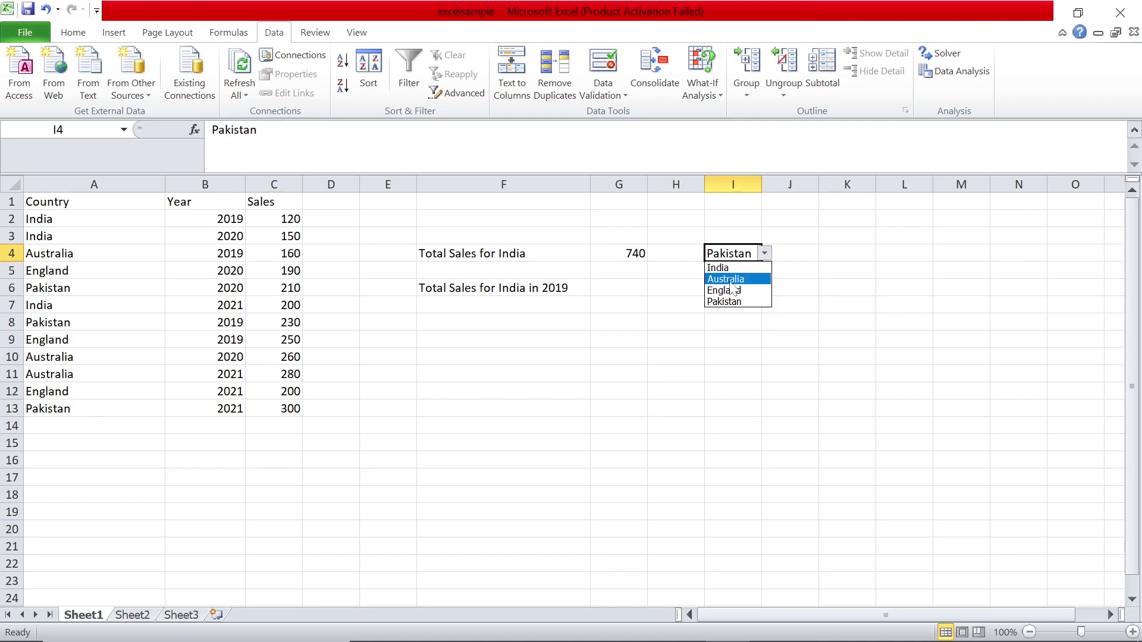
click(729, 279)
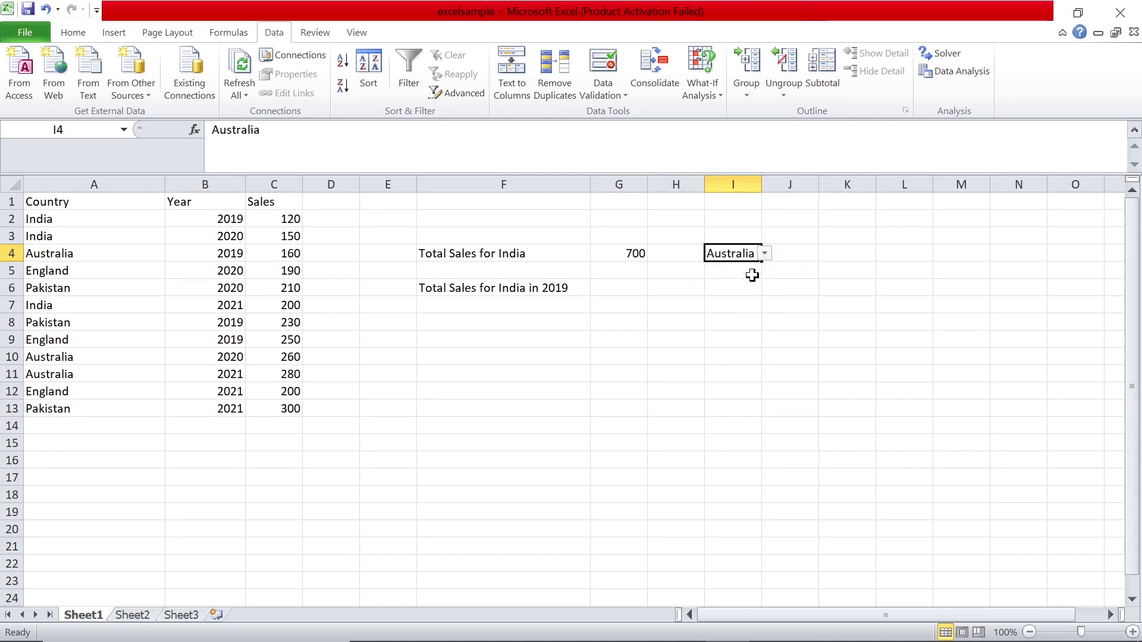
click(764, 254)
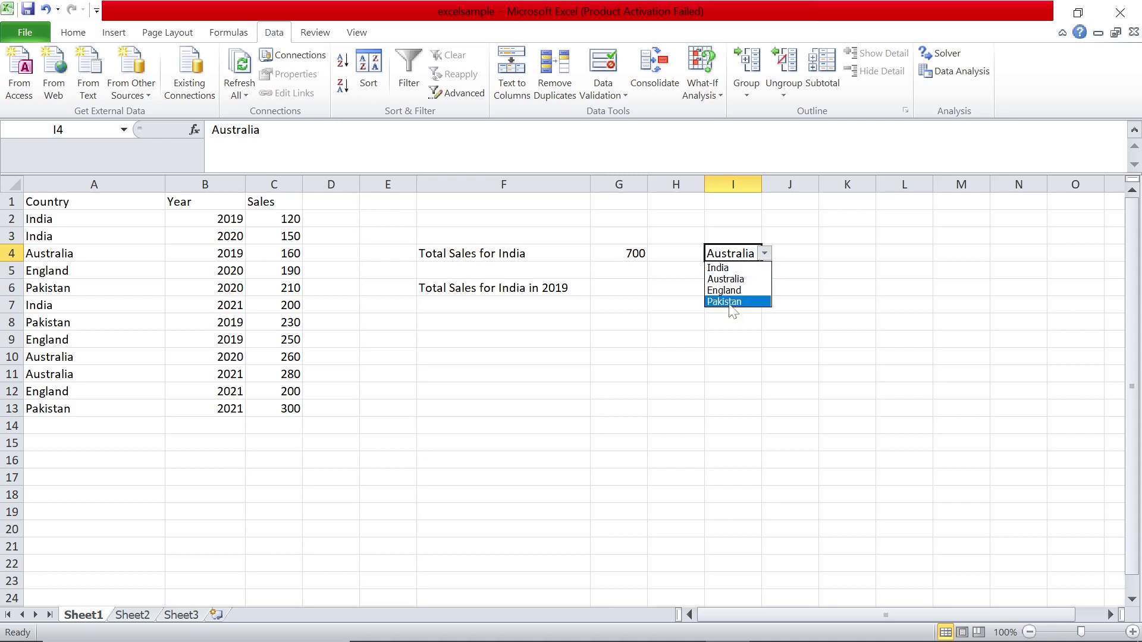
click(723, 292)
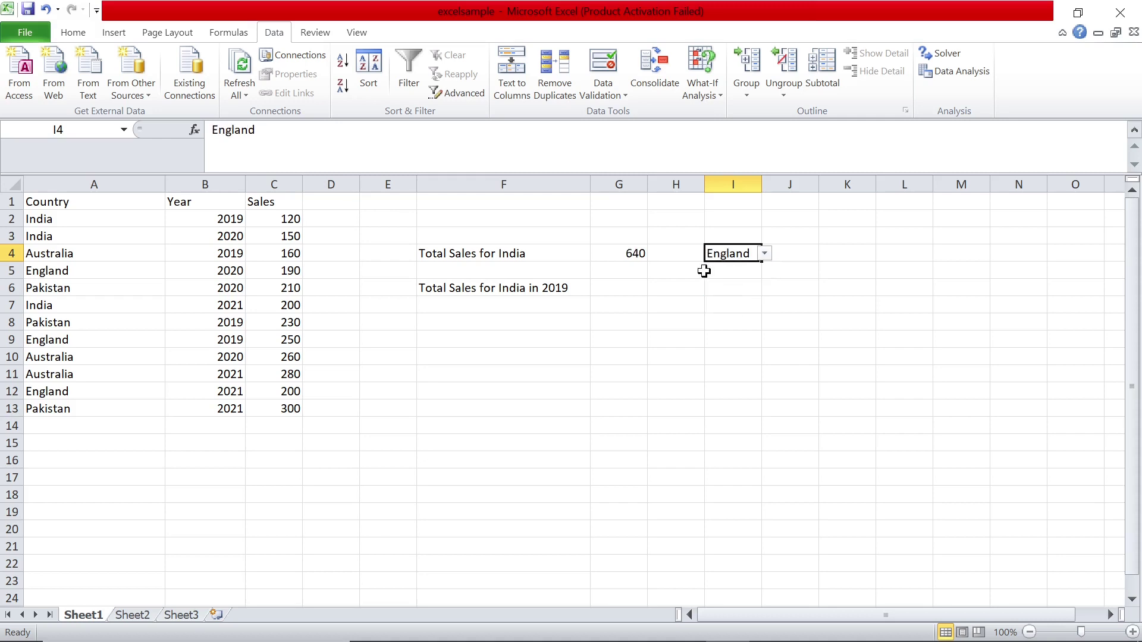
Examine the SUMIF formula in G4, the country choices offered in I4 and the total labels in F4 and F6
click(620, 251)
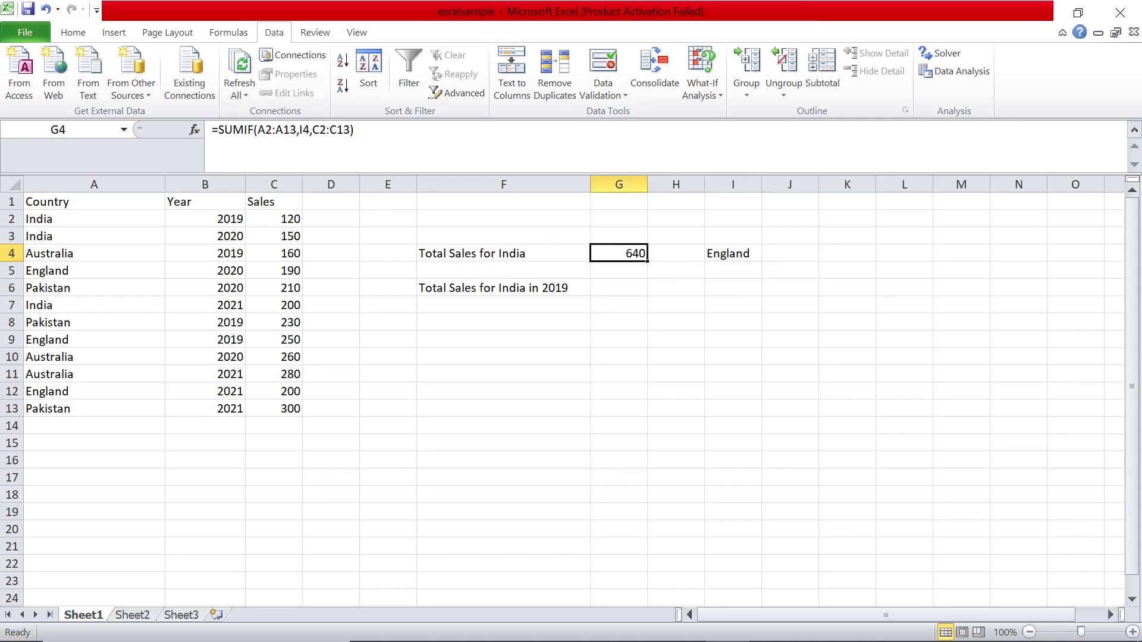
click(738, 252)
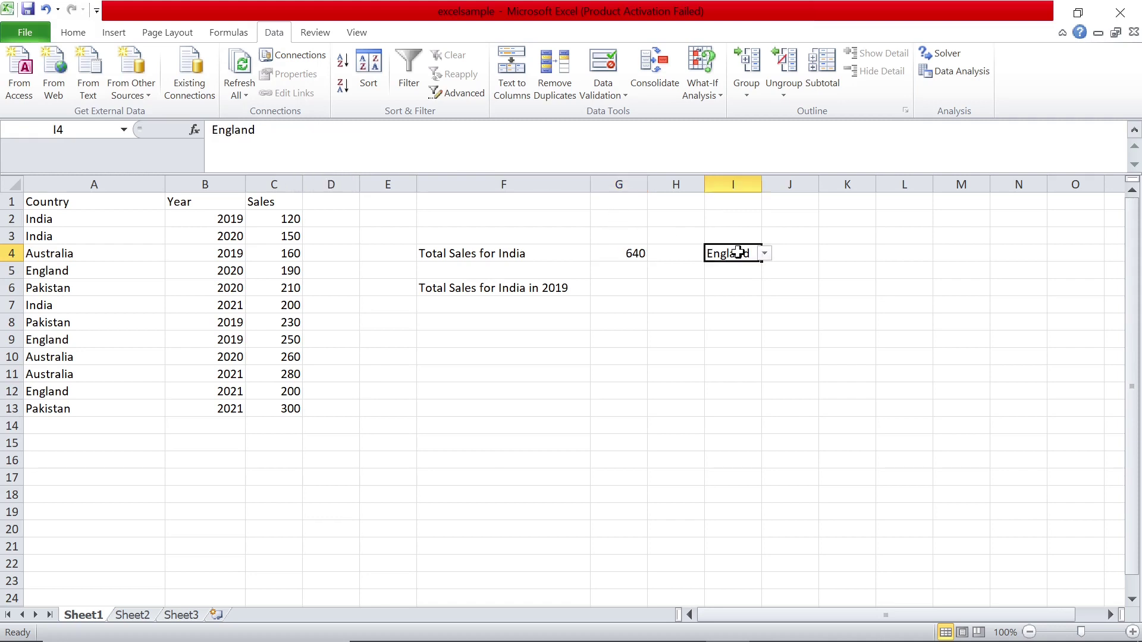
click(764, 253)
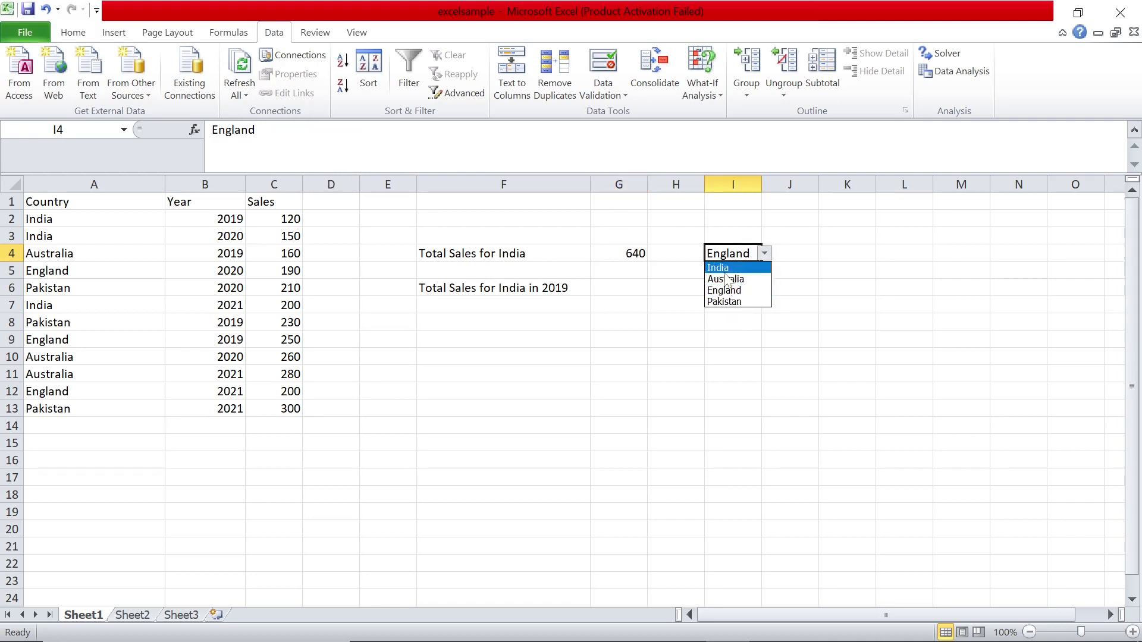
click(838, 276)
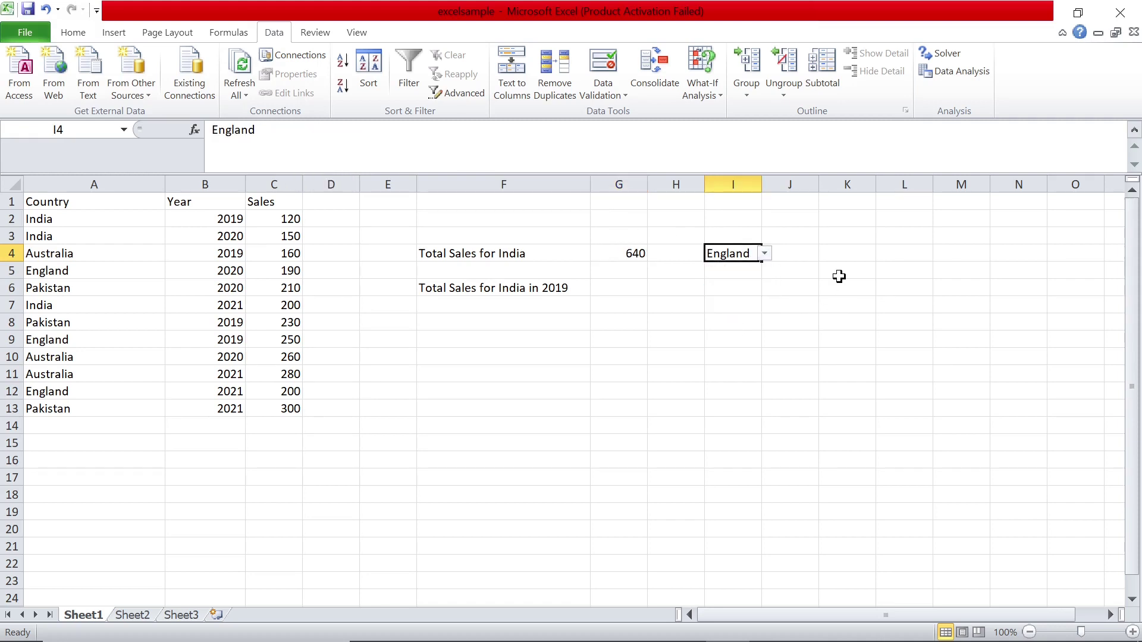
key(Left)
key(Left)
key(Left)
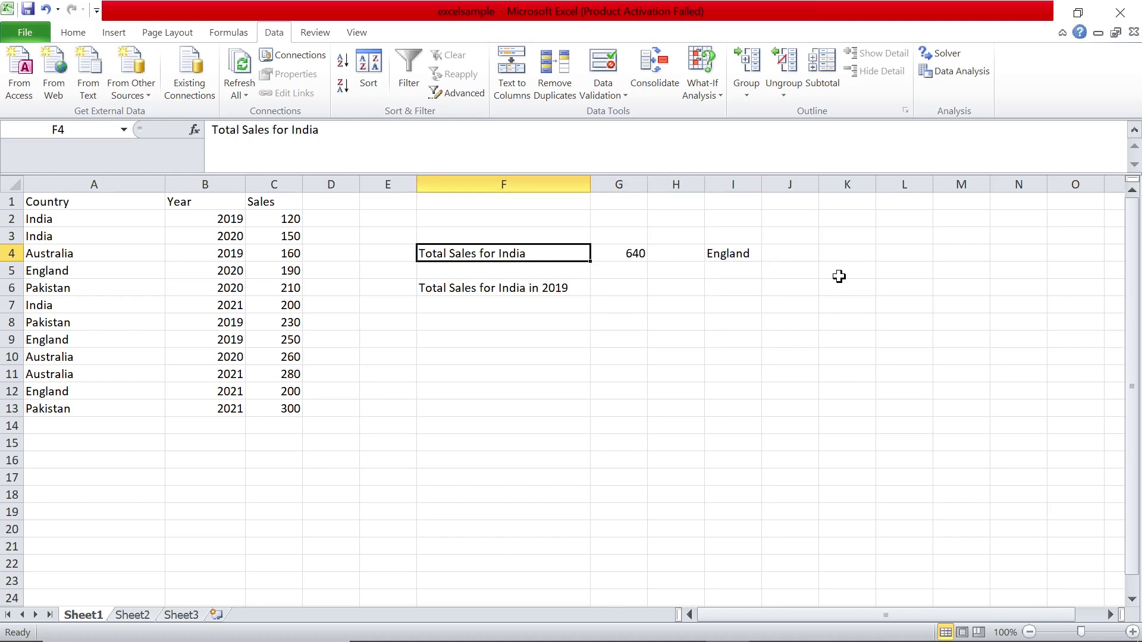
key(Down)
key(Down)
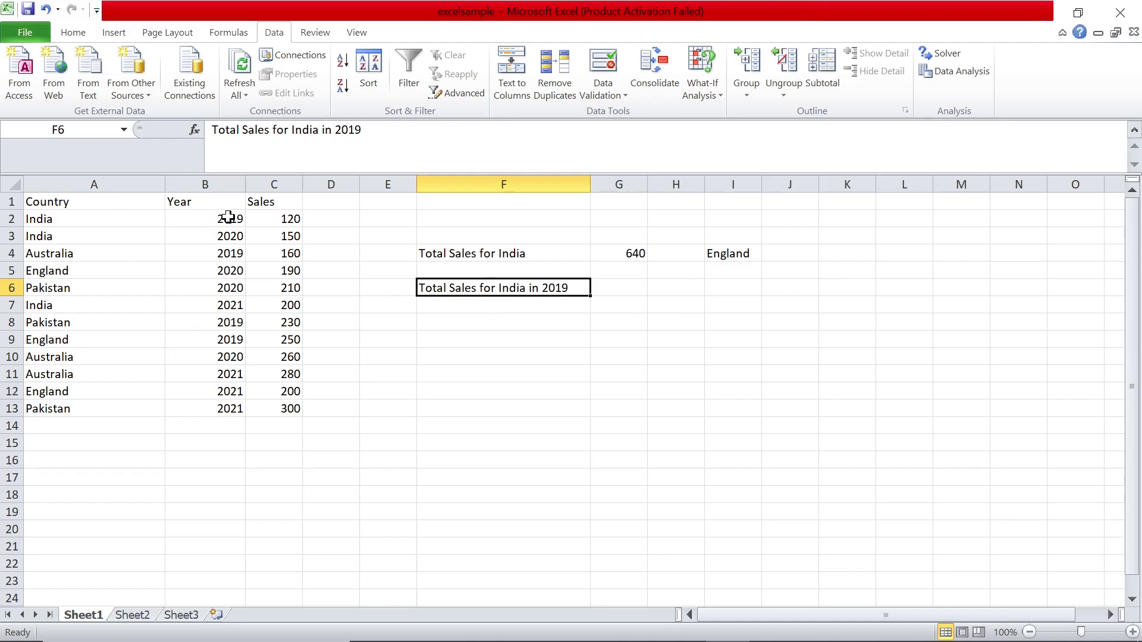
Start a SUMIFS formula in G6 that sums C2:C13 where the countries in A2:A13 match I4
click(616, 290)
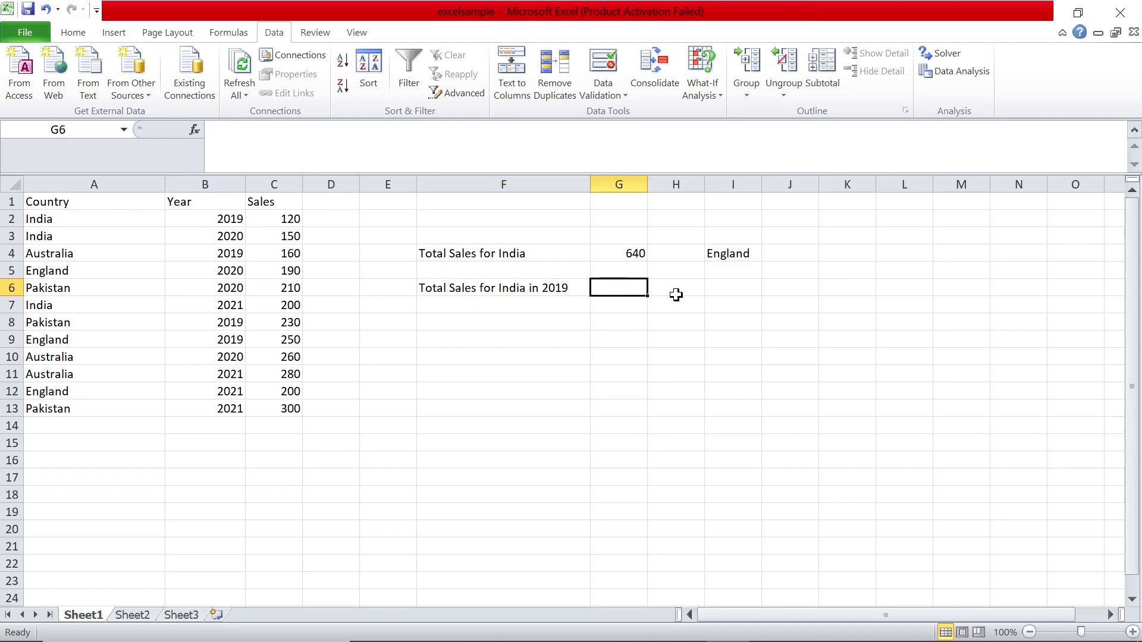
text(=)
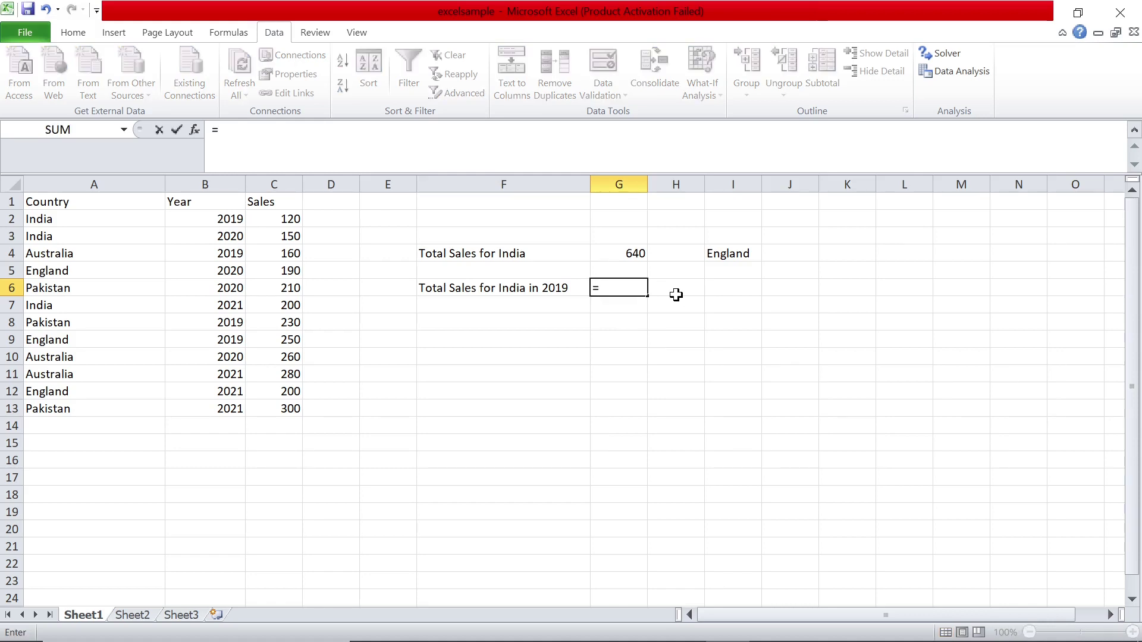
text(sumifs)
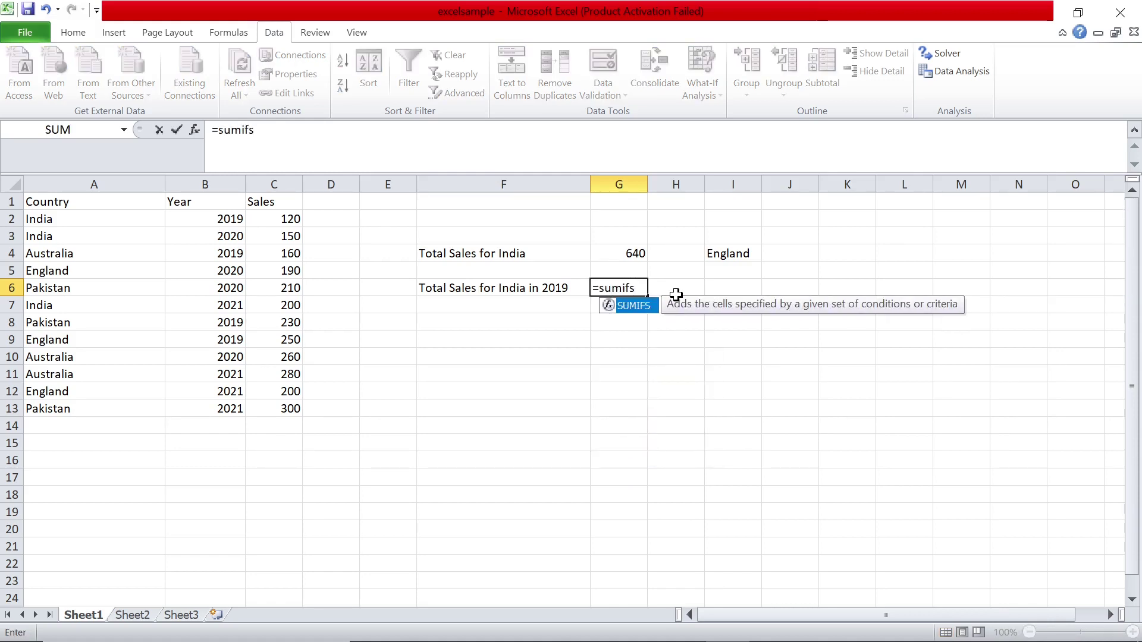
text(()
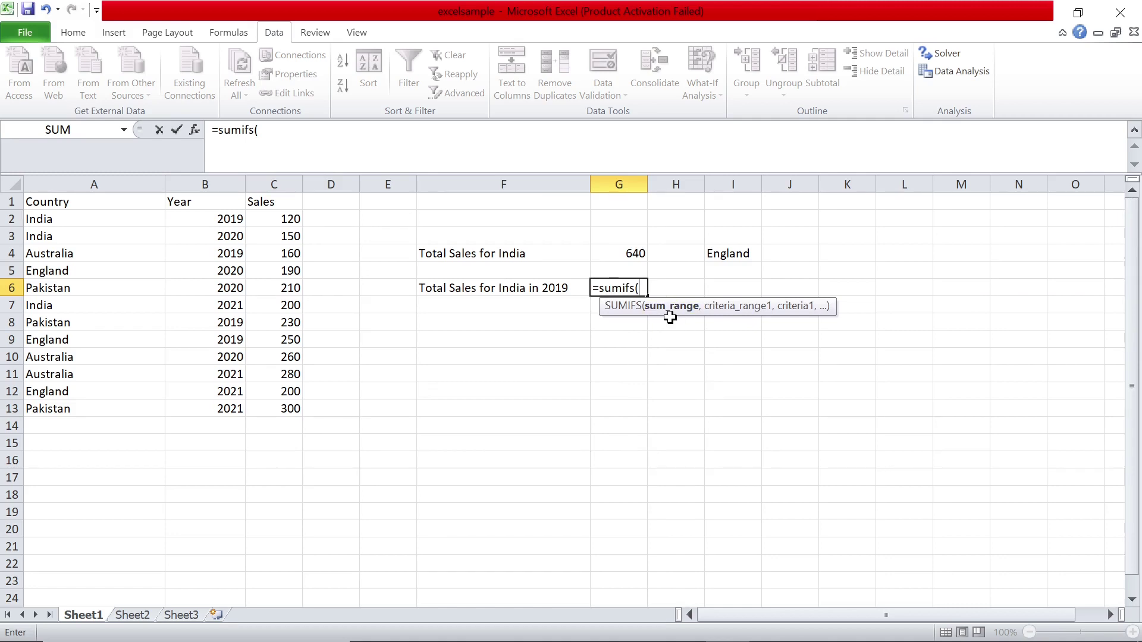
drag(289, 219, 293, 408)
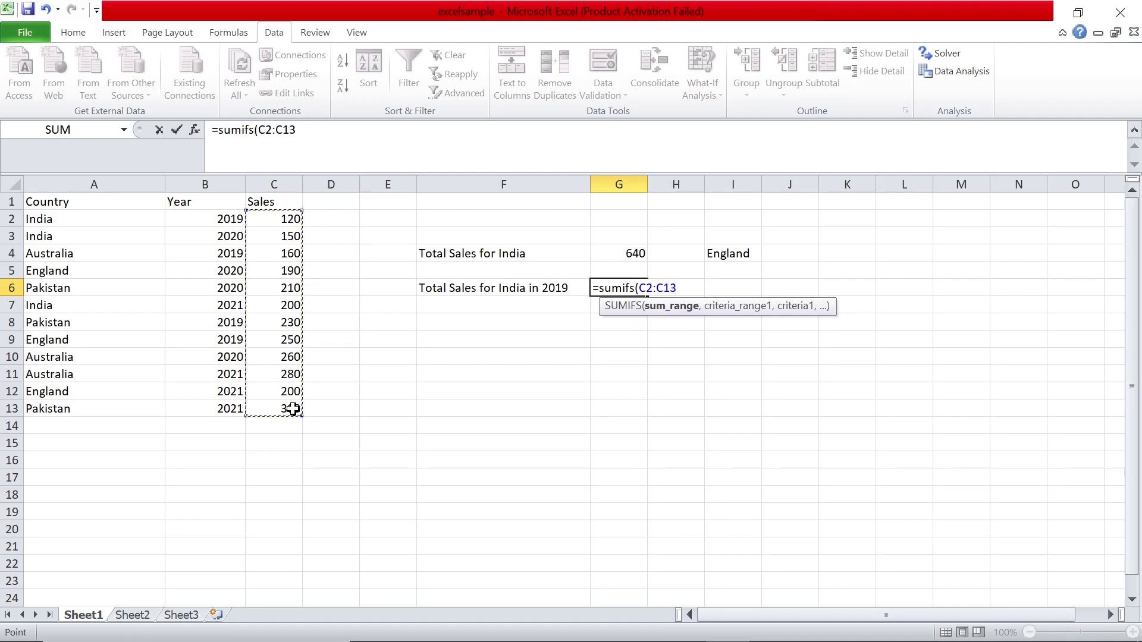
text(,)
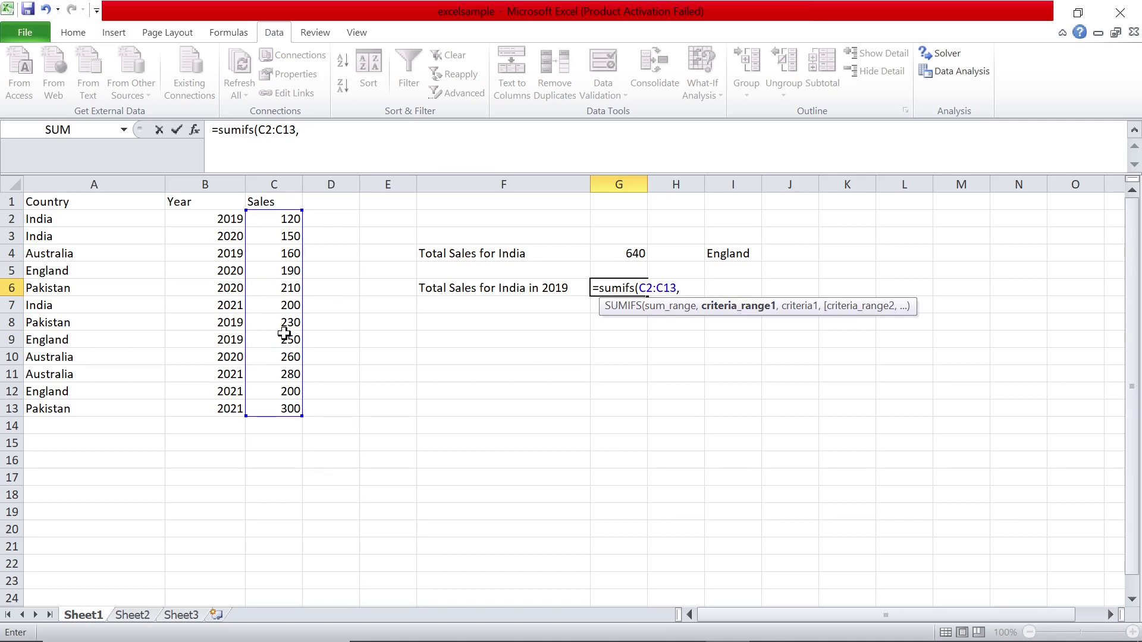
drag(131, 223, 104, 404)
text(,)
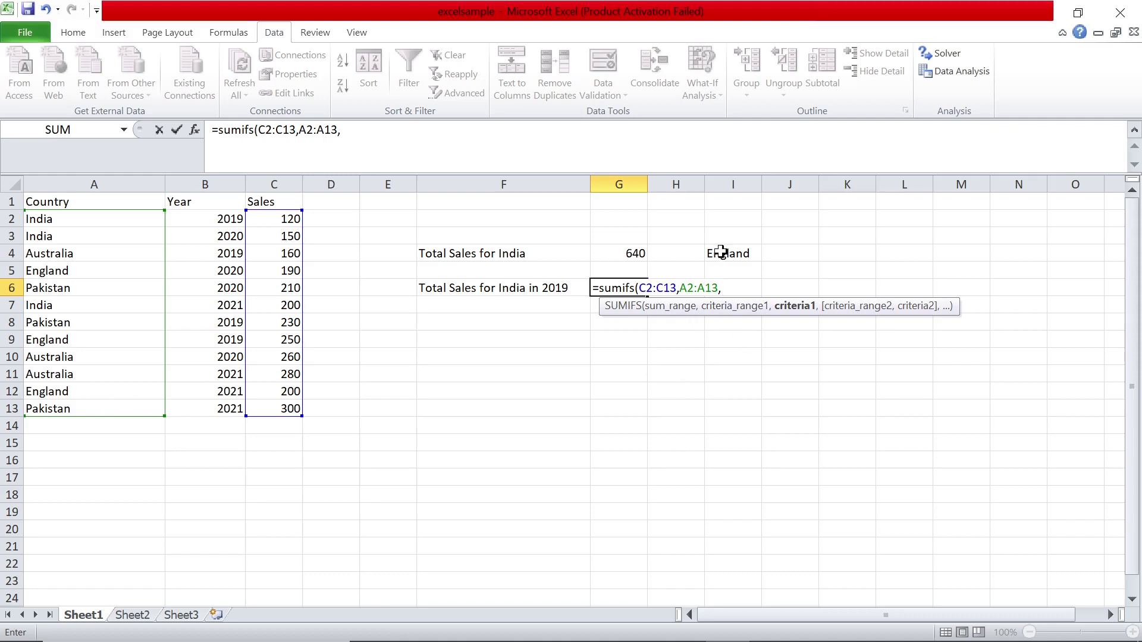
click(737, 251)
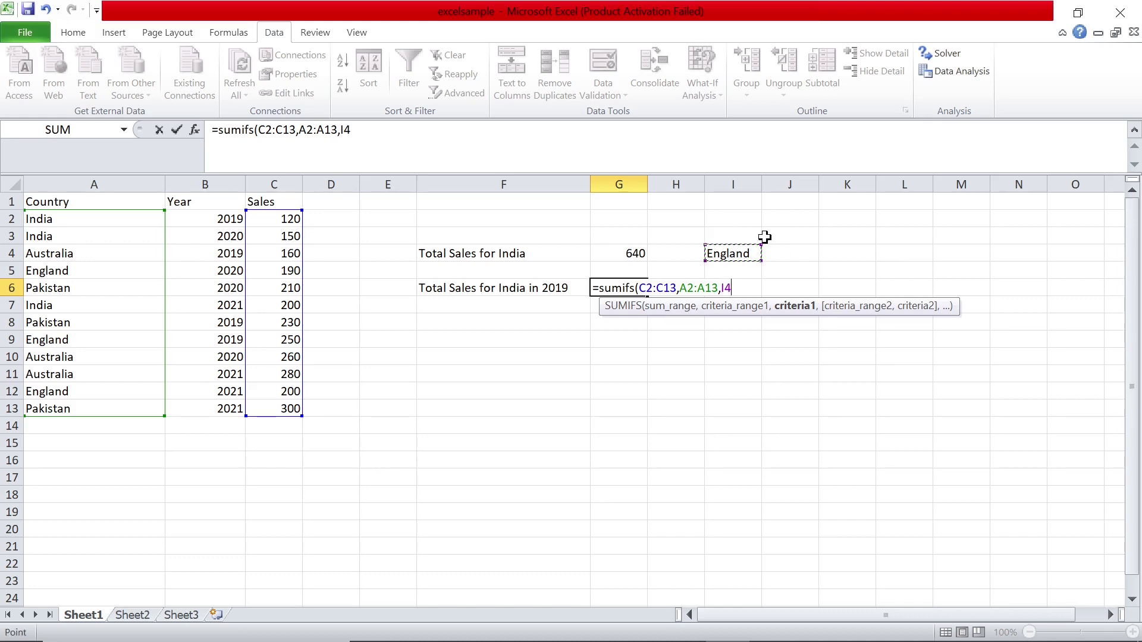
text(,)
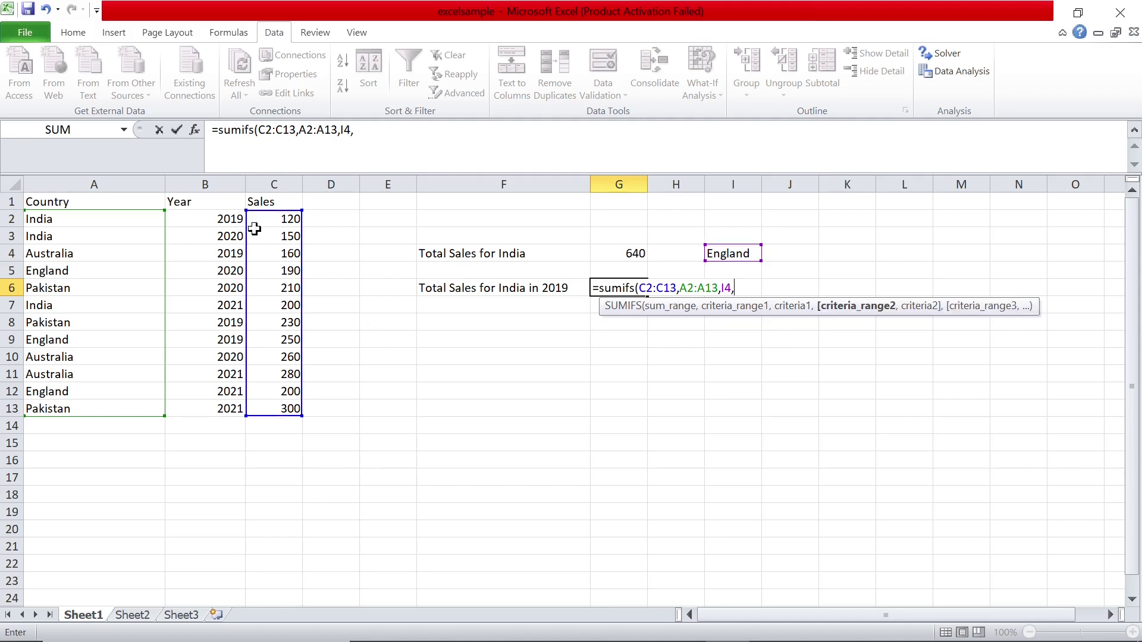
Add the year condition B2:B13 with criterion "2019" to the SUMIFS formula in G6 and complete it
drag(226, 219, 212, 408)
text(,)
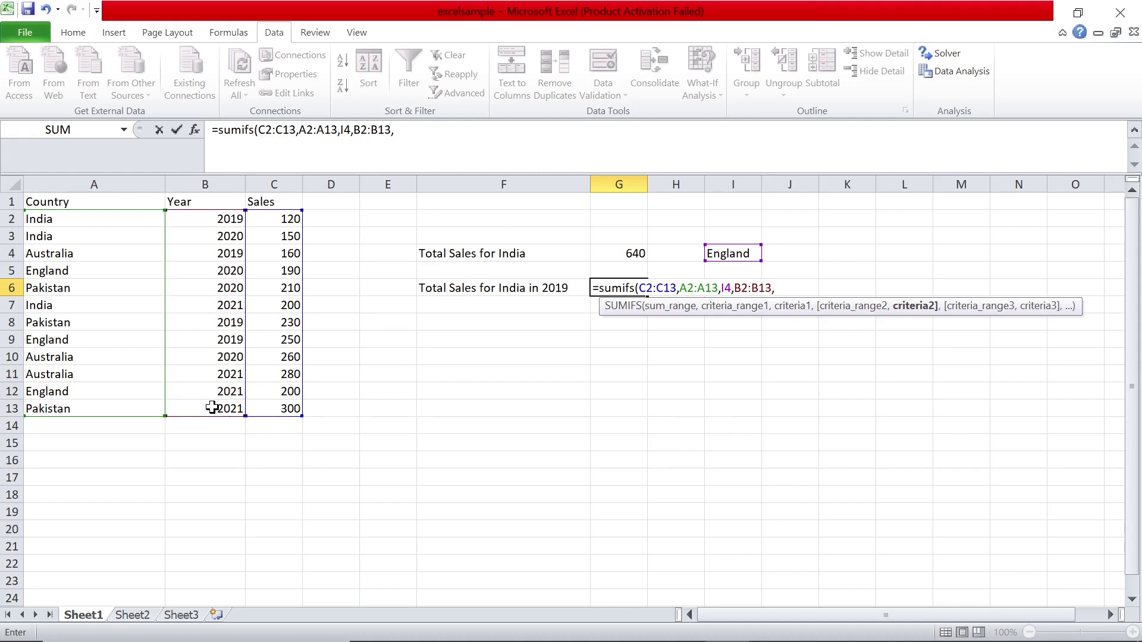
text("2019)
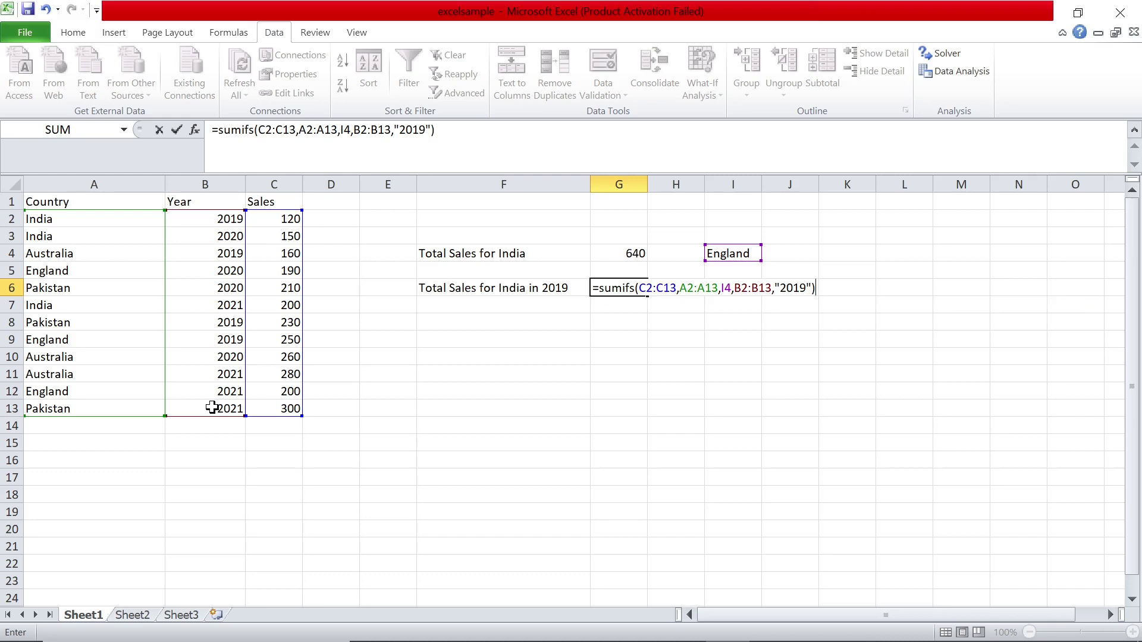
key(Return)
key(Up)
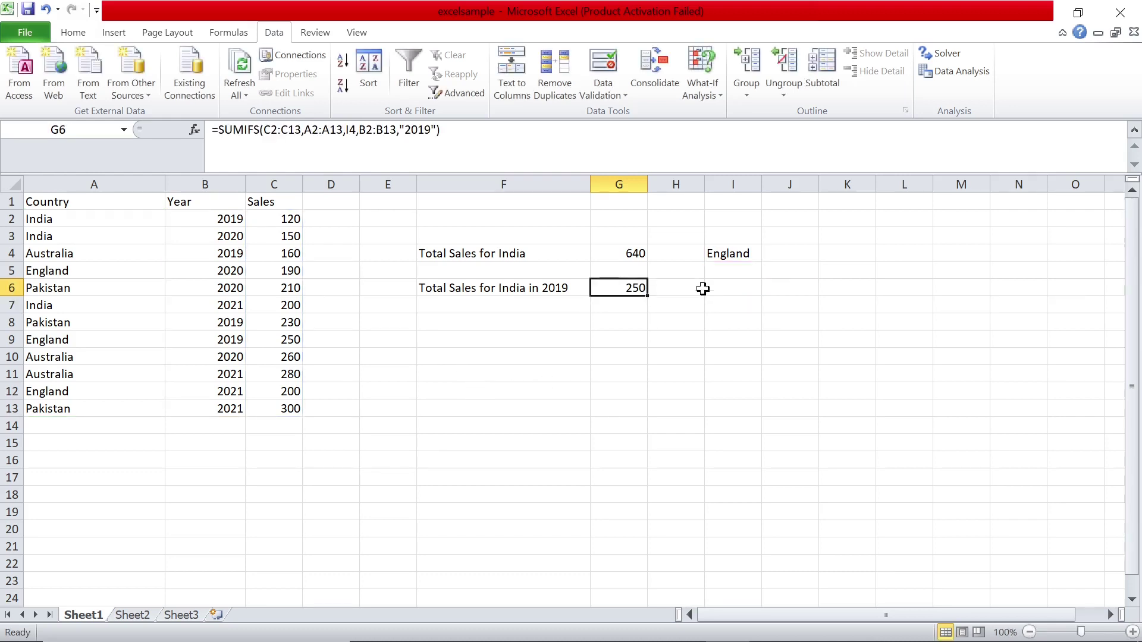
Set the country in I4 to India using its validation list
click(718, 254)
click(767, 254)
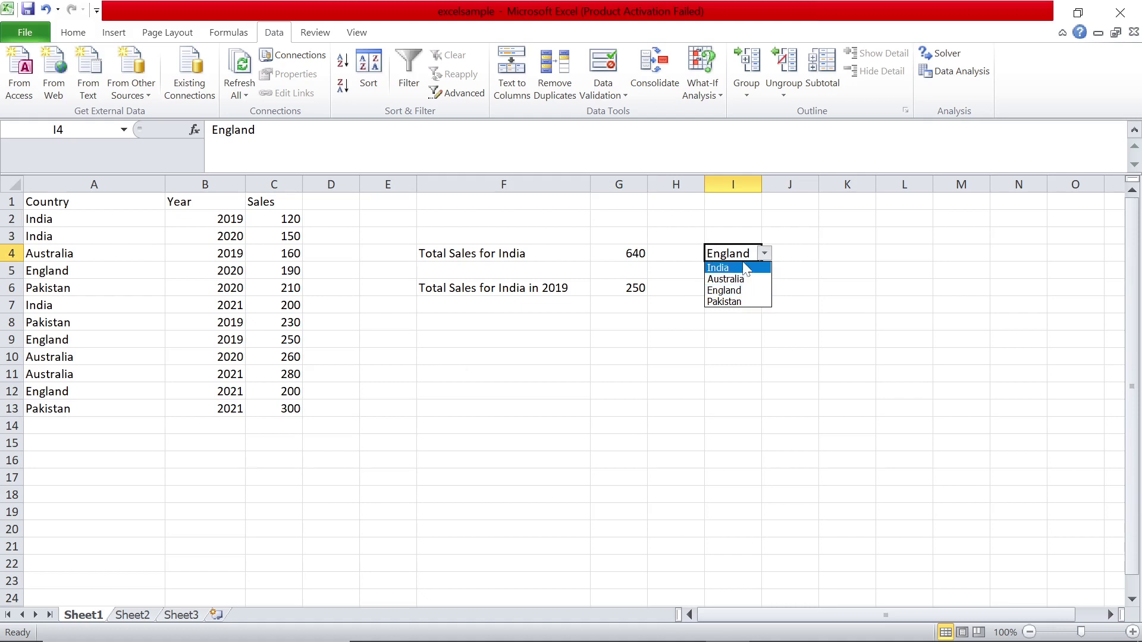
click(766, 254)
click(765, 255)
click(718, 268)
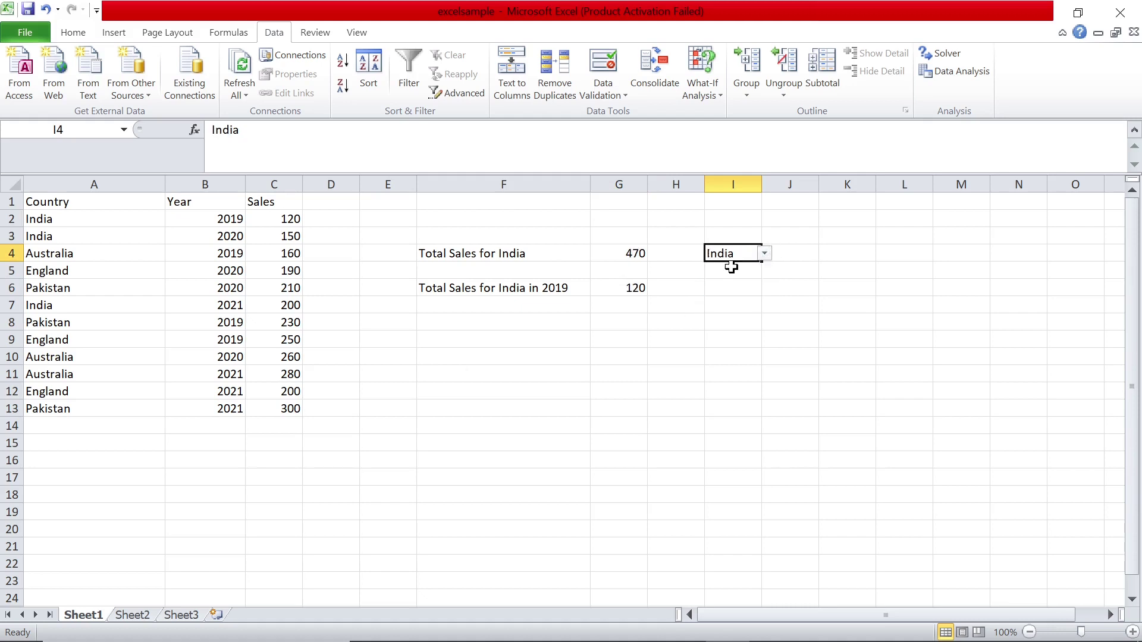
Compare the India 2019 total in G6 with its label in F6 and the source record in A2:C2
click(631, 288)
click(473, 282)
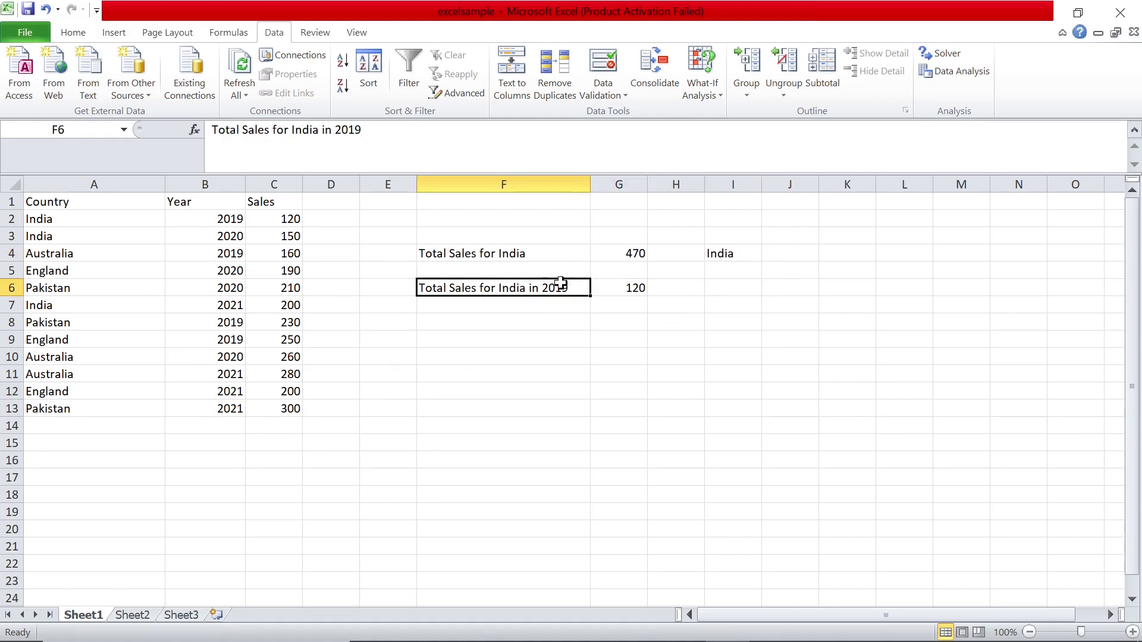
click(635, 288)
click(72, 218)
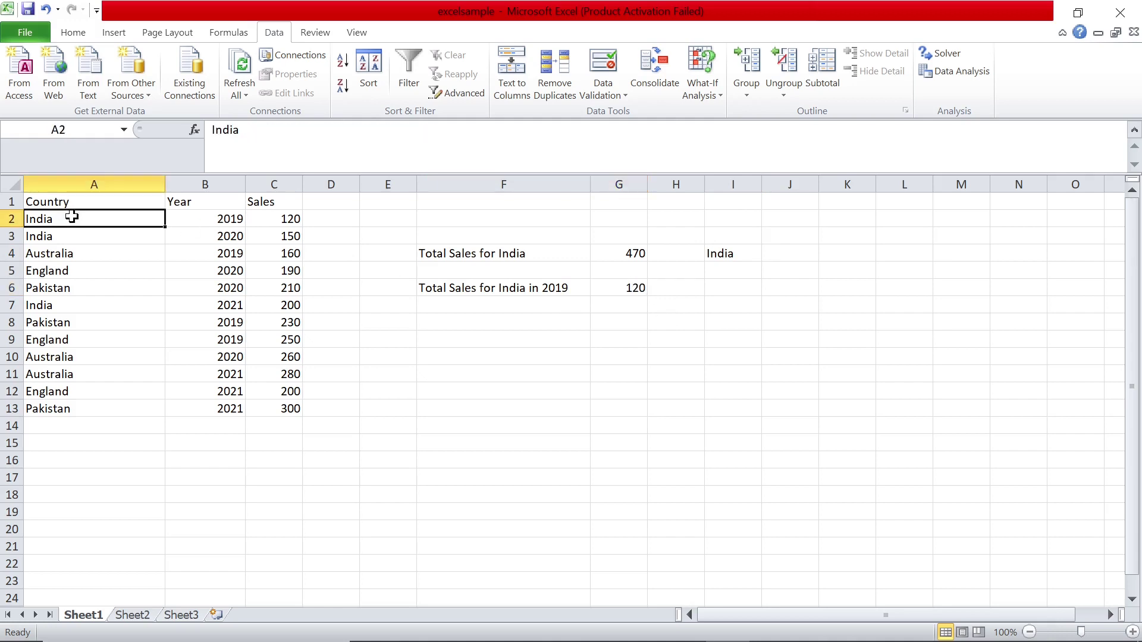
click(209, 218)
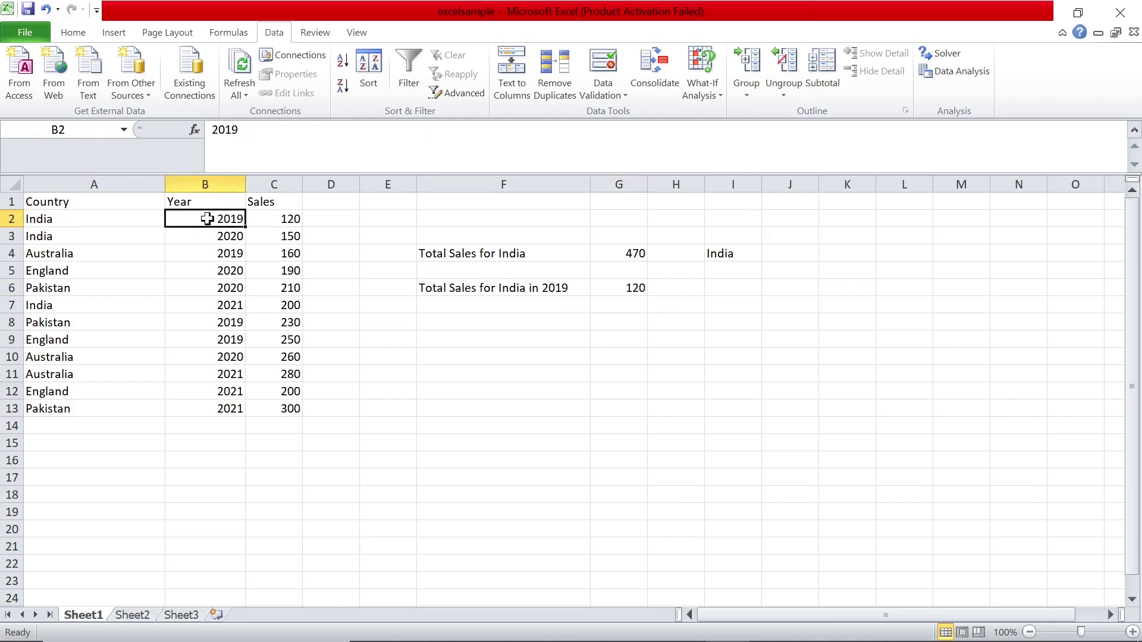
click(274, 216)
click(638, 285)
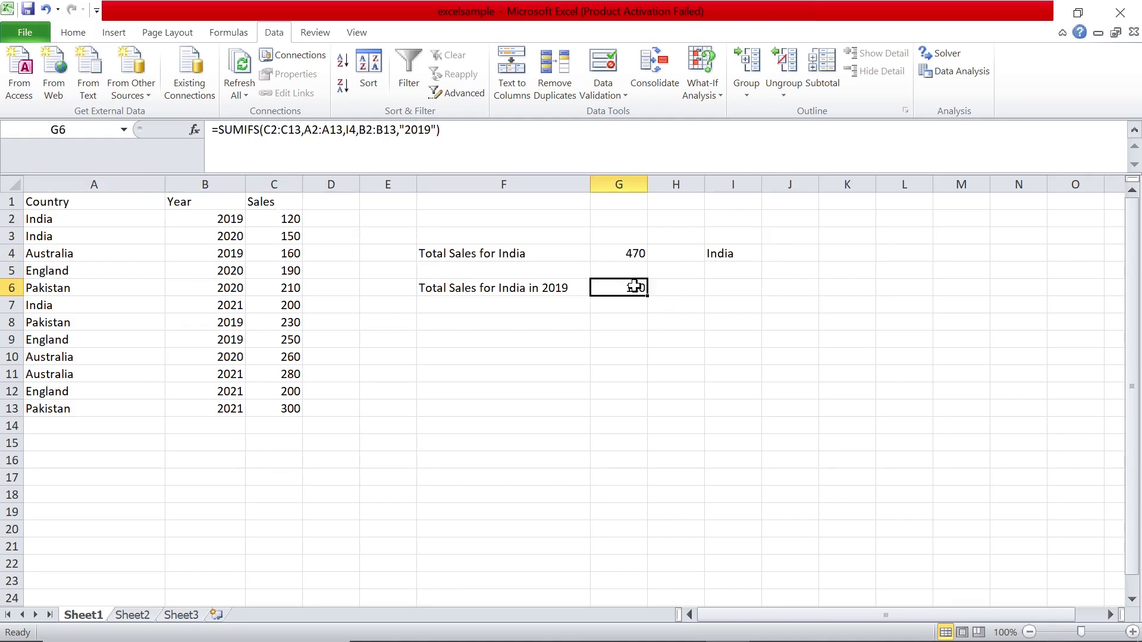
Switch the country in I4 to England using its validation list
click(749, 253)
click(766, 254)
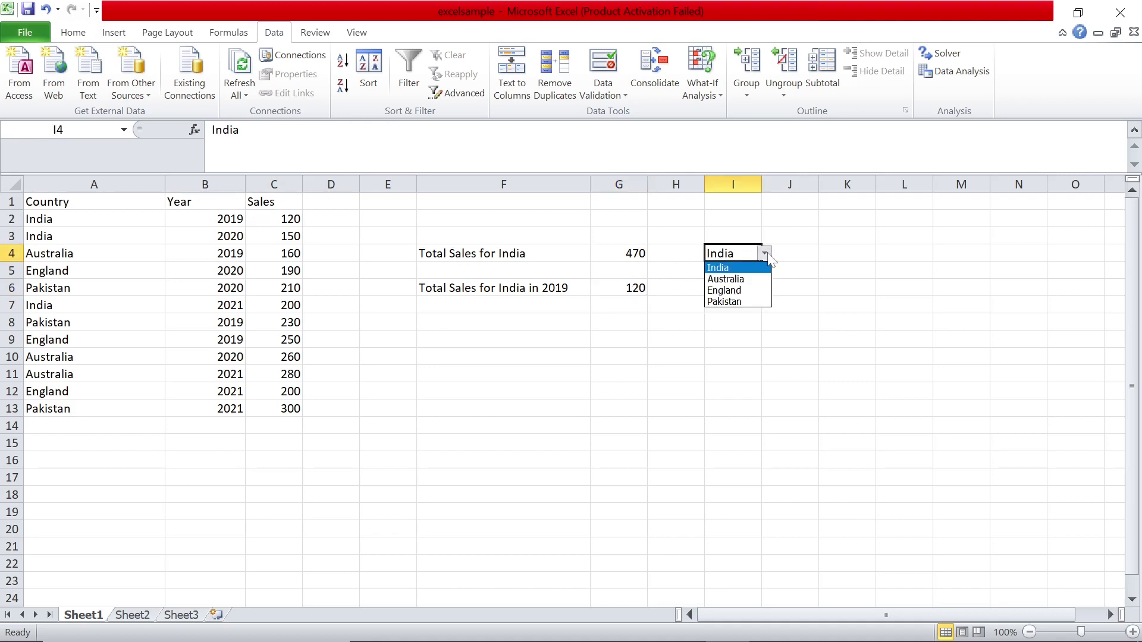
click(748, 288)
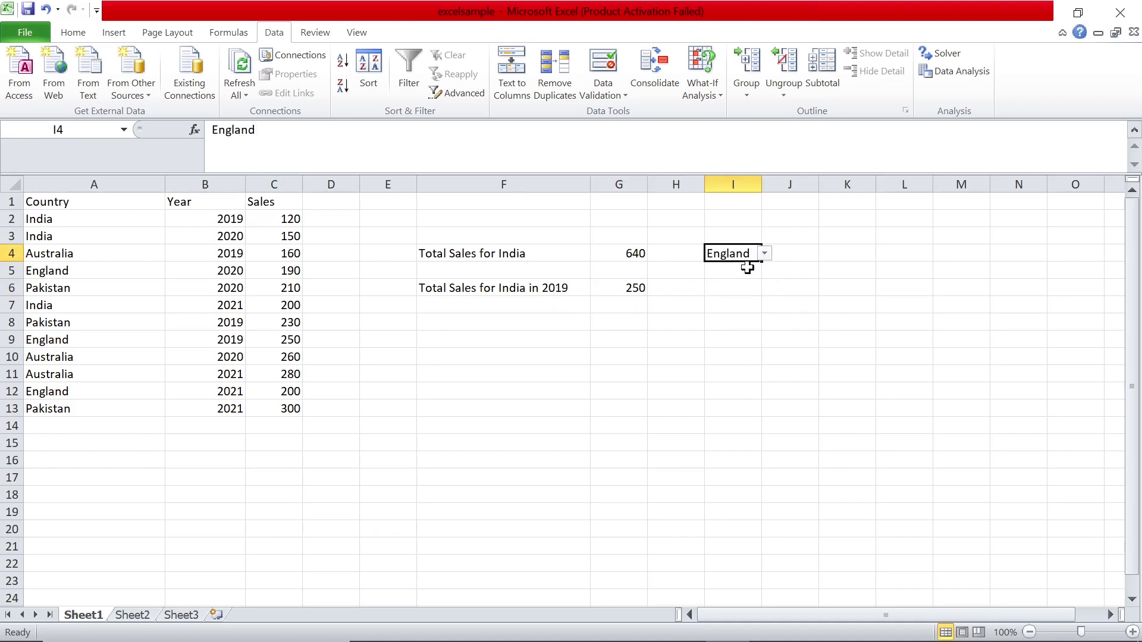
Check the G6 total against England's 2019 record in A9:C9, and review the country choices in I4
click(634, 288)
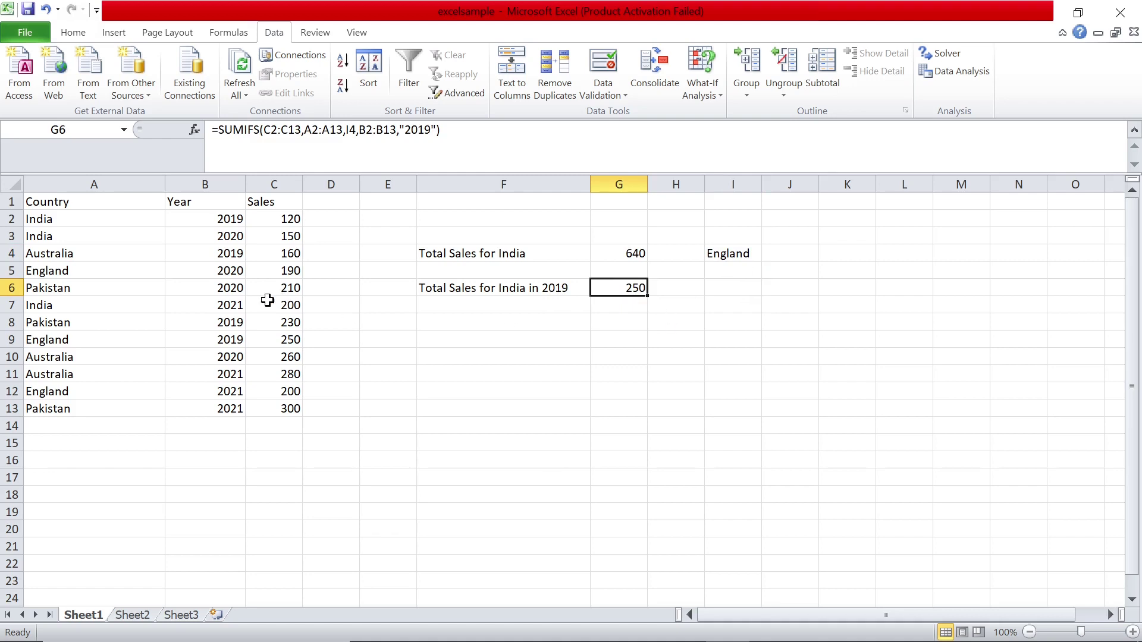
drag(50, 271, 143, 282)
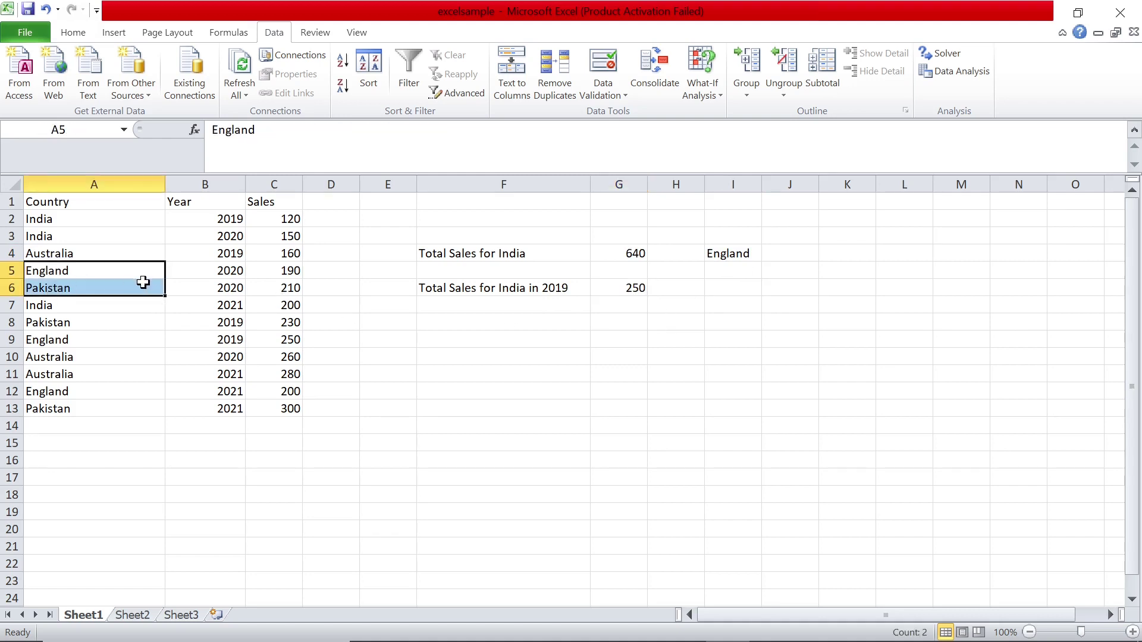
drag(113, 341, 288, 341)
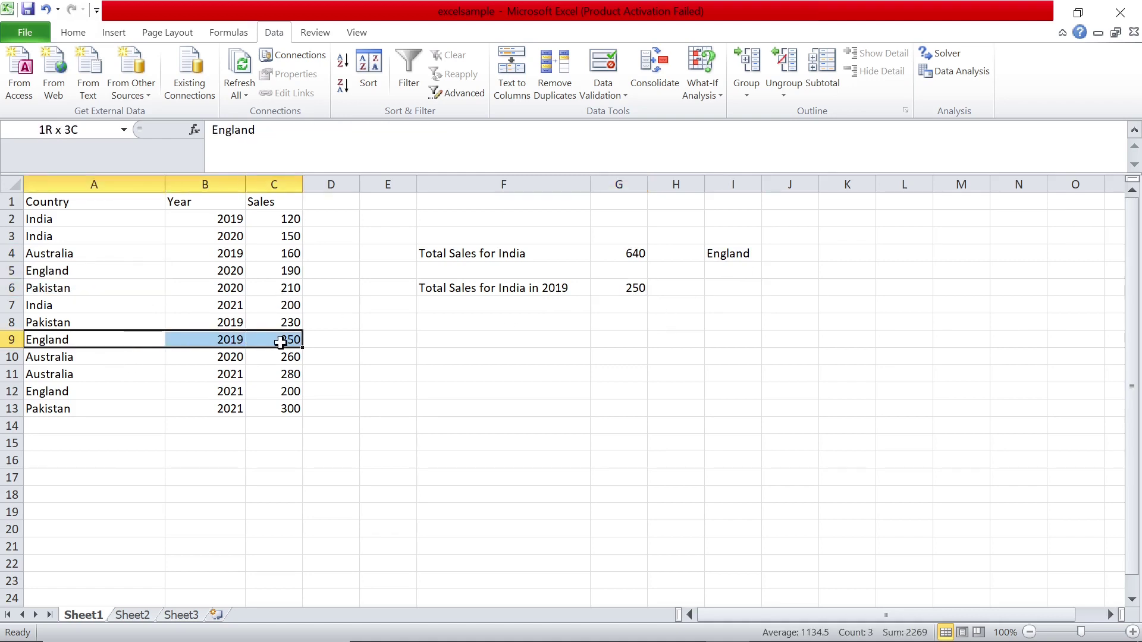
click(288, 340)
click(637, 289)
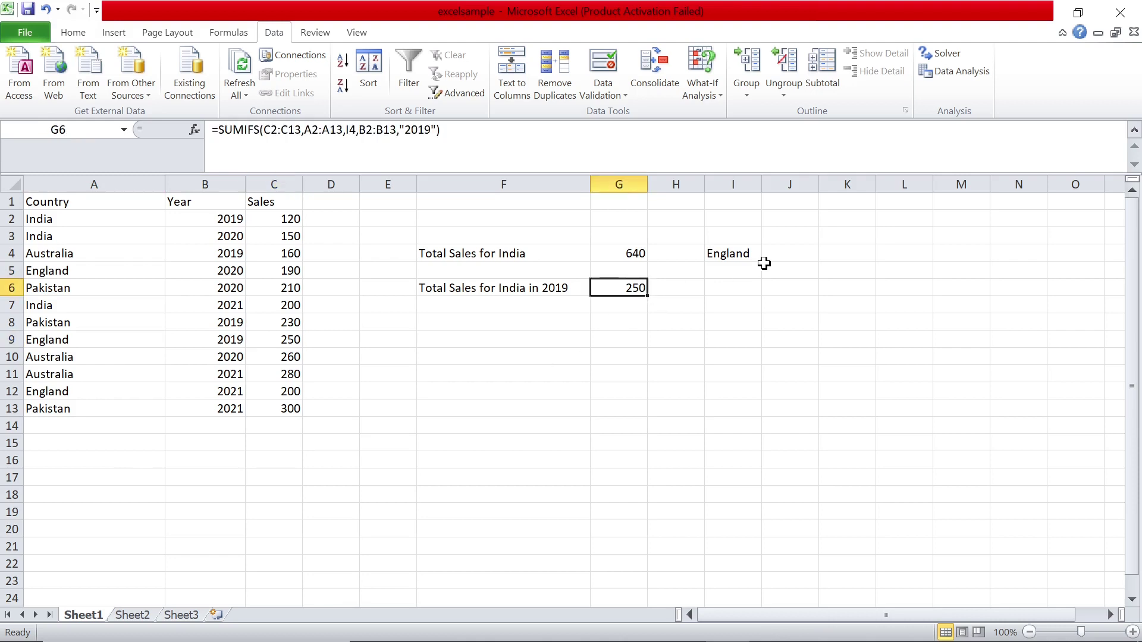
click(717, 290)
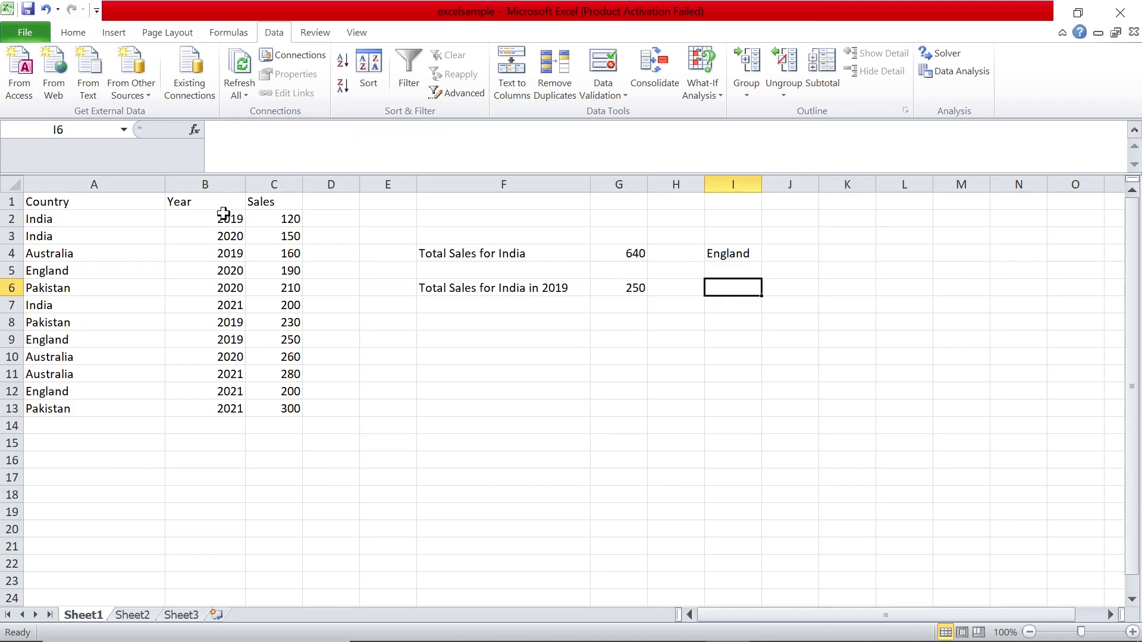
click(751, 253)
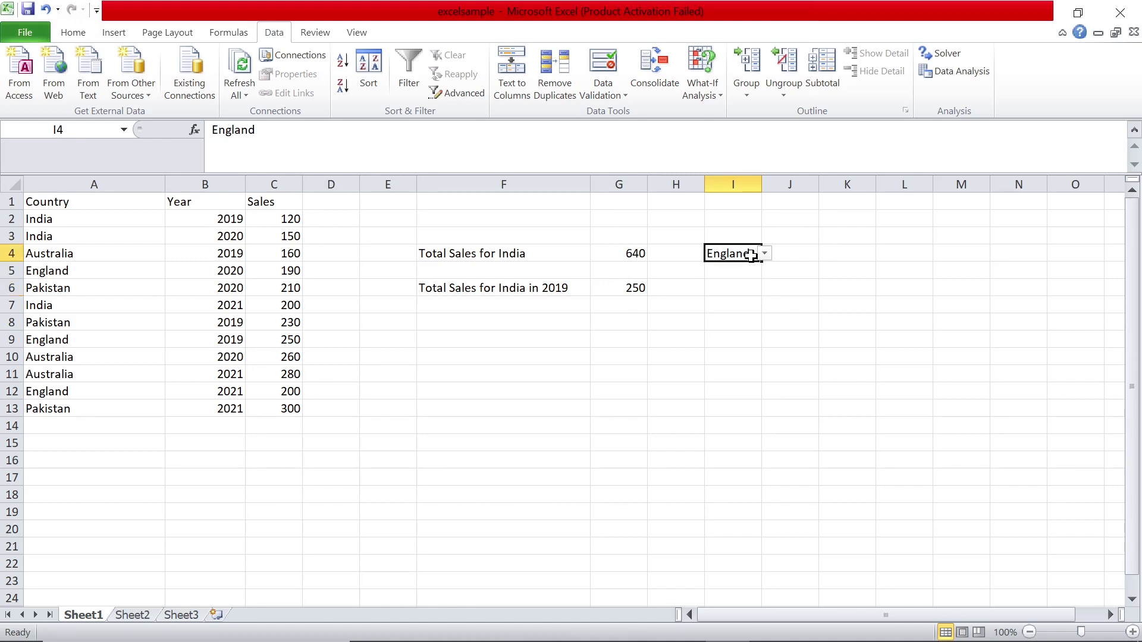
click(765, 253)
key(Escape)
Copy the Year column B1:B13 and paste it into A1 of a new worksheet
drag(224, 202, 225, 413)
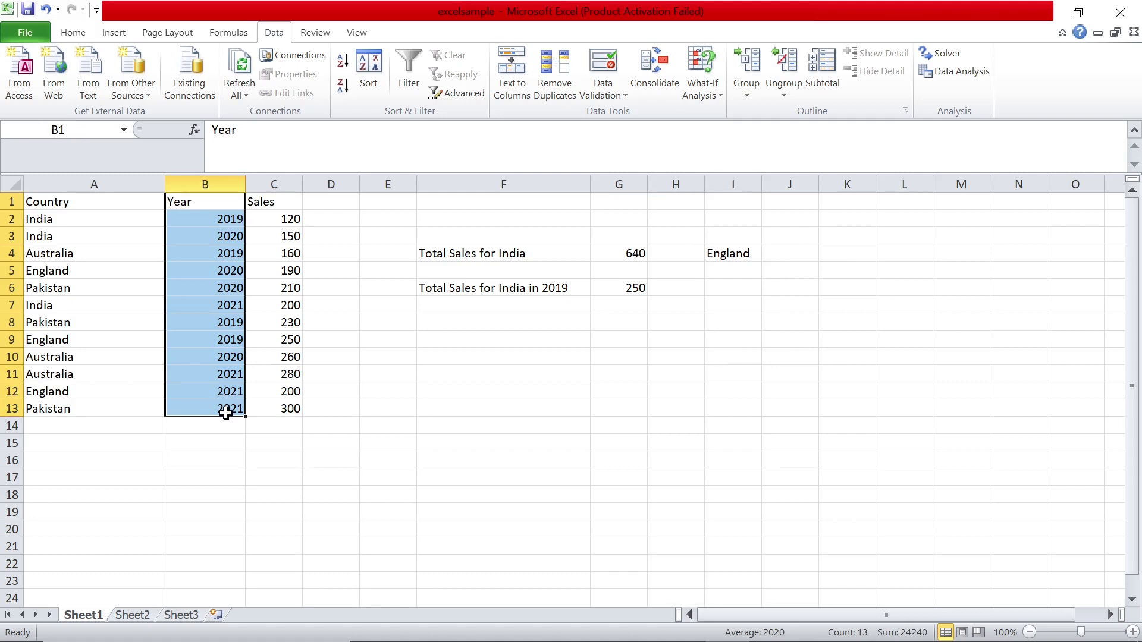
key(ctrl+c)
click(215, 615)
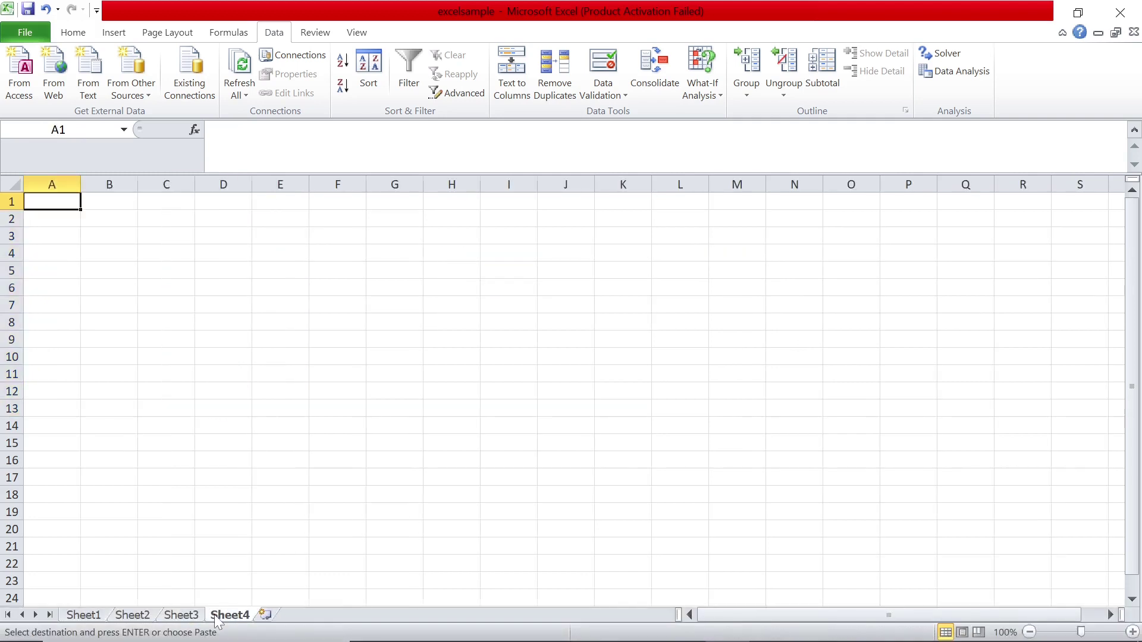
key(ctrl+v)
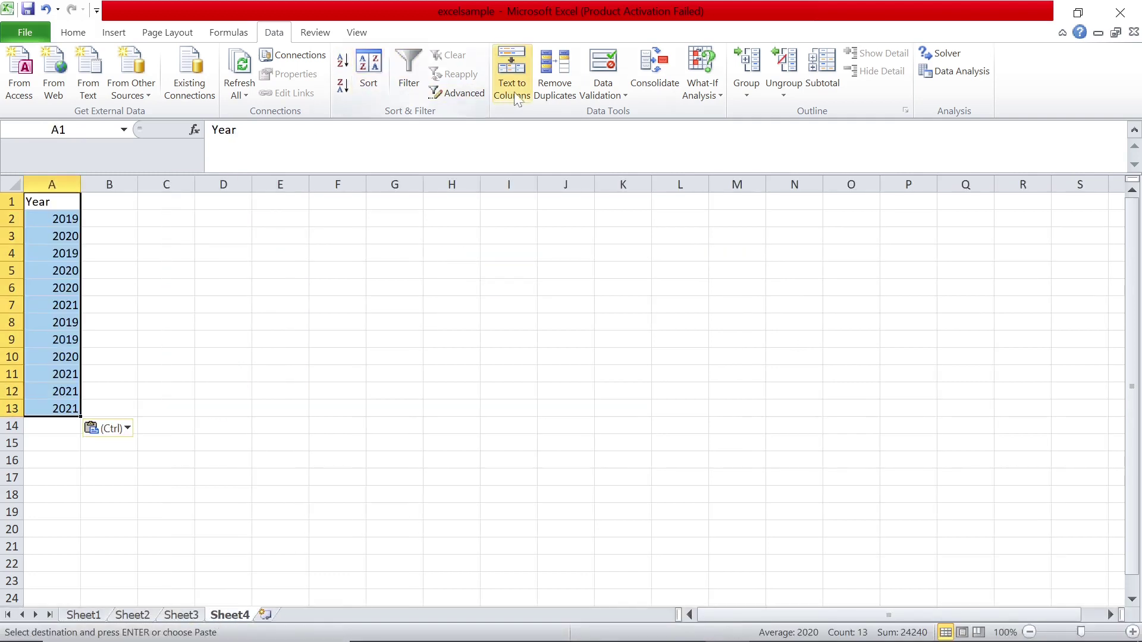
Remove the duplicate years from the pasted Year column on Sheet4
click(545, 95)
click(797, 409)
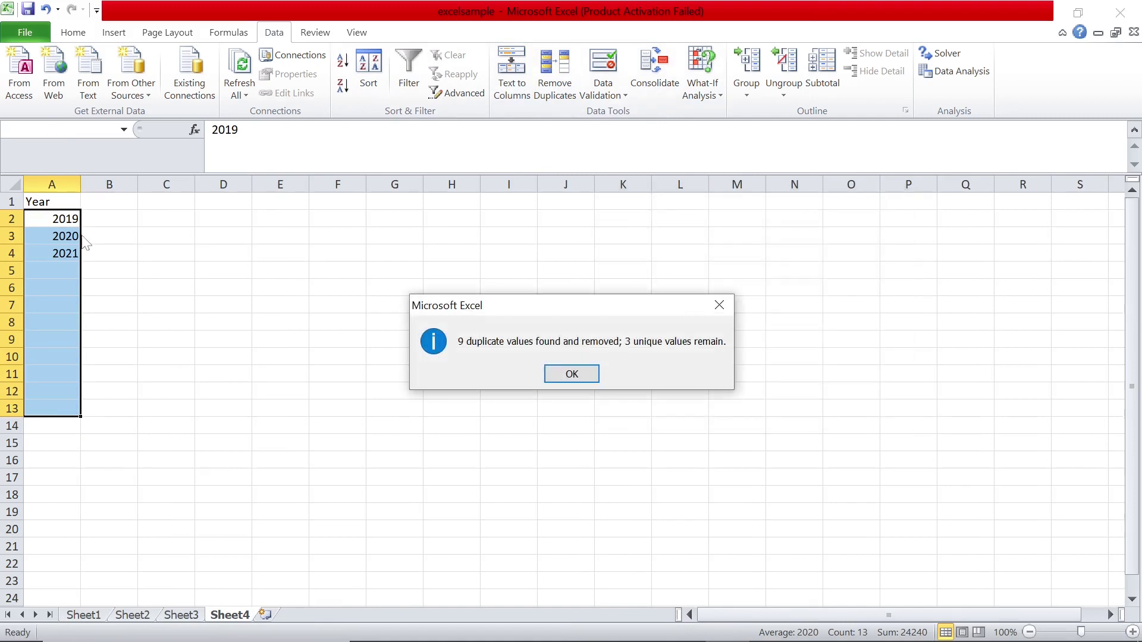
click(573, 373)
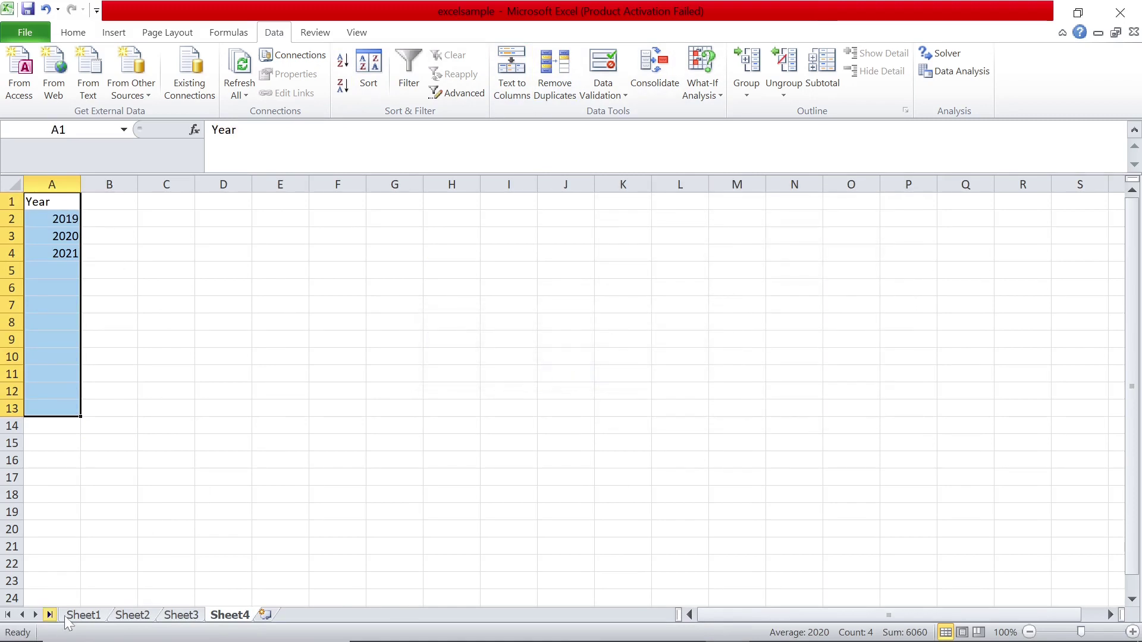
Start a data validation rule for cell I6 on Sheet1 that allows a List
click(84, 616)
click(747, 287)
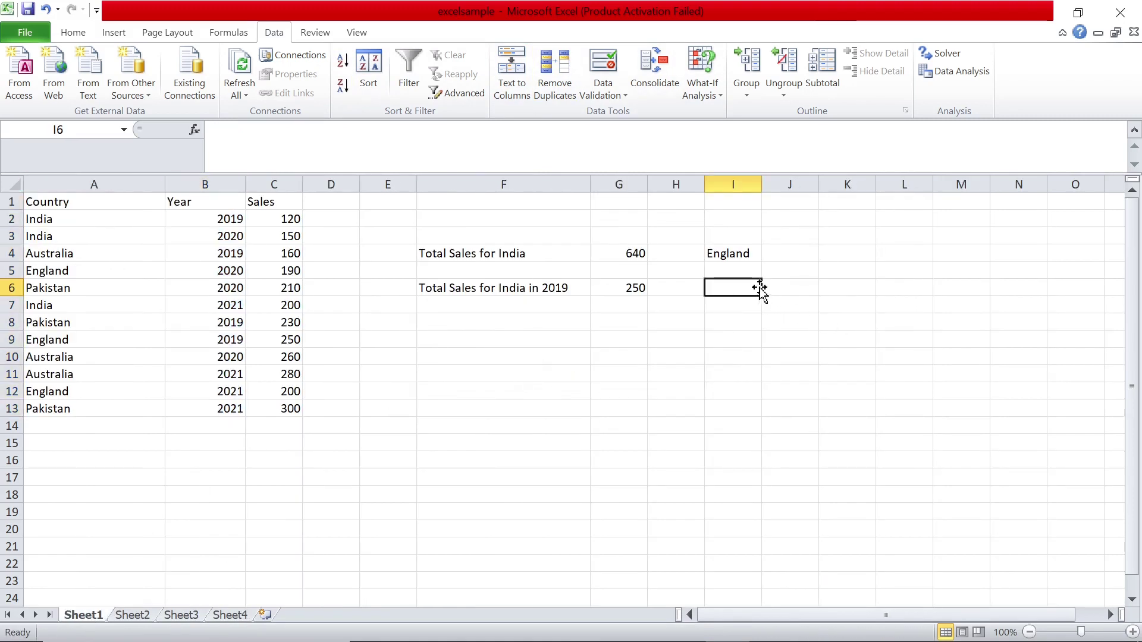
click(603, 95)
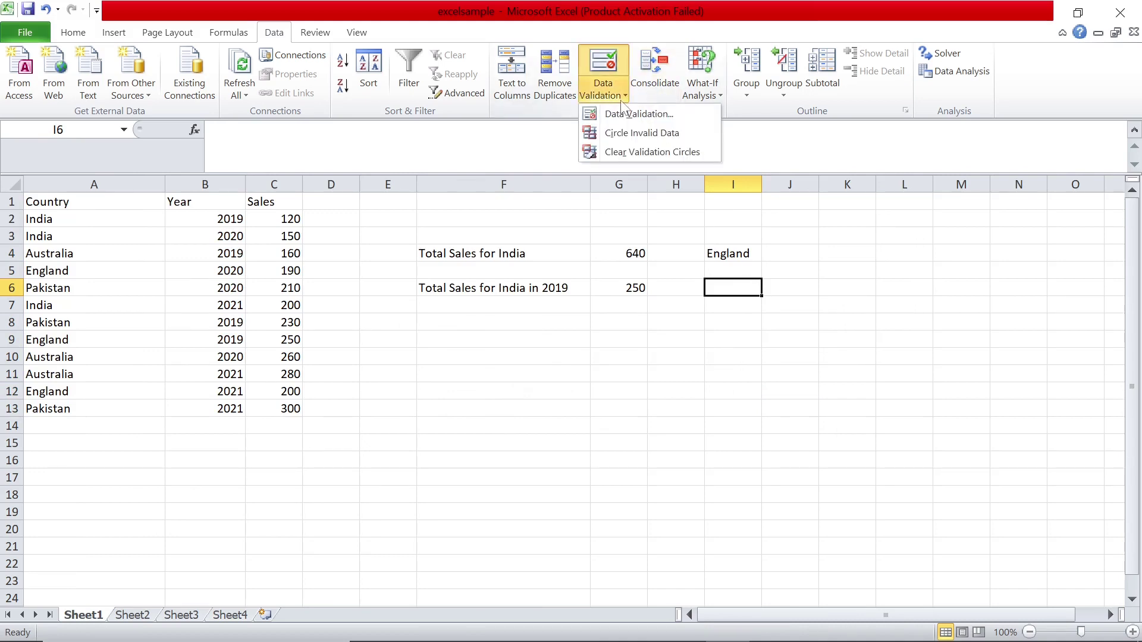
click(621, 113)
click(717, 259)
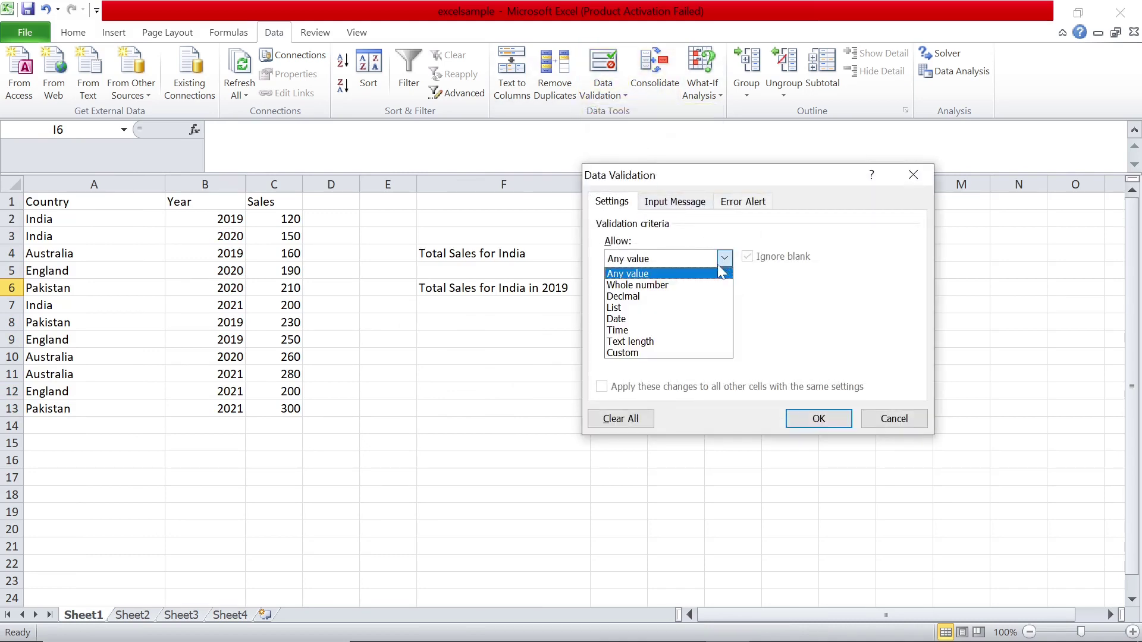
click(678, 304)
Use Sheet4 cells A2:A4 as the validation list source, apply the rule, and choose 2019 in I6
click(820, 329)
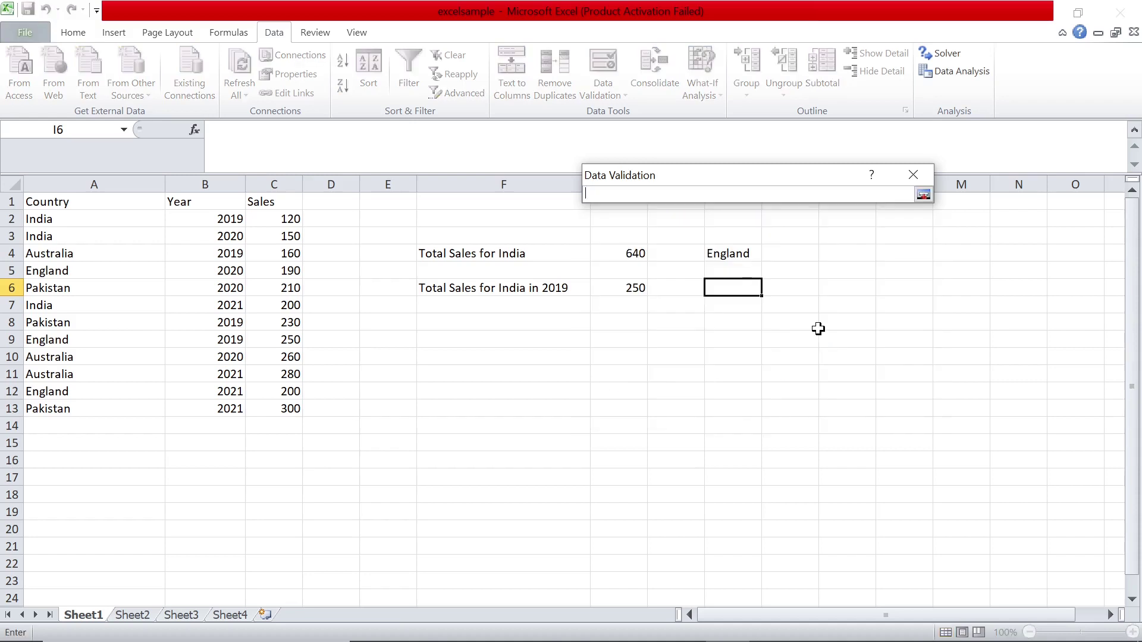
click(231, 614)
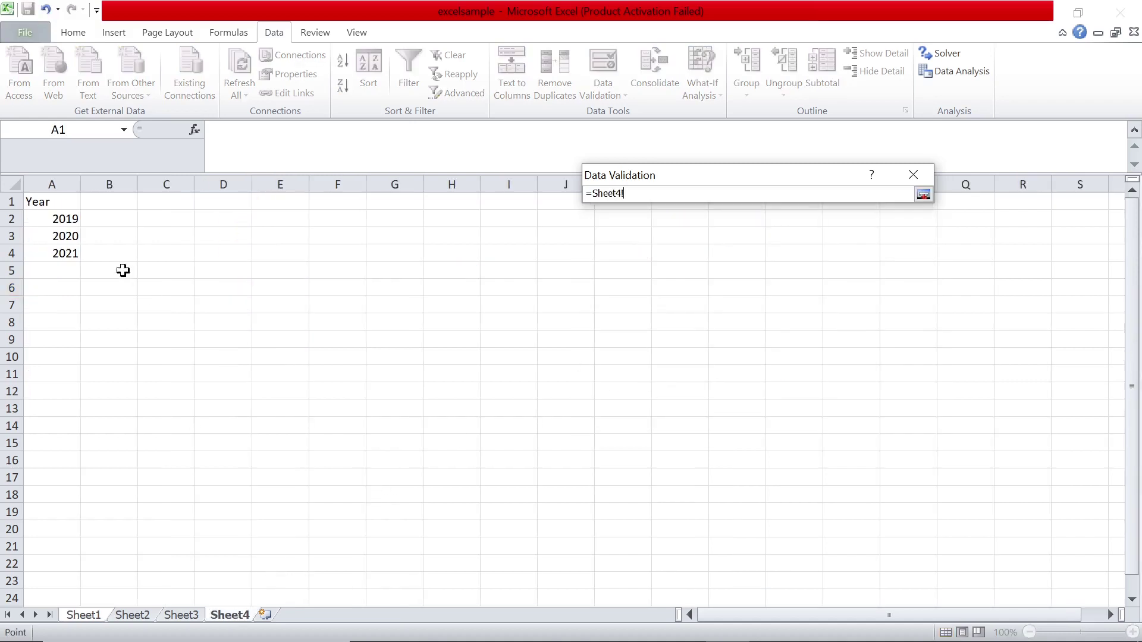
drag(64, 219, 67, 241)
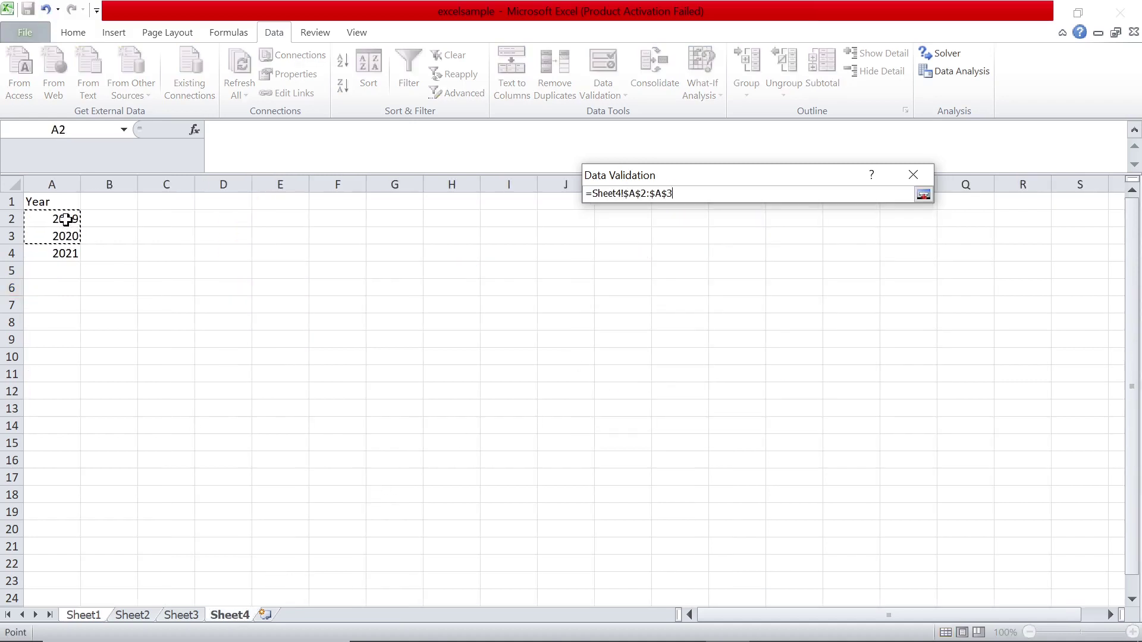
click(67, 250)
drag(66, 219, 69, 252)
click(924, 198)
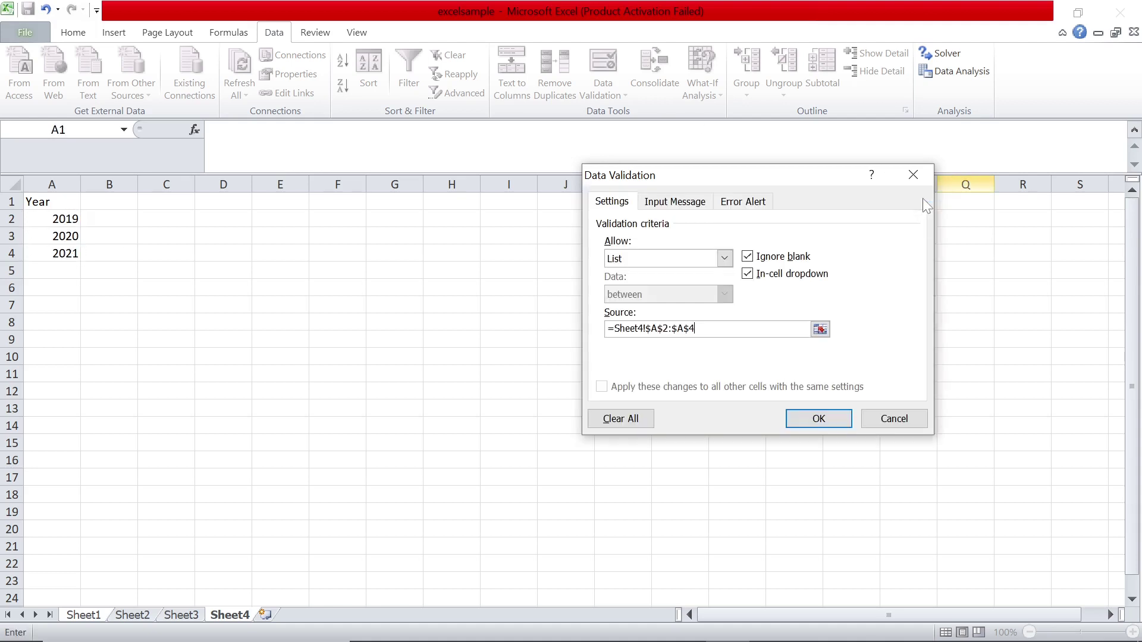
click(808, 419)
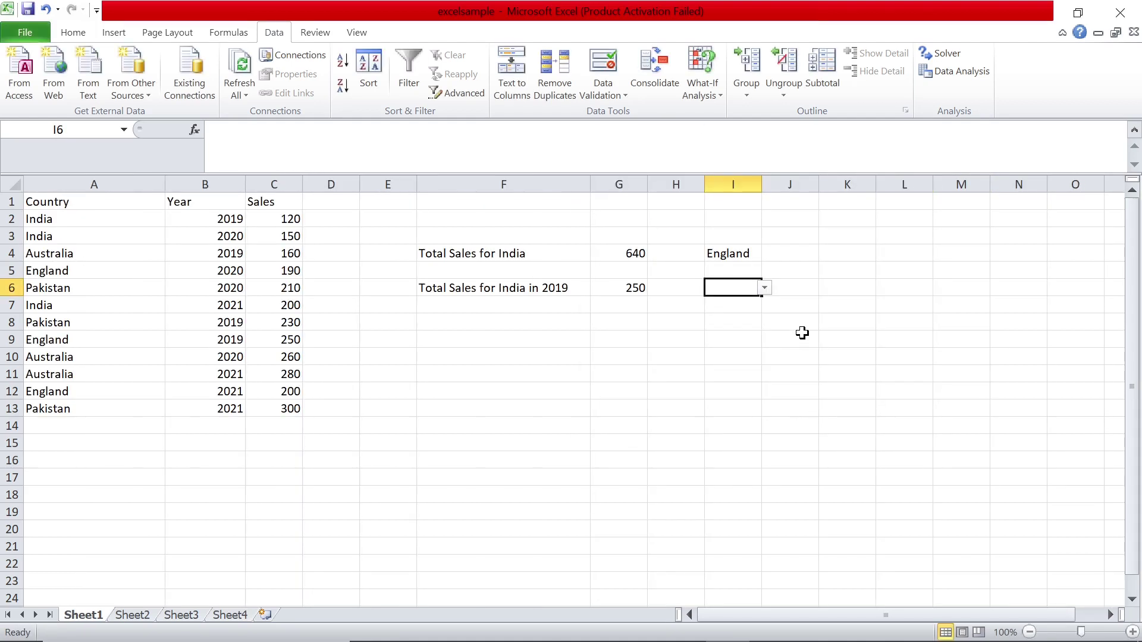
click(764, 288)
click(740, 301)
Replace the fixed "2019" criterion in the SUMIFS formula in G6 with a reference to I6
click(633, 284)
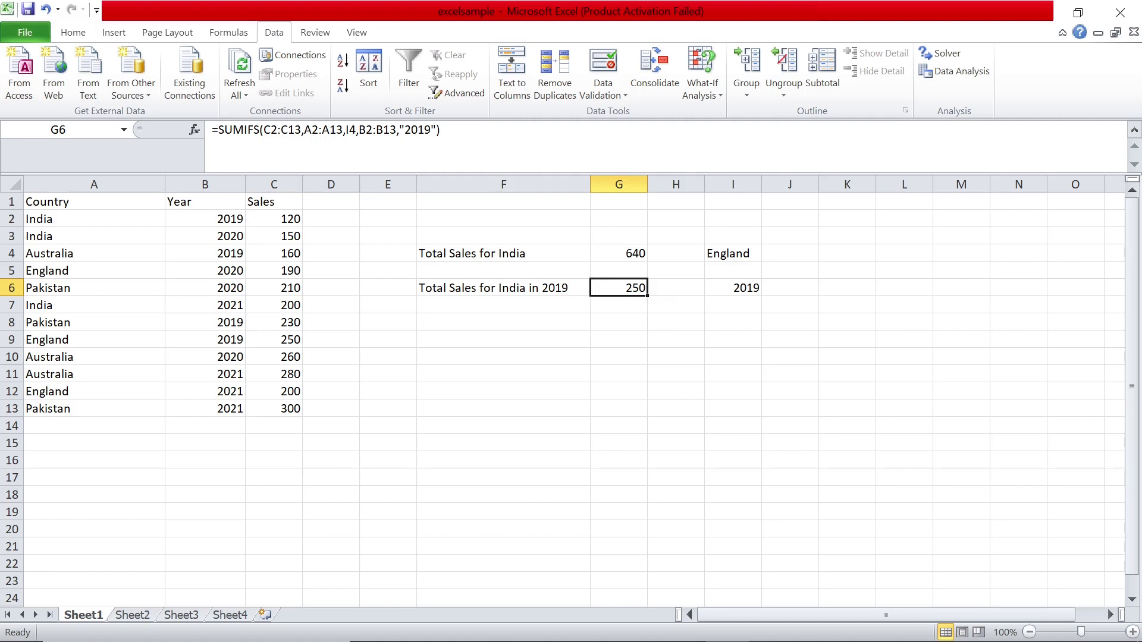
key(F2)
key(Left)
key(BackSpace)
key(BackSpace)
key(BackSpace)
key(BackSpace)
key(BackSpace)
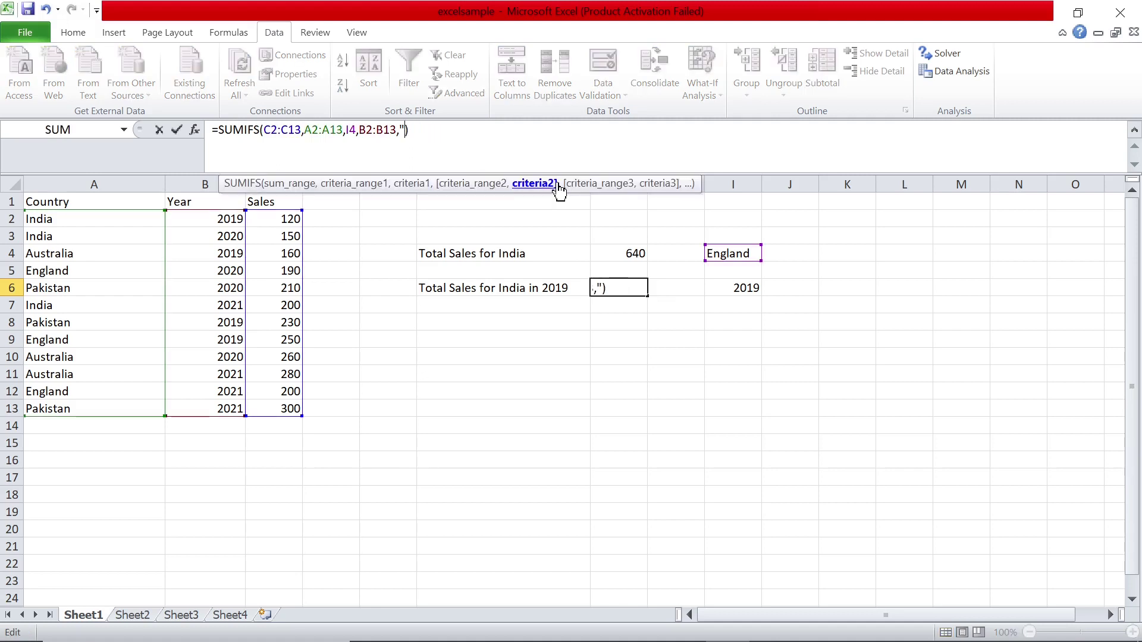
key(BackSpace)
text(I6)
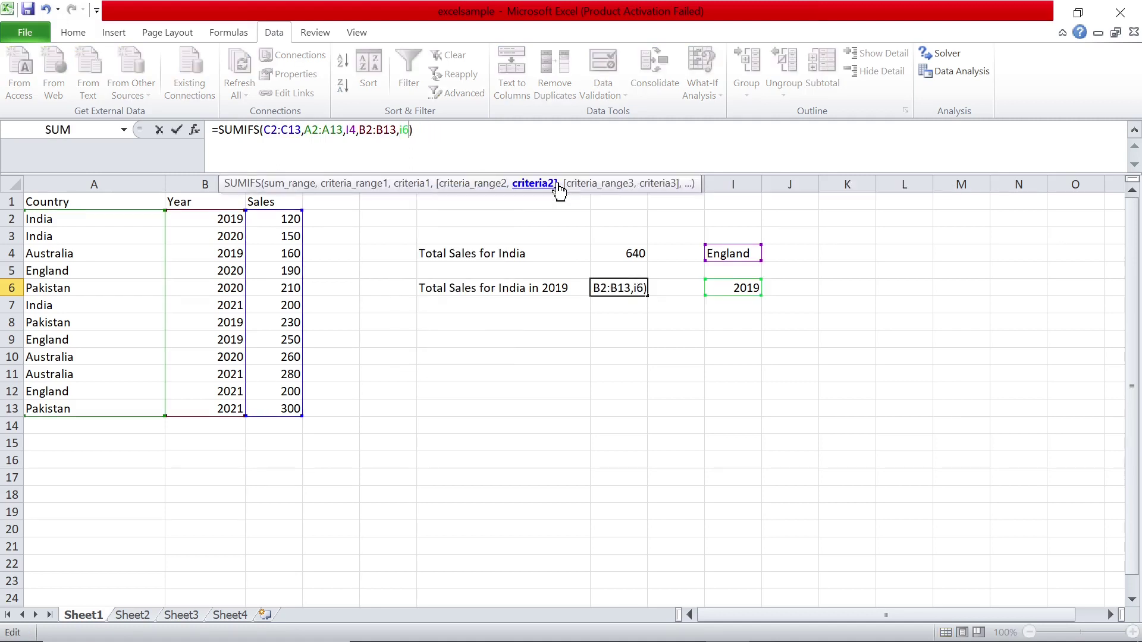
key(Return)
key(Up)
key(Right)
key(Right)
key(Left)
key(Left)
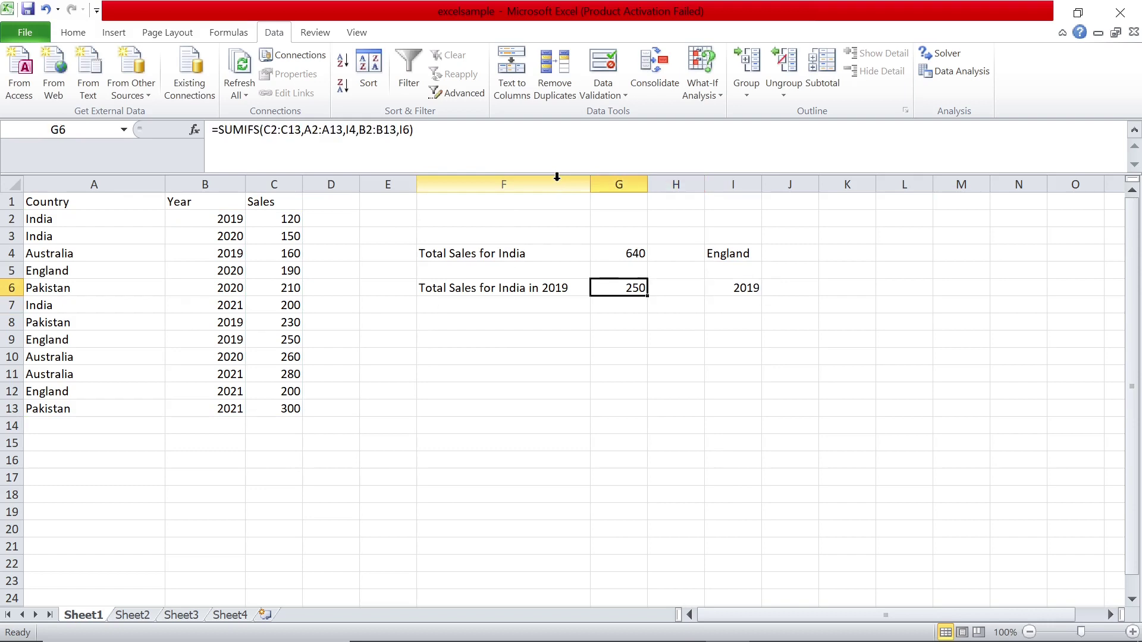
Choose 2020 in I6 and India in I4 from their validation lists, and check the total in G6
click(747, 287)
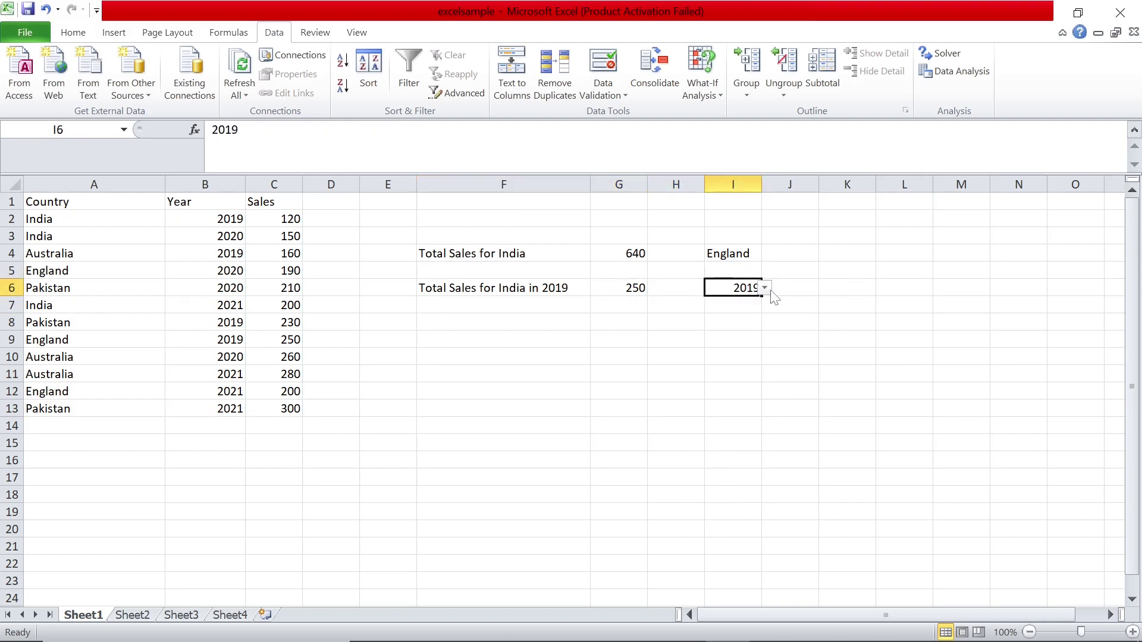
click(765, 288)
click(749, 316)
click(753, 255)
click(765, 254)
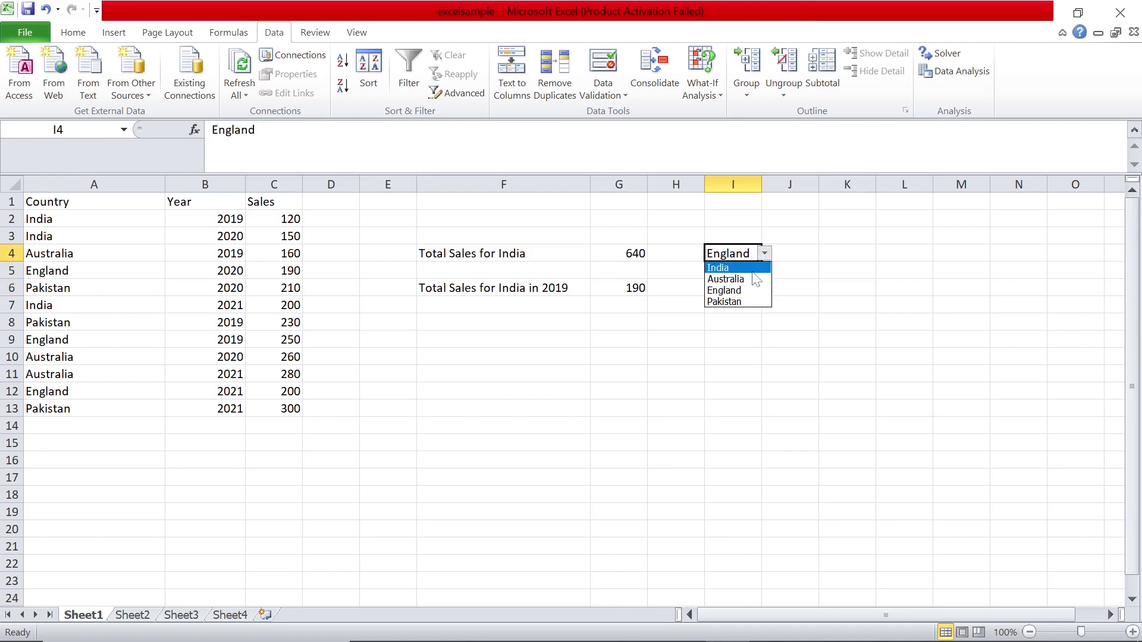
click(753, 268)
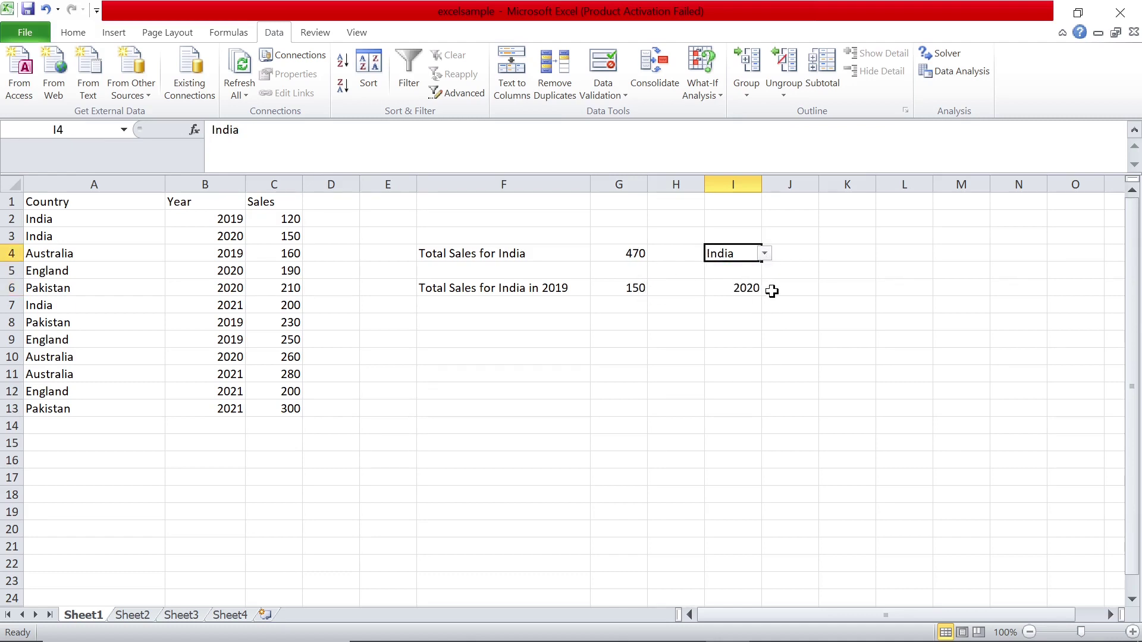
click(644, 288)
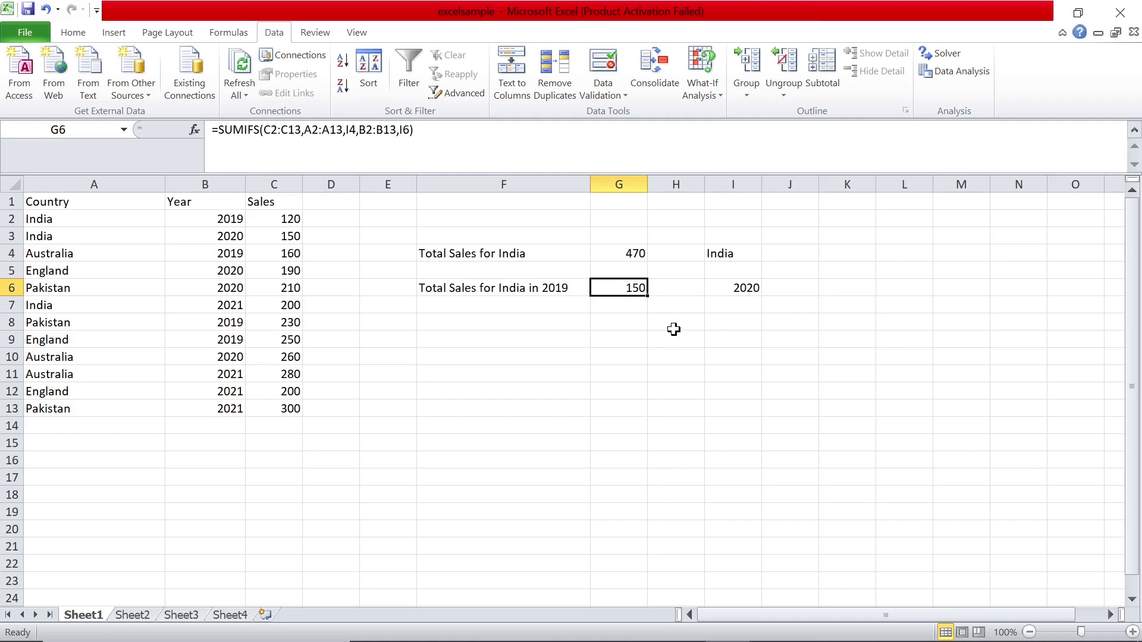
Clear the "Total Sales for India in 2019" label from cell F6
click(507, 288)
key(BackSpace)
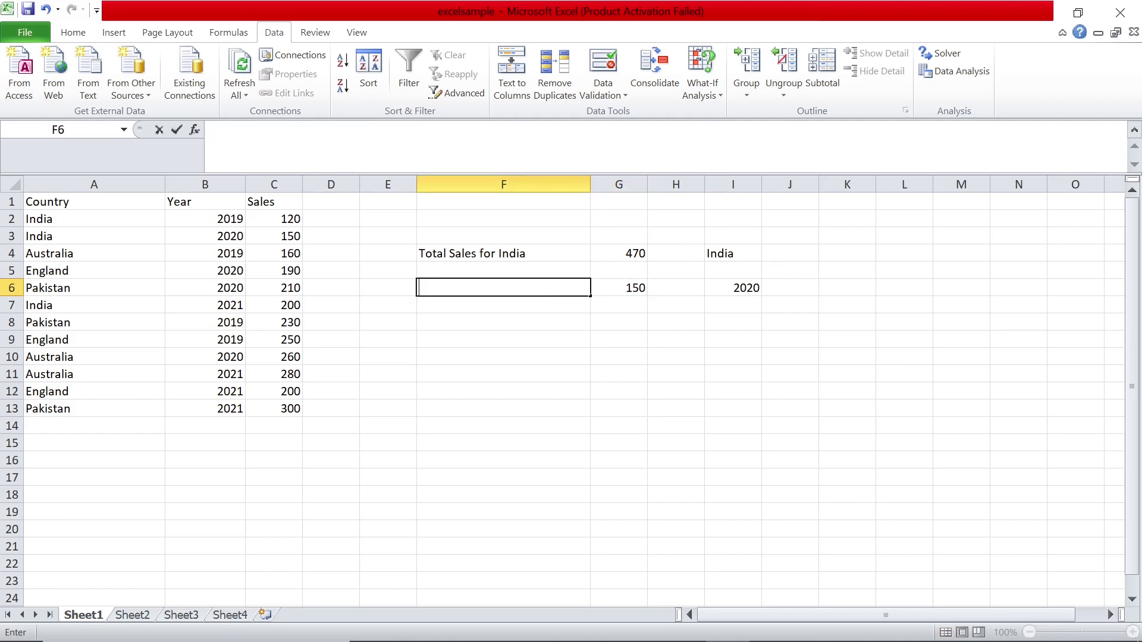
key(Return)
key(Up)
key(Right)
Choose Australia in I4 and 2021 in I6, and check the total in G6 against the matching data row
mouse_move(751, 253)
mouse_down()
mouse_move(760, 248)
mouse_move(745, 250)
mouse_up()
click(765, 254)
click(745, 281)
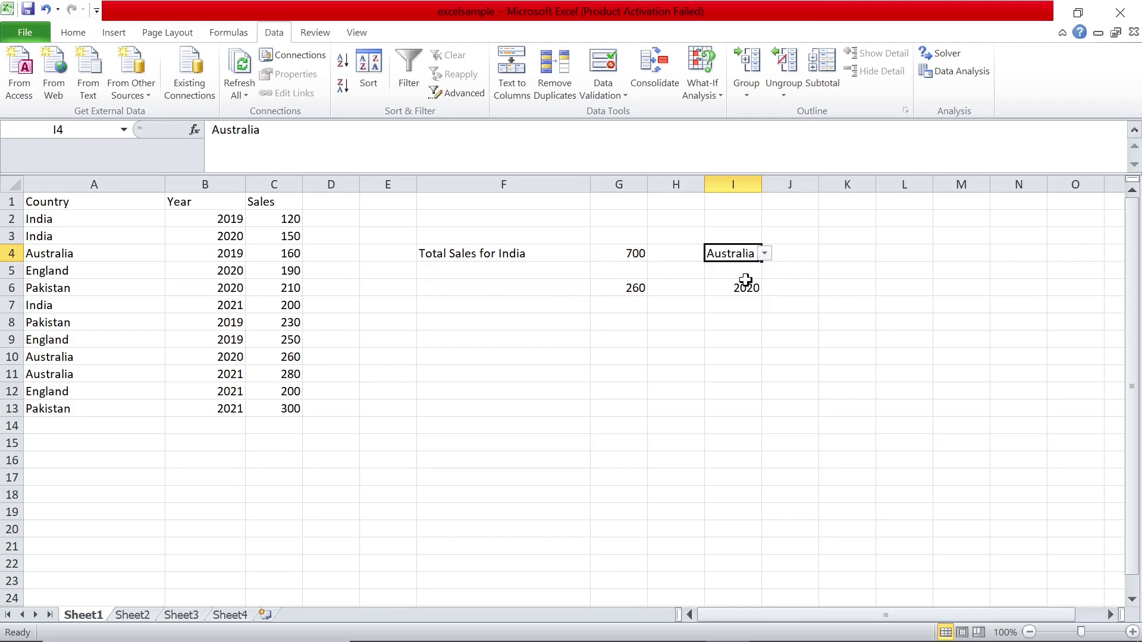
click(746, 288)
click(765, 288)
click(741, 325)
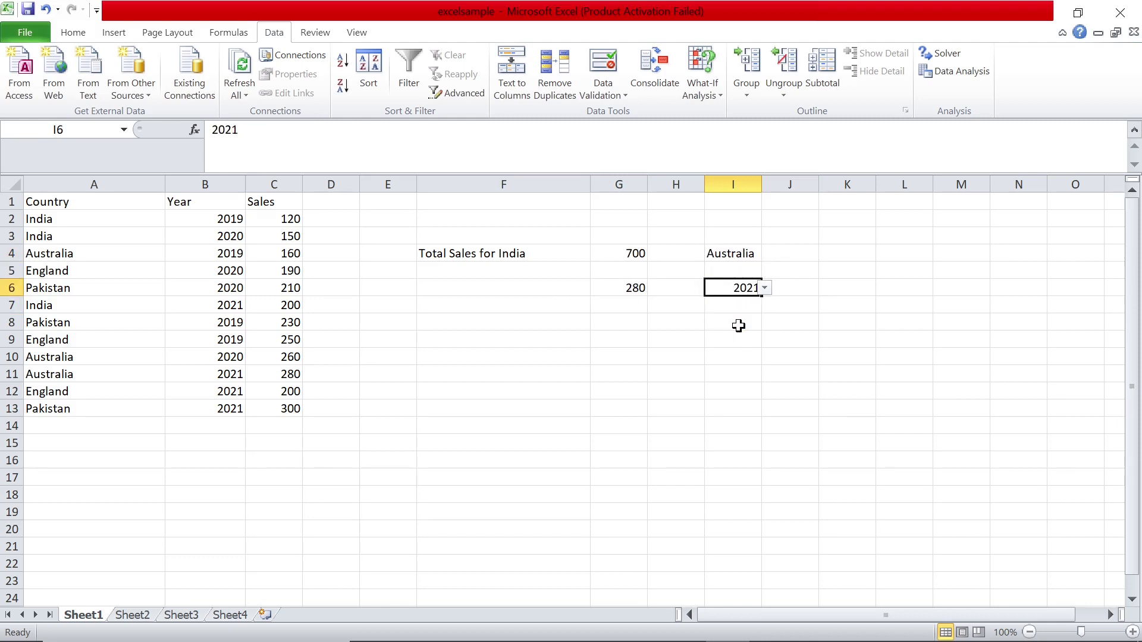
click(635, 288)
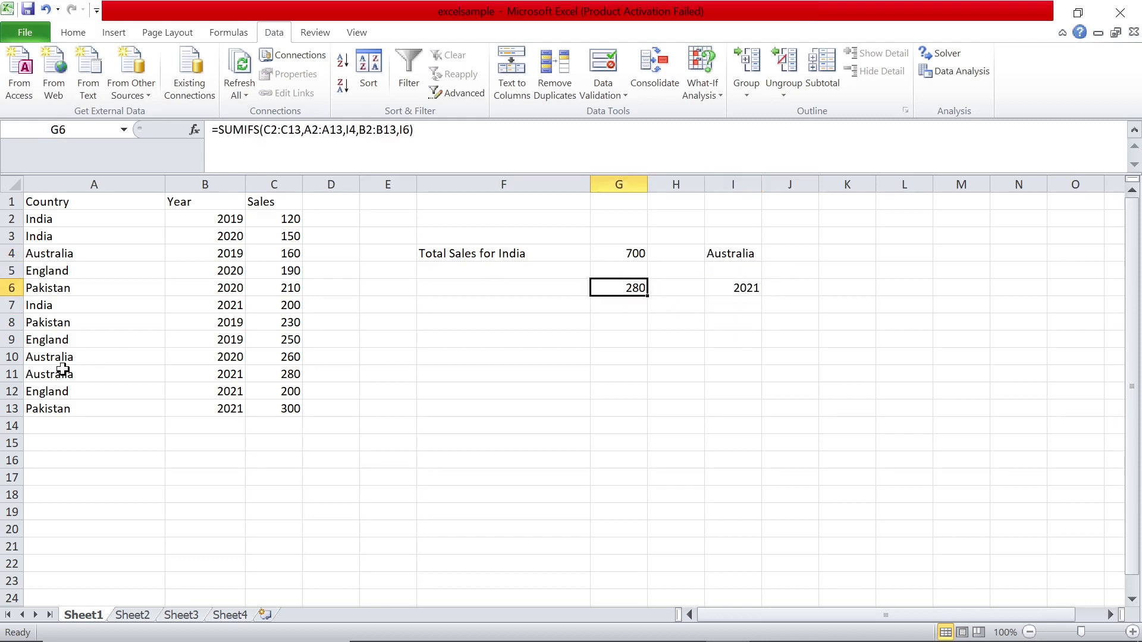
drag(61, 369, 299, 374)
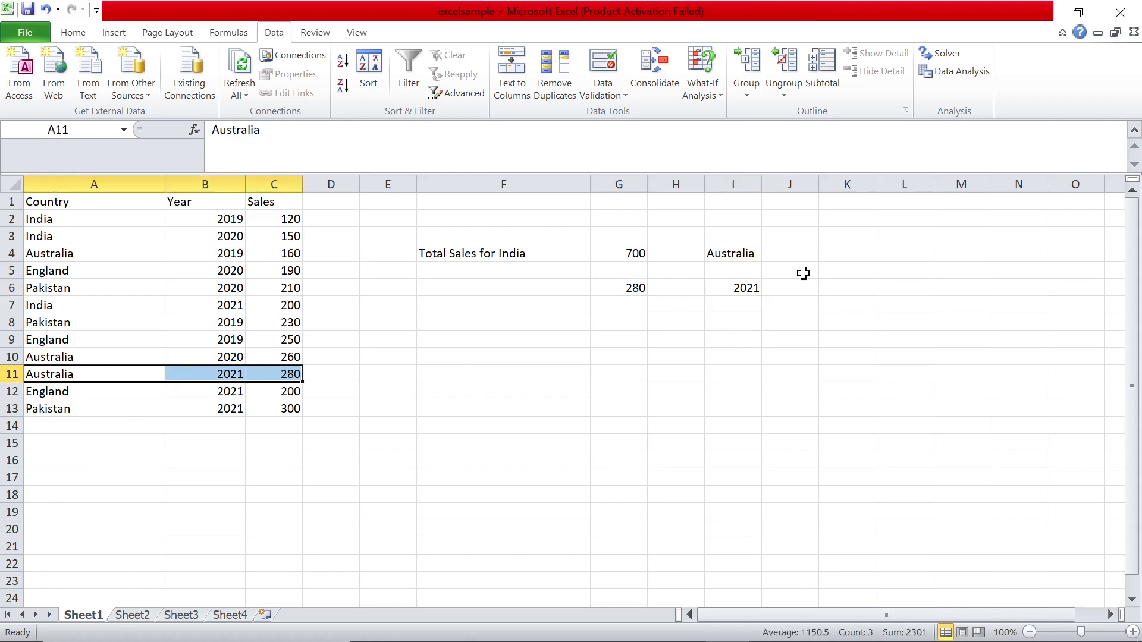
Choose India in I4 and 2020 in I6 from their validation lists, and check the SUMIFS total in G6
click(739, 252)
click(765, 254)
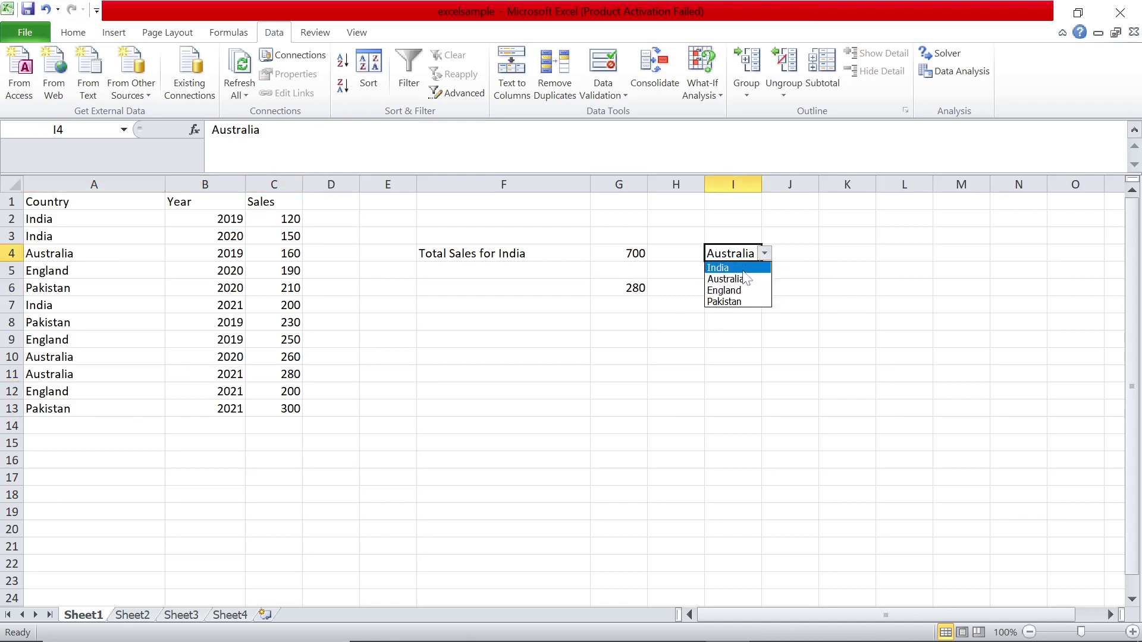
click(721, 268)
click(744, 288)
click(764, 288)
click(744, 313)
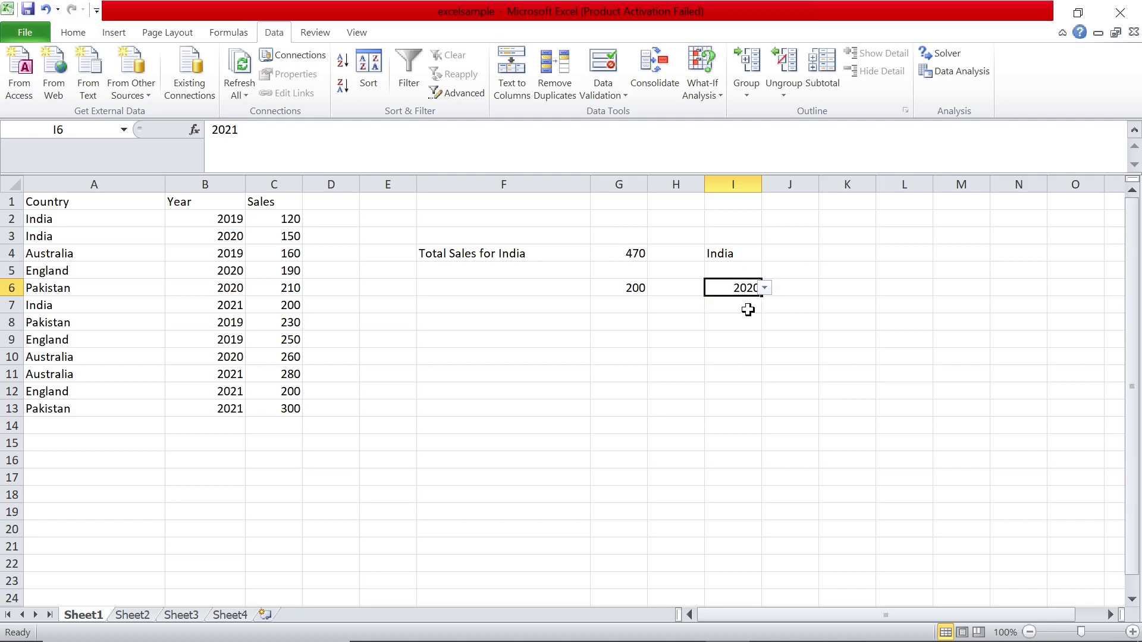
click(627, 302)
click(627, 288)
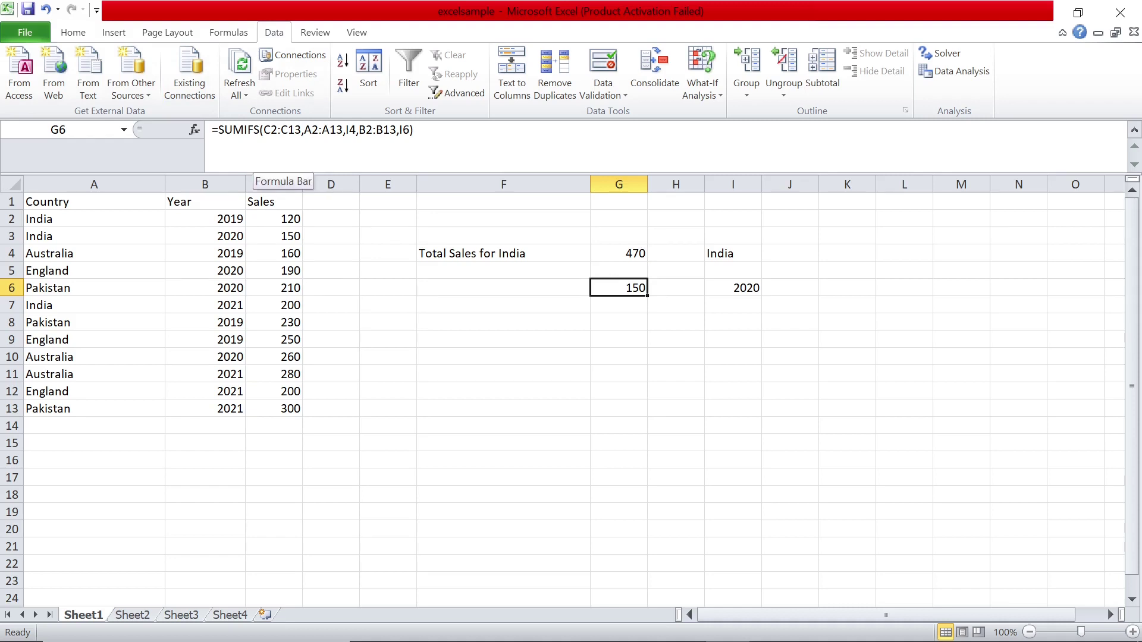
Widen column D and enter the header "Capital" in D1, beside the Sales column
click(400, 267)
drag(360, 185, 413, 185)
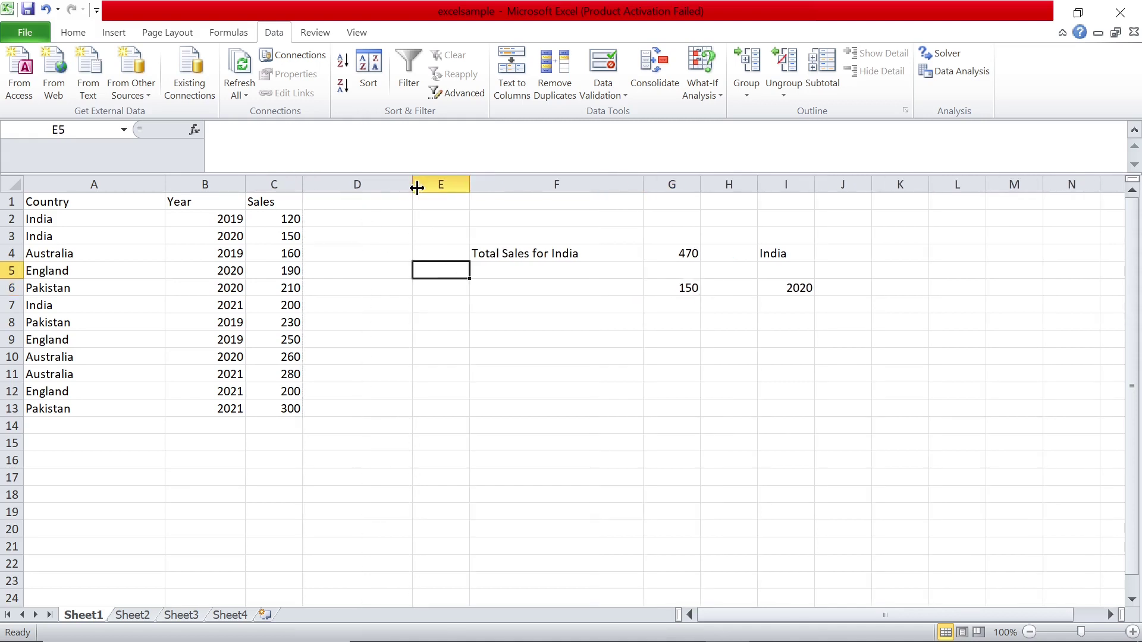
click(370, 201)
text(Capi)
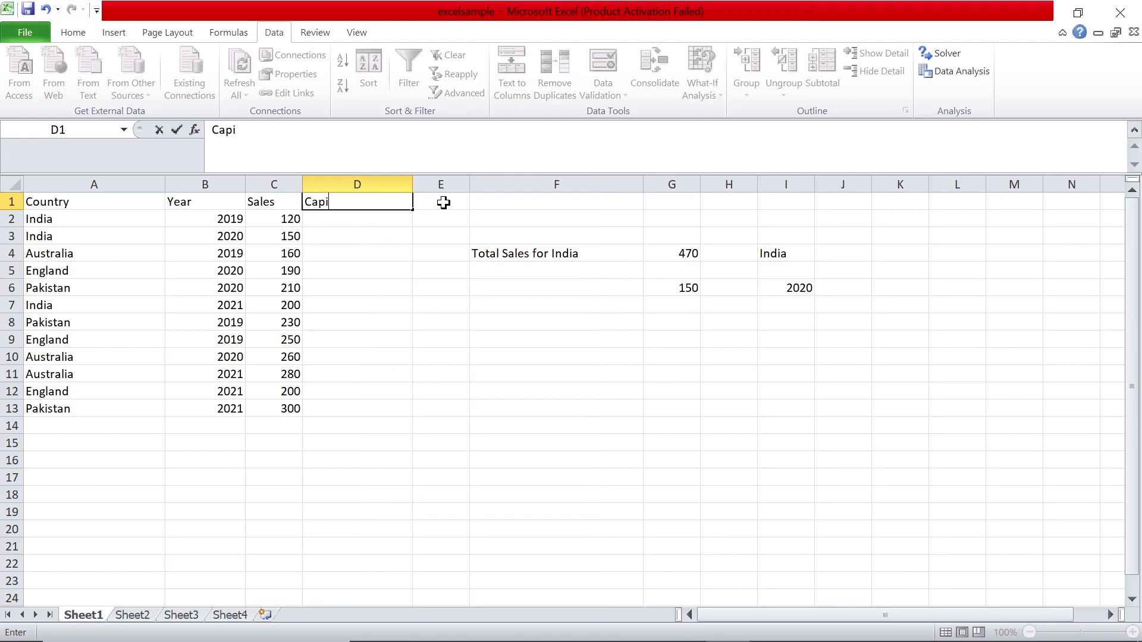
text(tal)
key(Return)
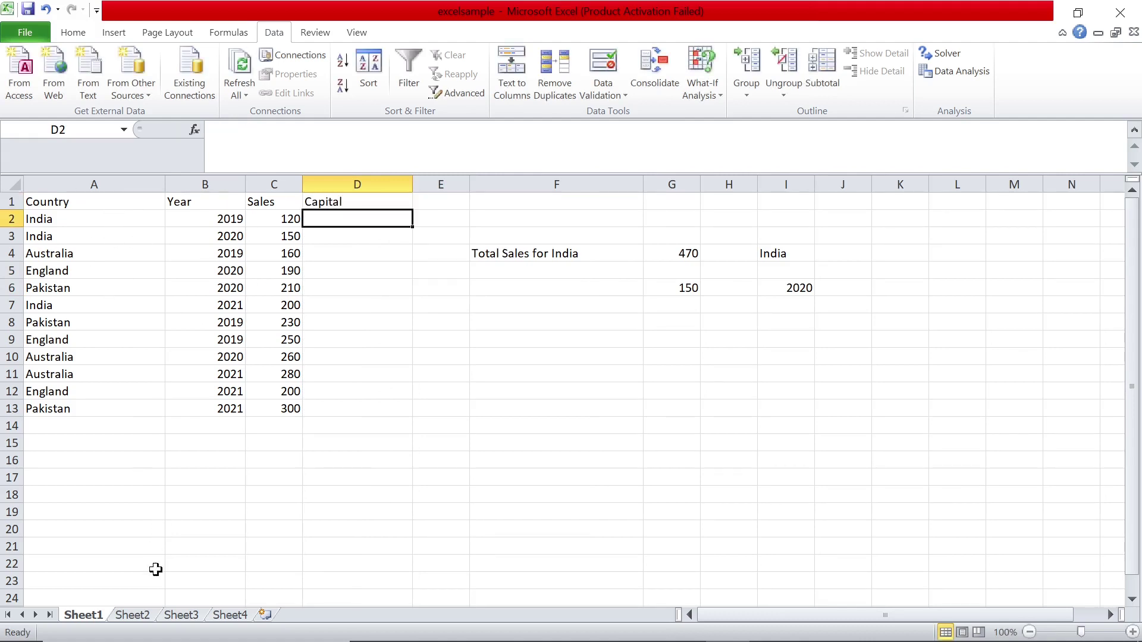
Review the country and capital table on Sheet2 and widen its column B to fit the capital names
click(133, 615)
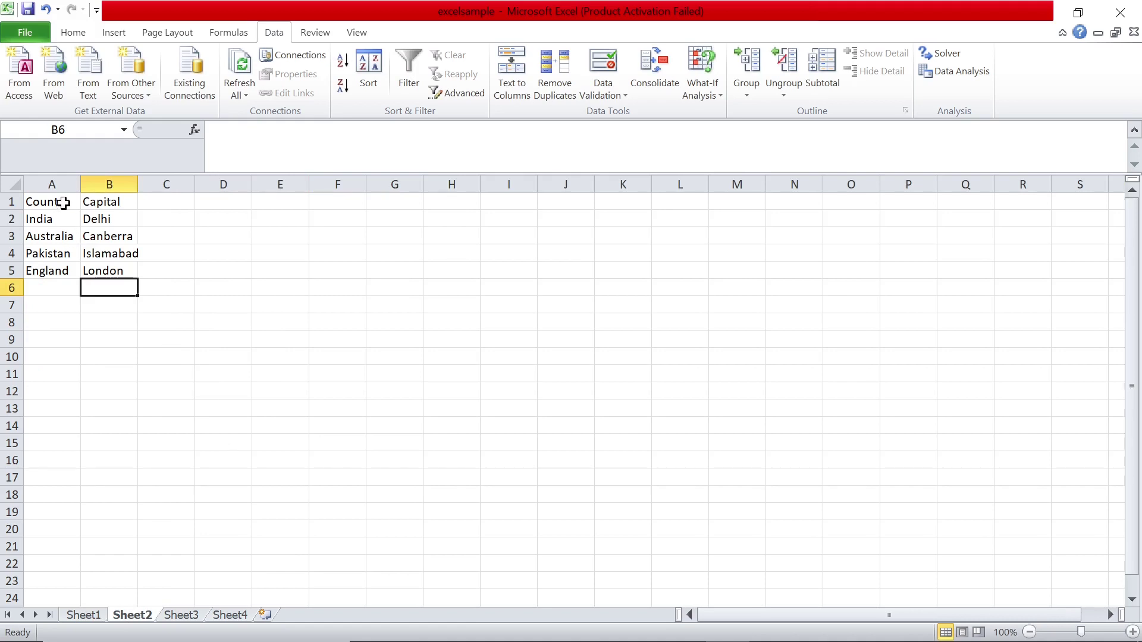
drag(64, 202, 112, 263)
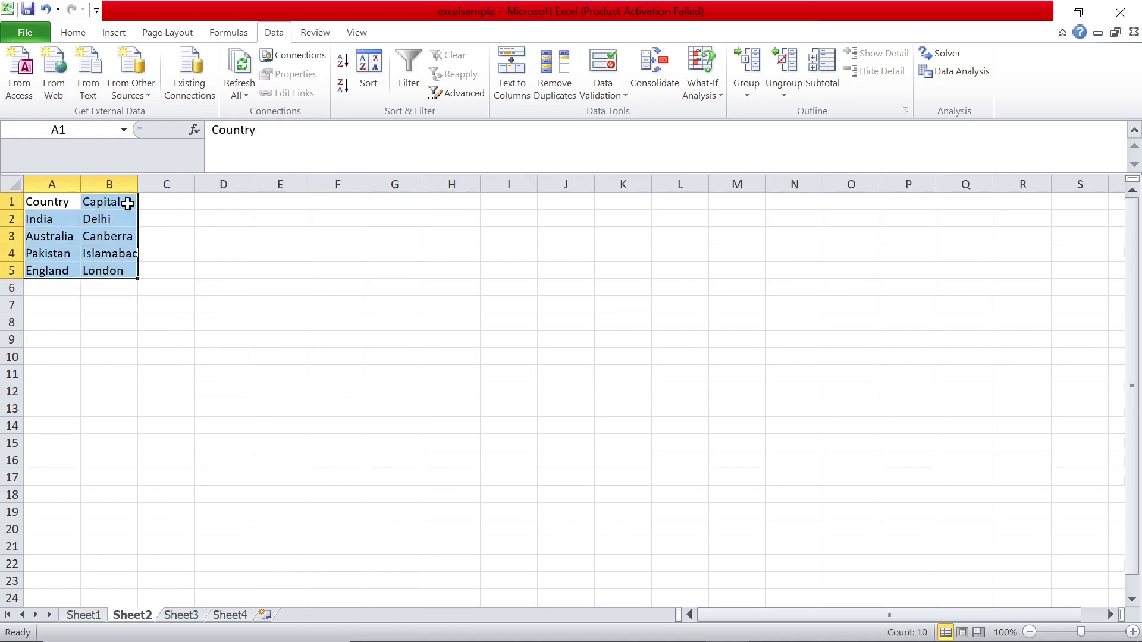
drag(138, 181, 153, 181)
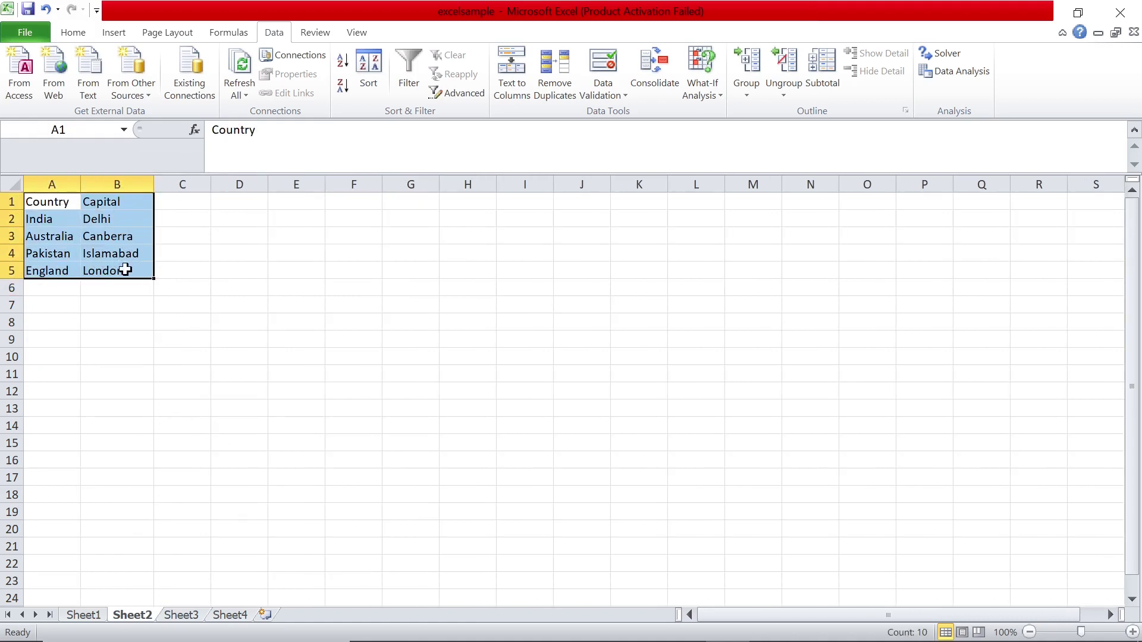
In Sheet1 cell D2, enter a VLOOKUP of A2 in Sheet2 range A2:B5 that returns column 2 with an exact match (FALSE)
click(96, 615)
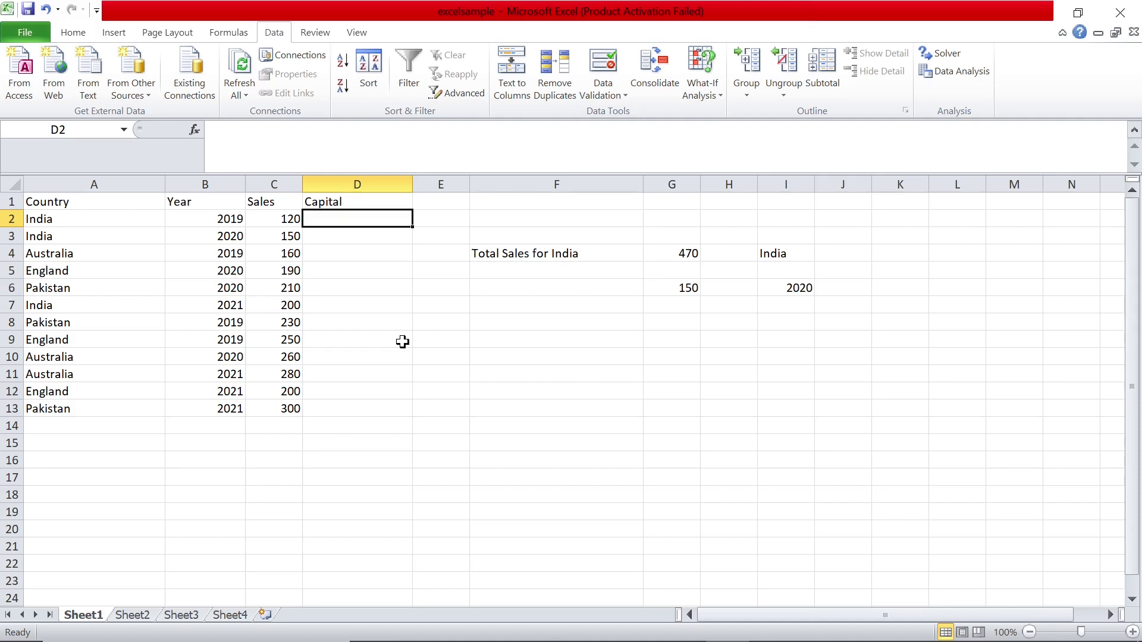
text(=)
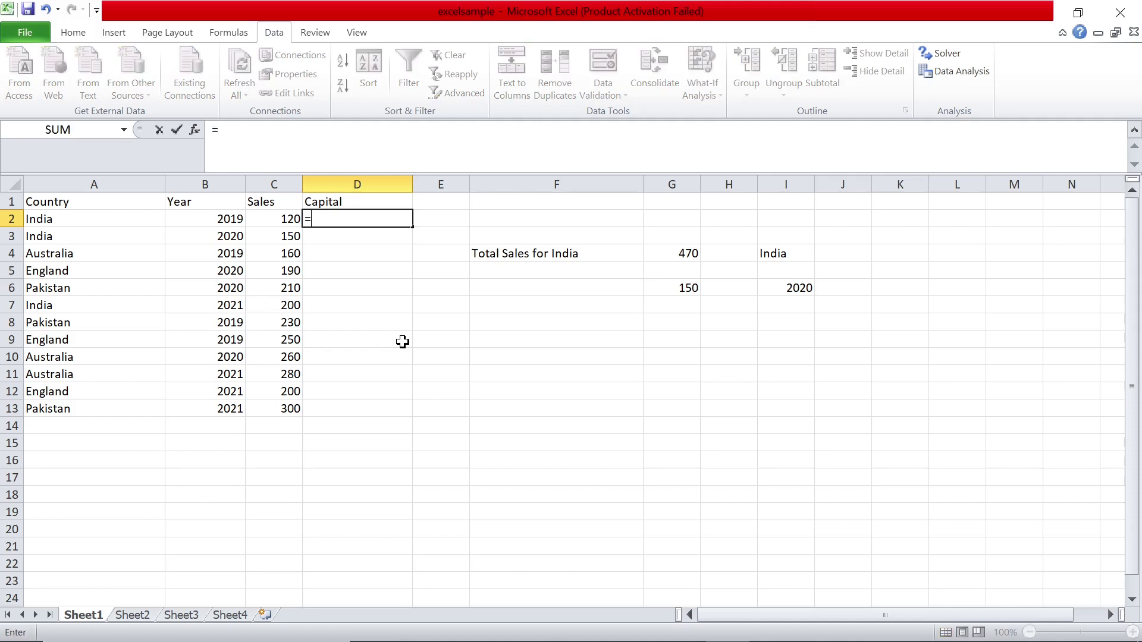
text(vlookup()
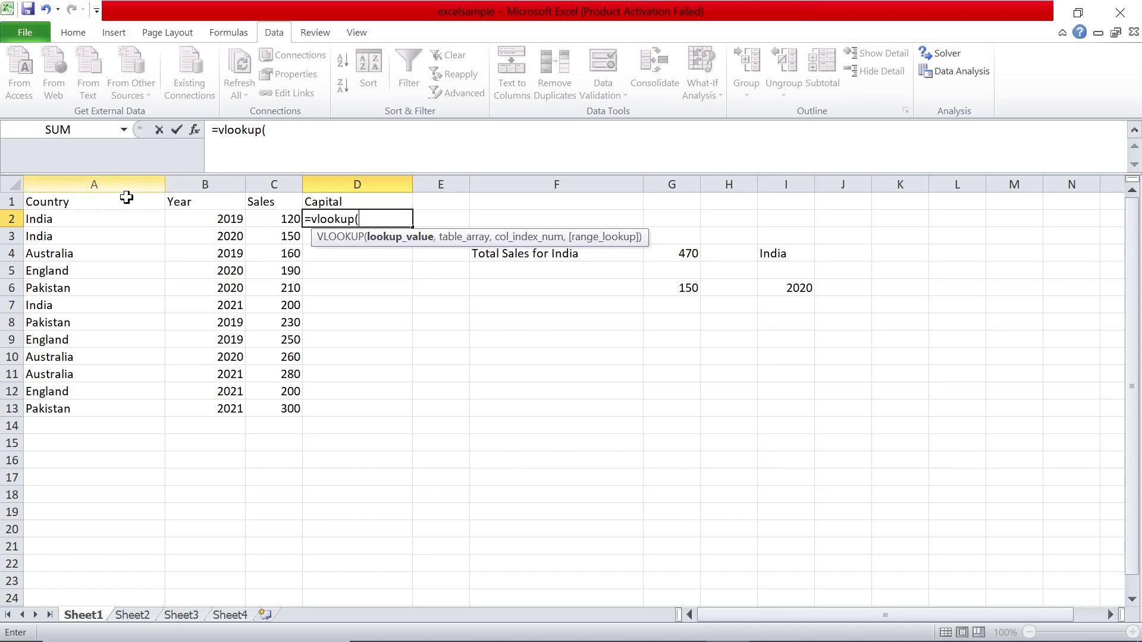
click(89, 222)
text(,)
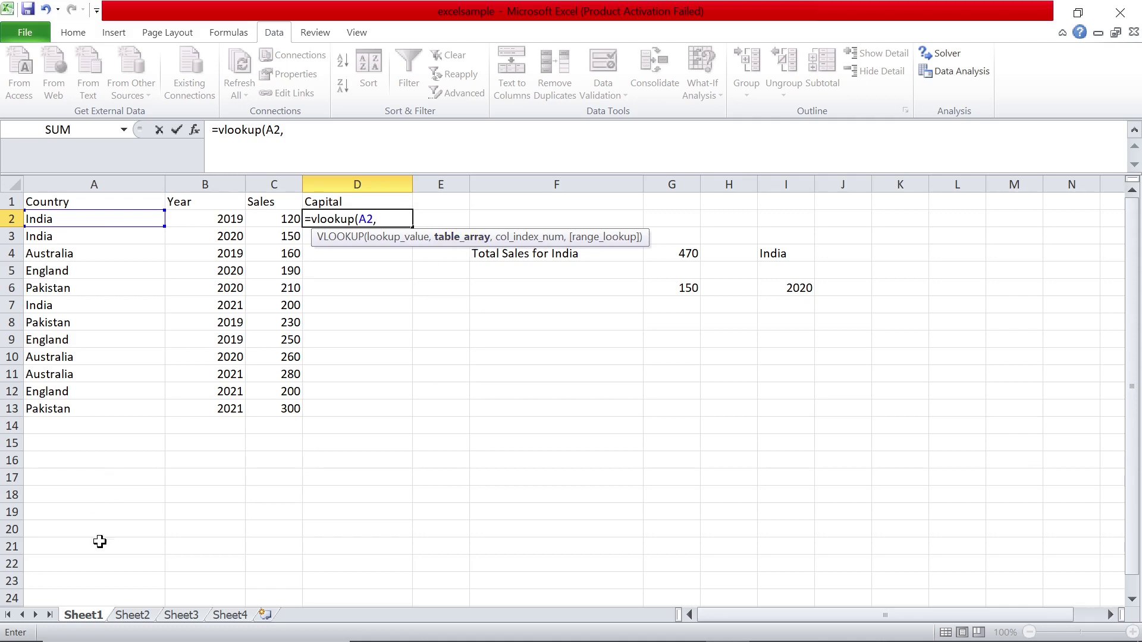
click(149, 617)
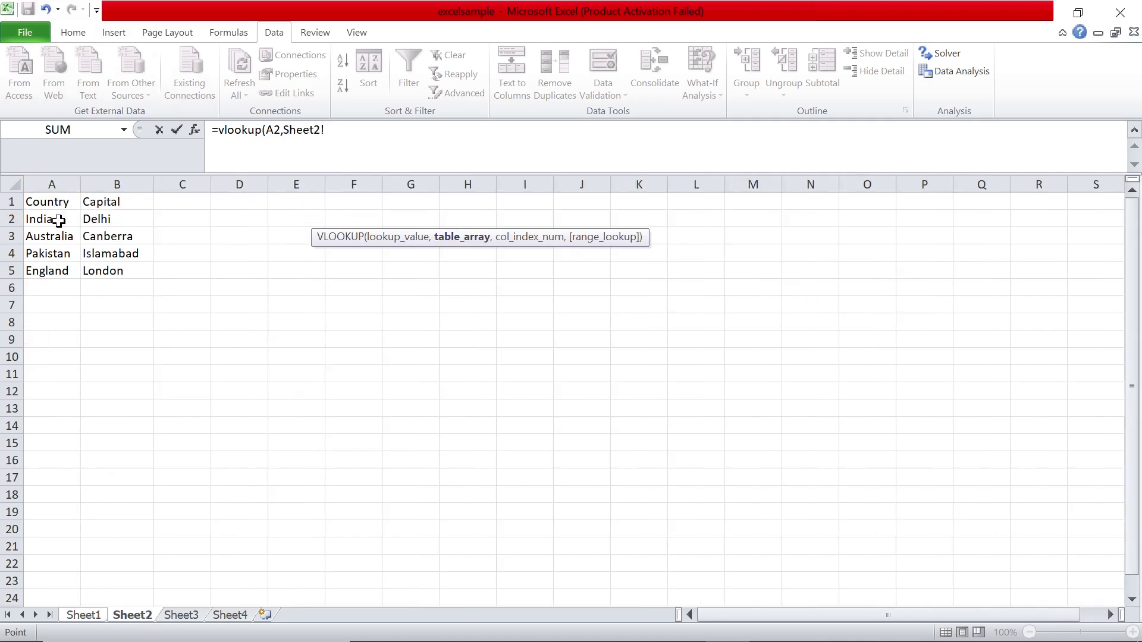
drag(59, 219, 140, 269)
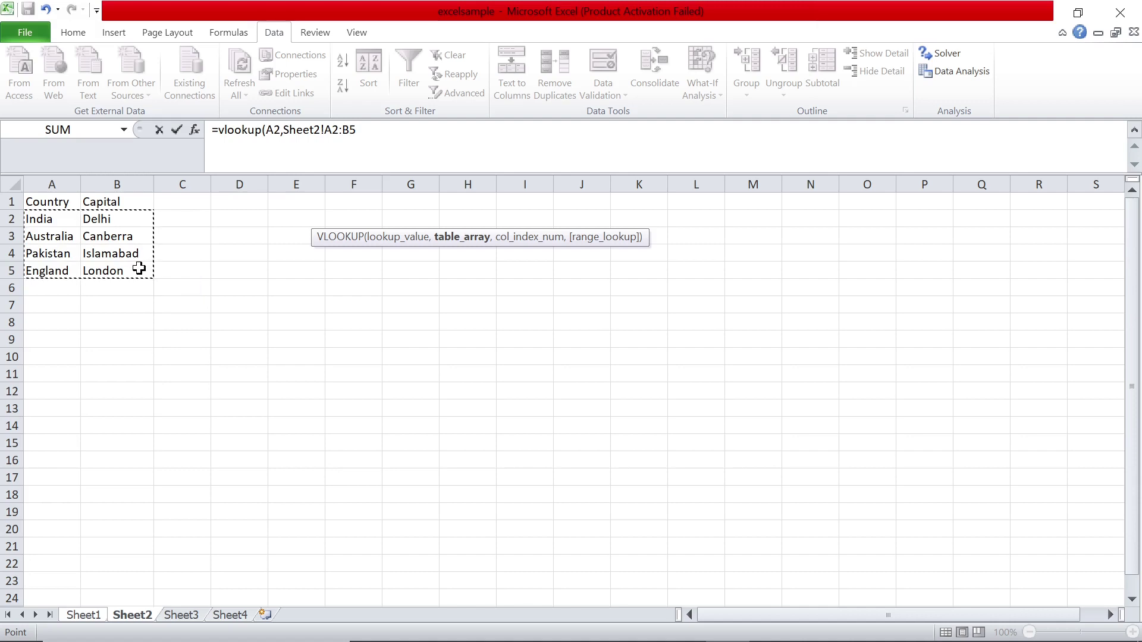
text(,)
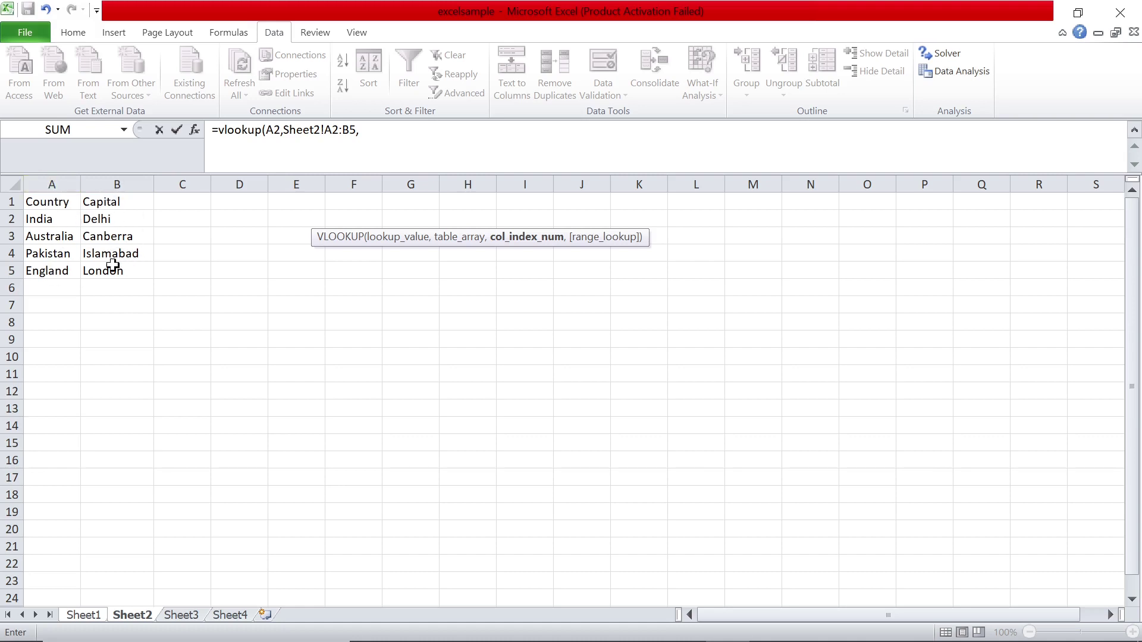
click(360, 130)
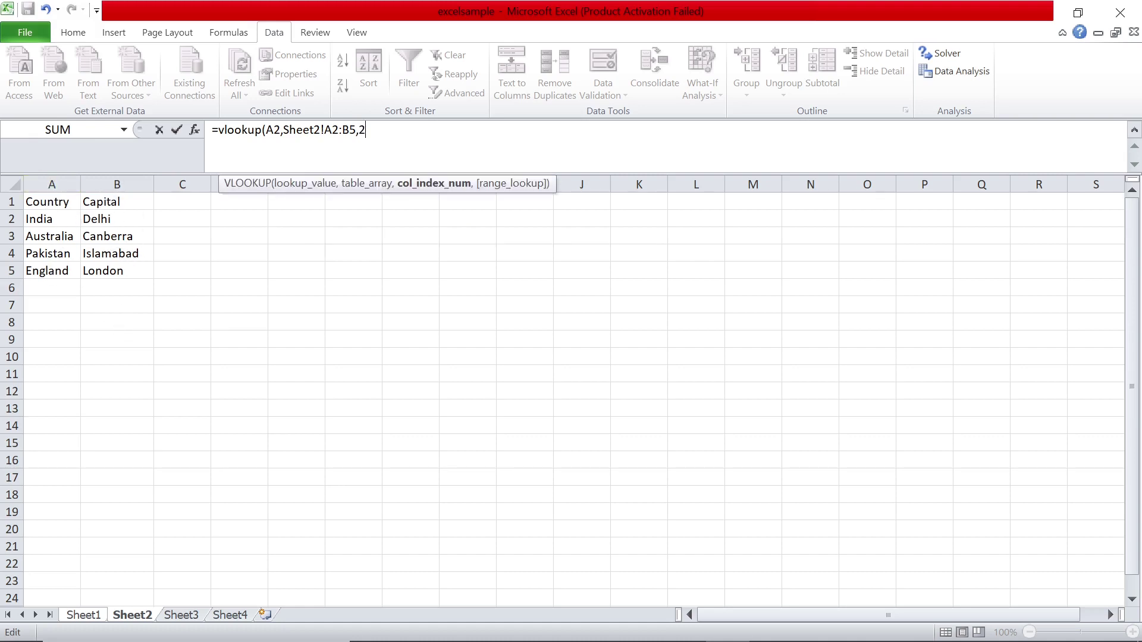
text(,false)
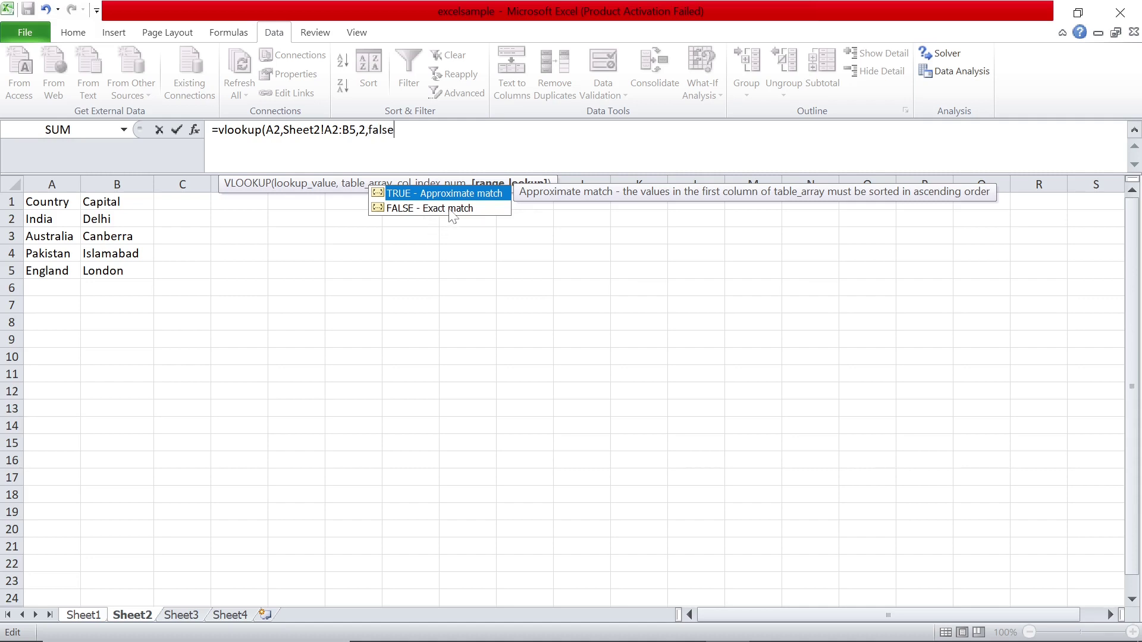
text())
key(Return)
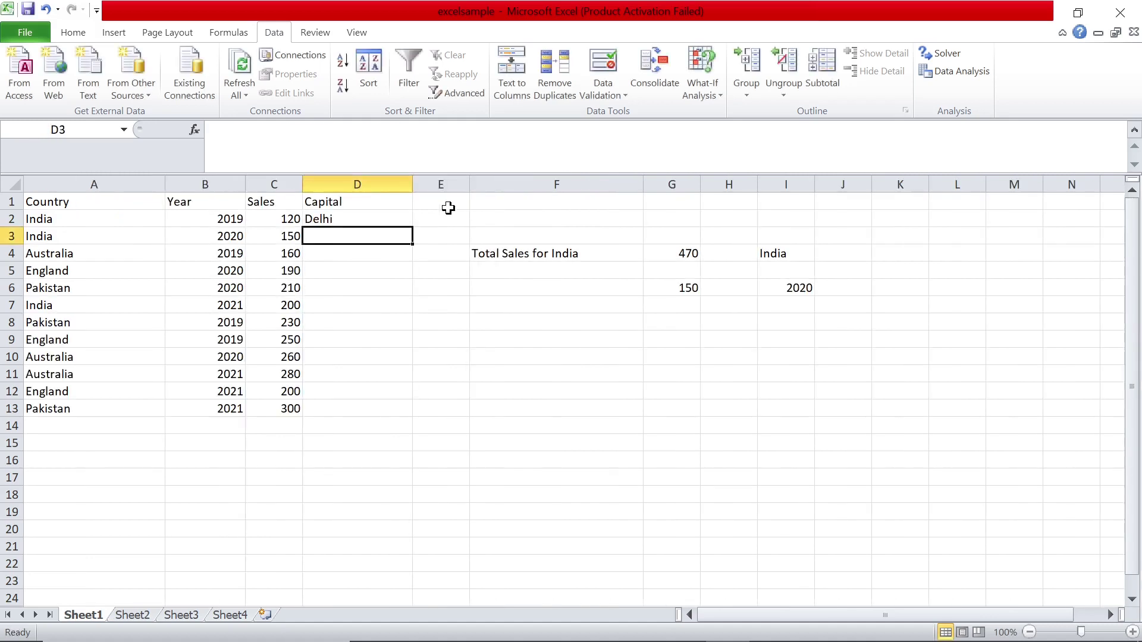
Check the lookup in D2 against the country in A2 and the India row of the Sheet2 table
key(Up)
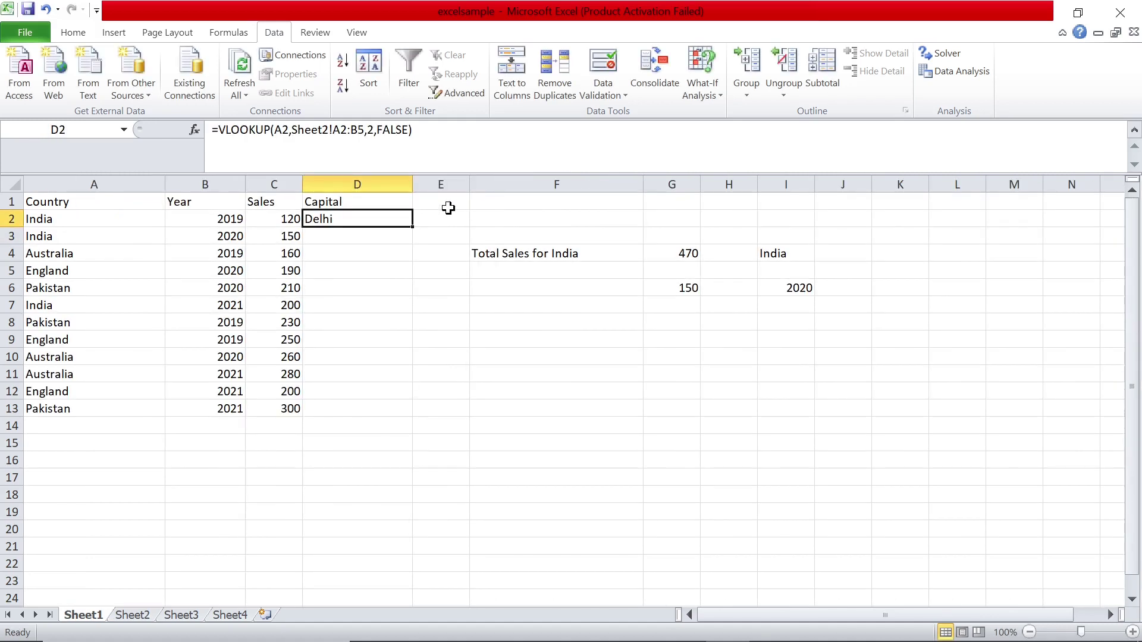
key(Left)
key(Left)
key(Left)
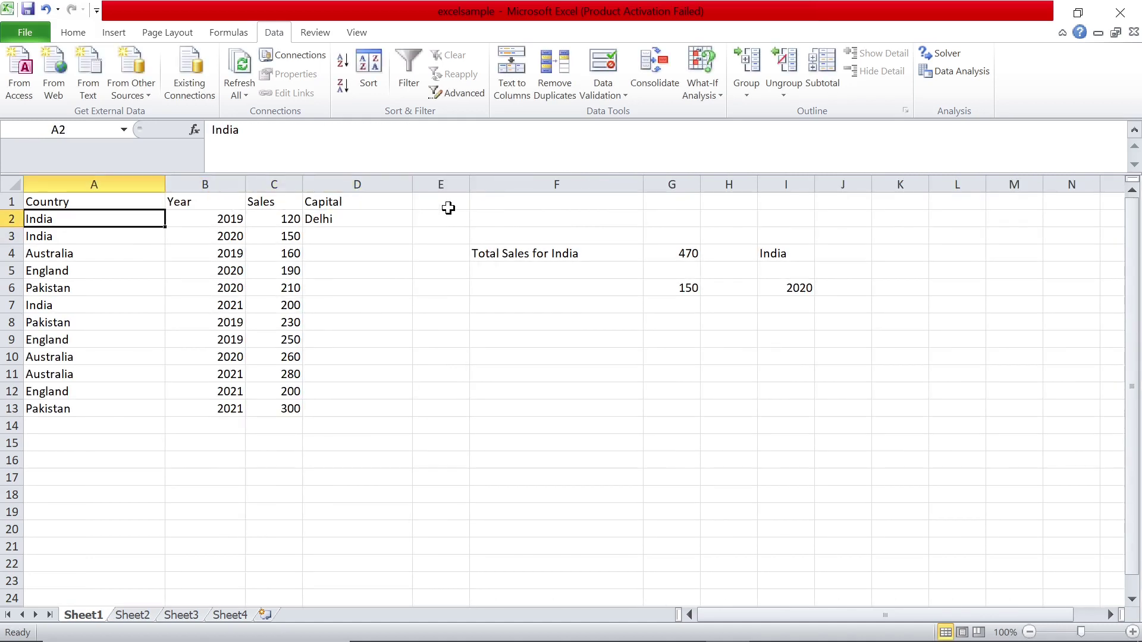
key(Right)
key(Right)
key(Right)
click(125, 620)
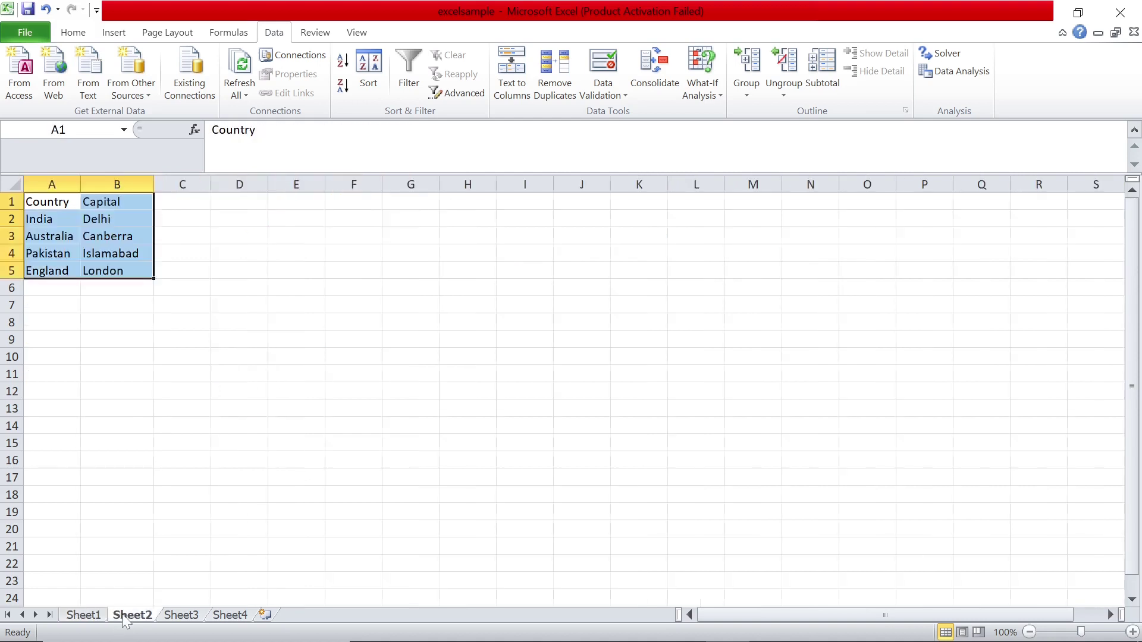
drag(62, 214, 140, 270)
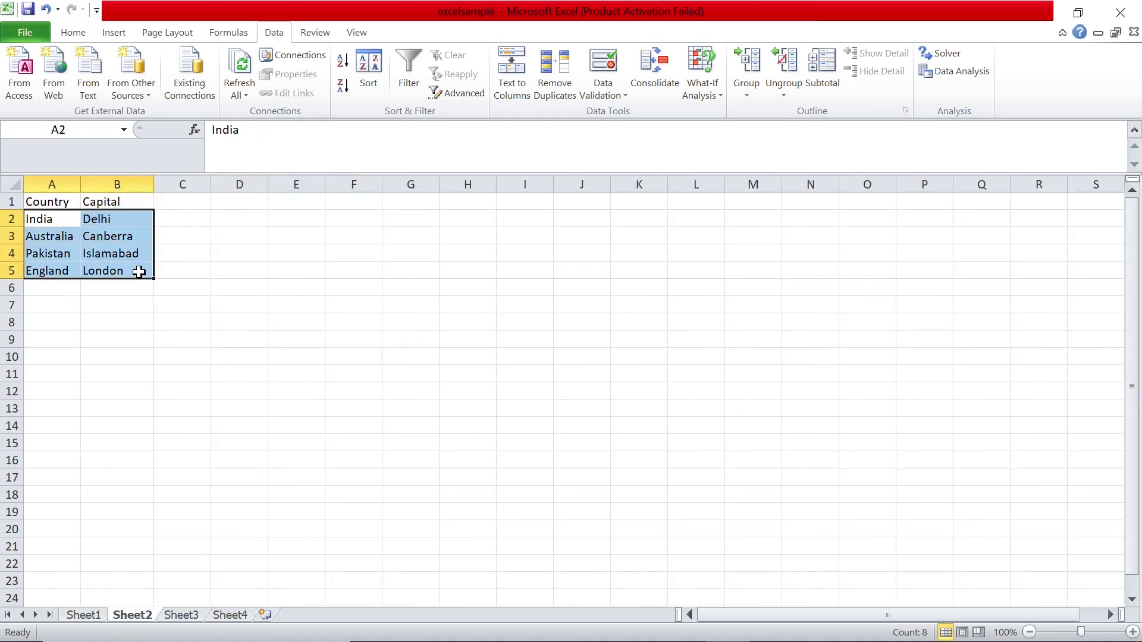
click(117, 219)
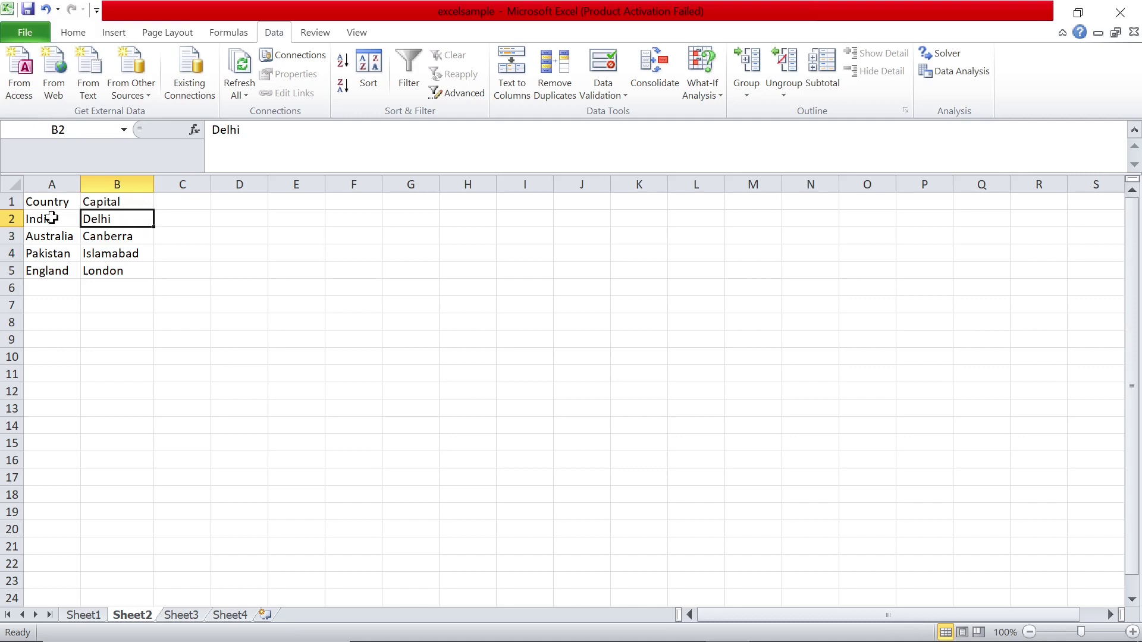
drag(52, 217, 115, 219)
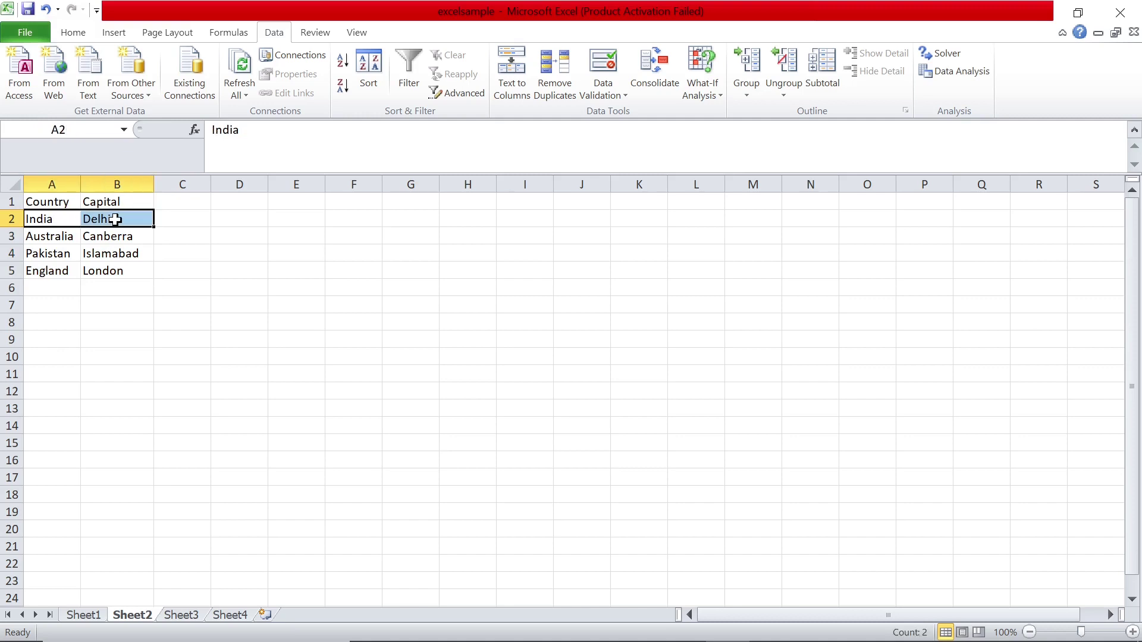
click(90, 619)
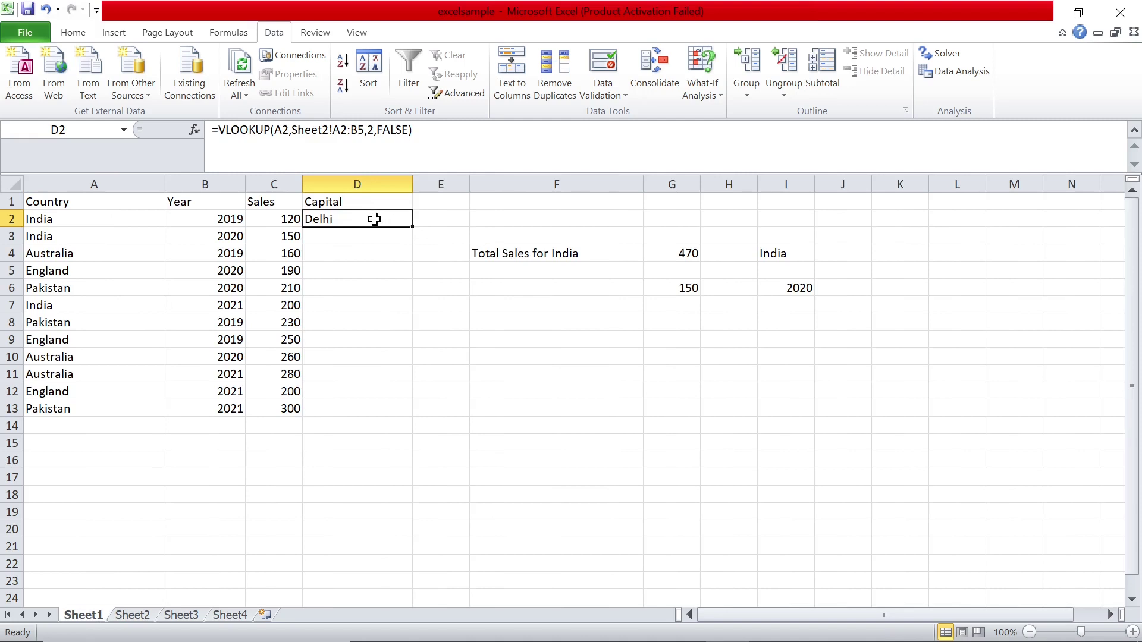
key(Down)
key(Down)
key(Up)
key(Up)
key(Up)
key(Down)
key(Down)
key(Down)
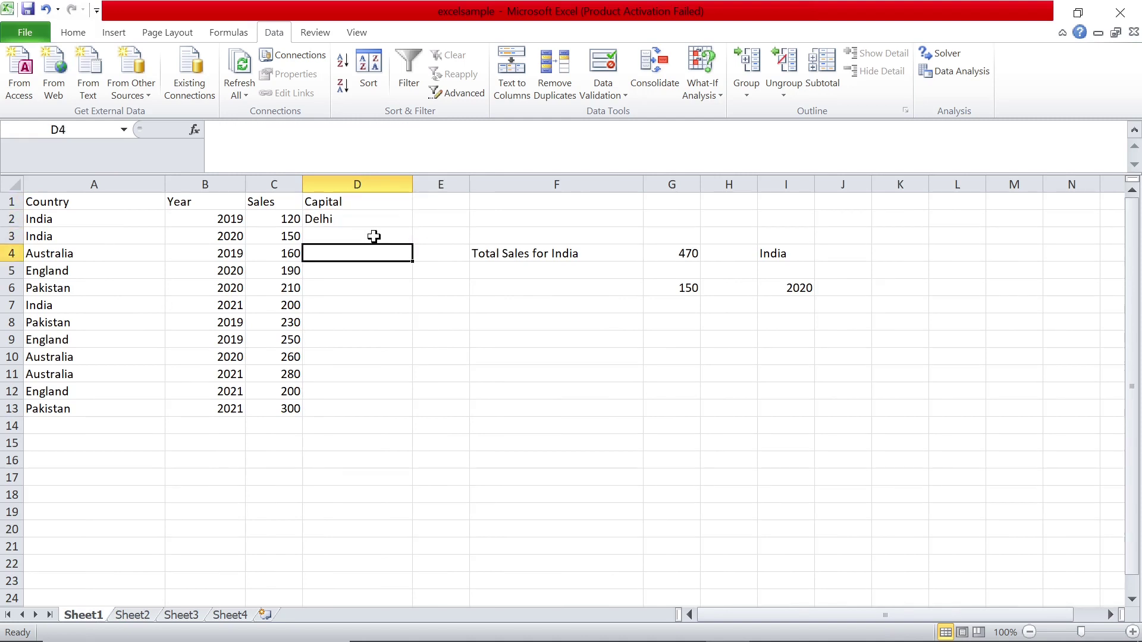
key(Down)
key(Down)
key(Down)
key(Down)
key(Down)
key(Down)
key(Down)
key(Down)
key(Up)
key(Up)
key(Up)
key(Up)
key(Up)
key(Up)
key(Up)
key(Up)
key(Up)
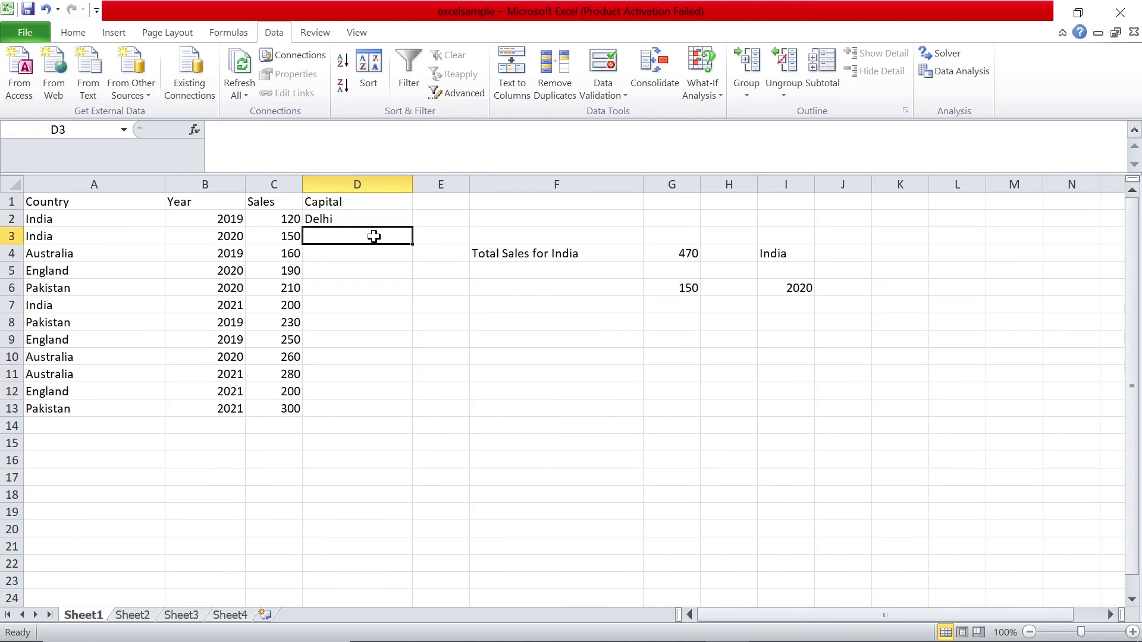
Make the table range in the D2 VLOOKUP absolute, as Sheet2!$A$2:$B$5
key(Up)
key(F2)
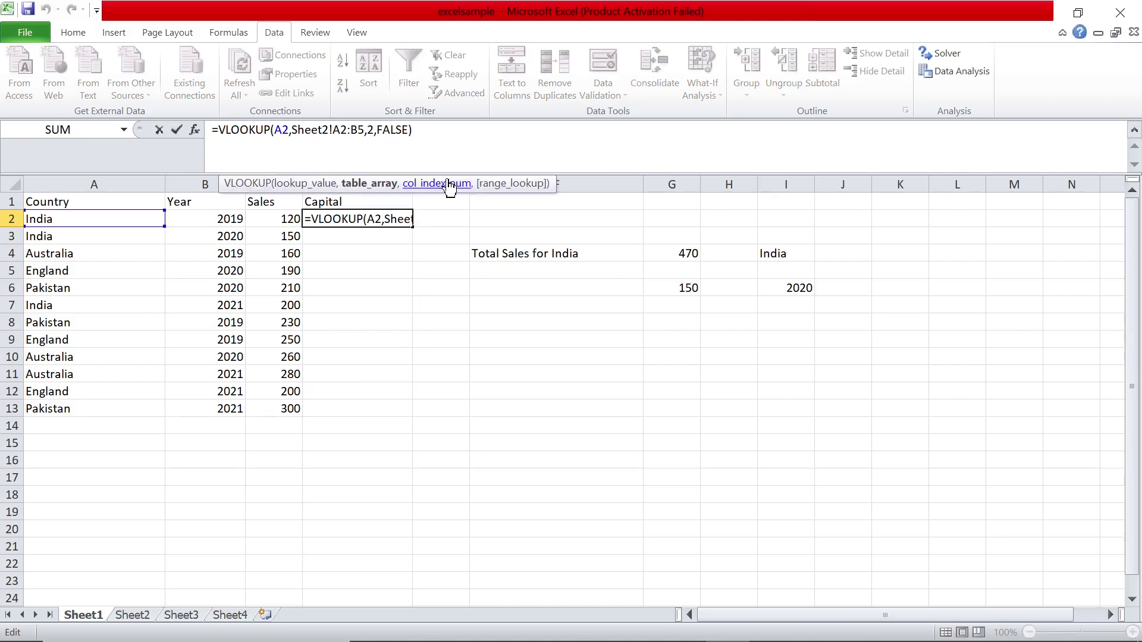
key(Left)
key(Left)
key(Left)
key(Left)
key(Left)
key(Left)
key(Left)
key(Left)
key(Left)
key(Left)
key(Left)
key(Left)
key(Left)
key(Left)
text($A)
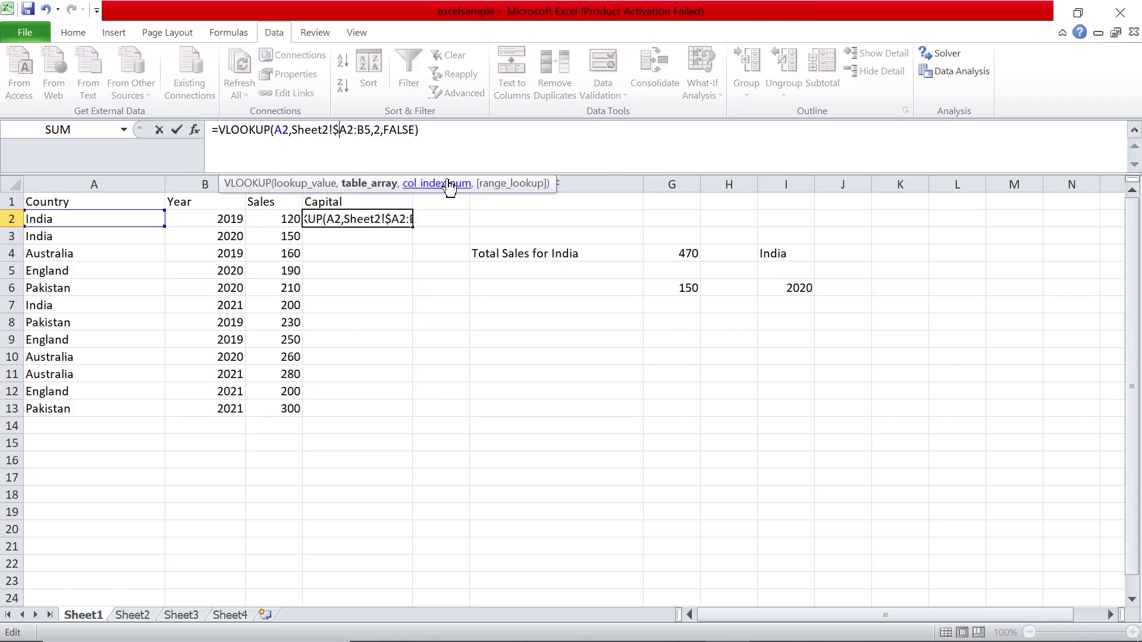
text($)
key(Right)
key(Right)
text($)
key(Right)
text($)
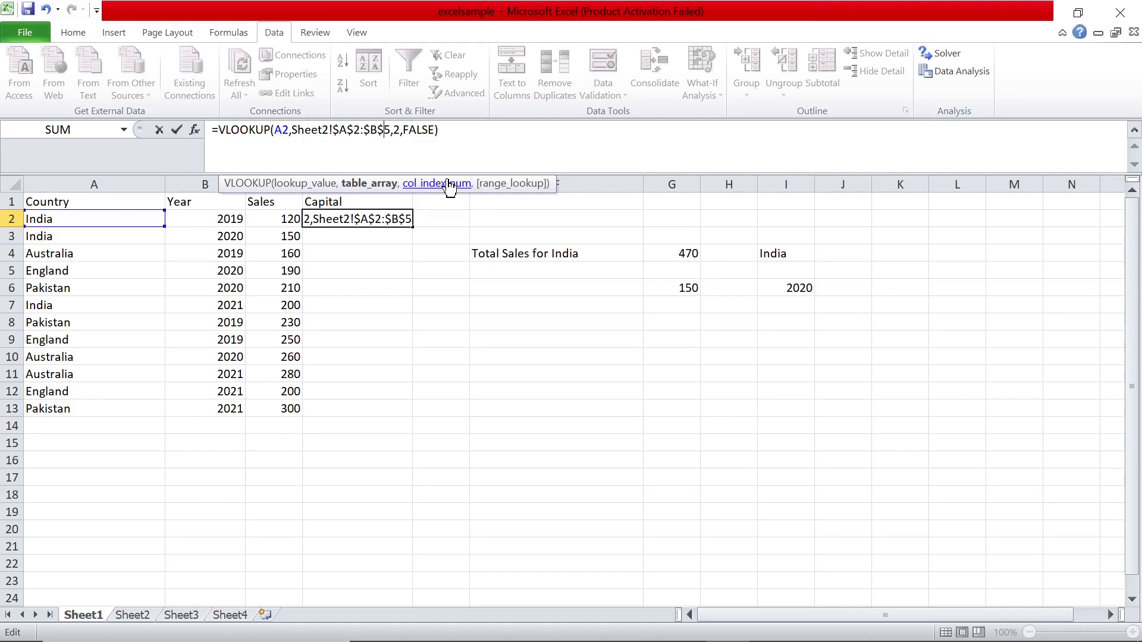
key(Return)
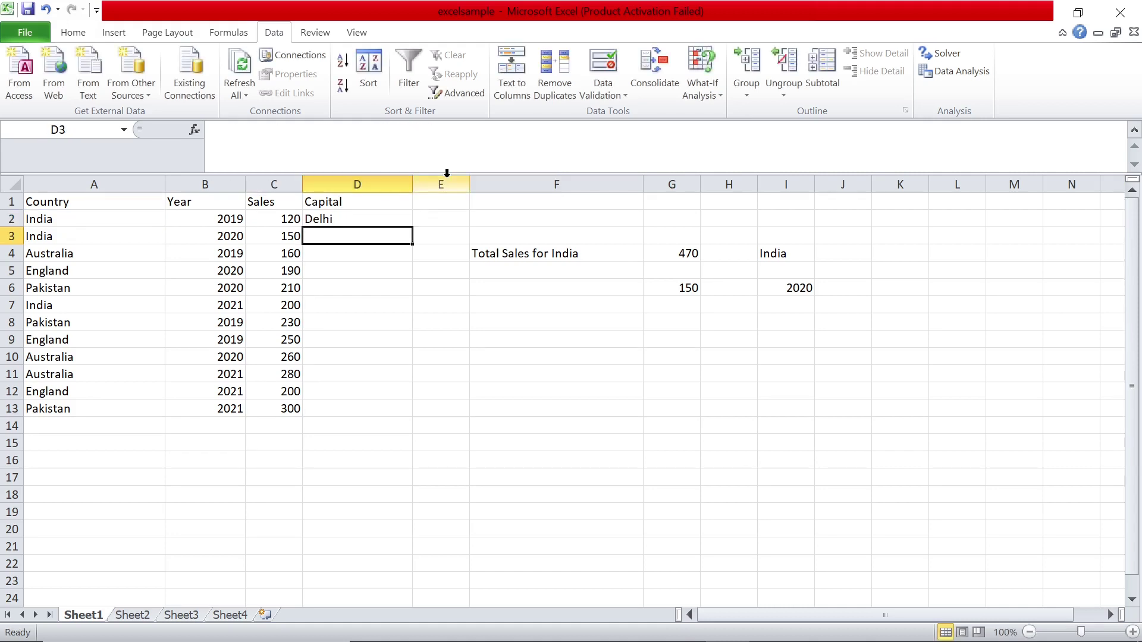
Fill the VLOOKUP in D2 down the Capital column to D13
click(388, 216)
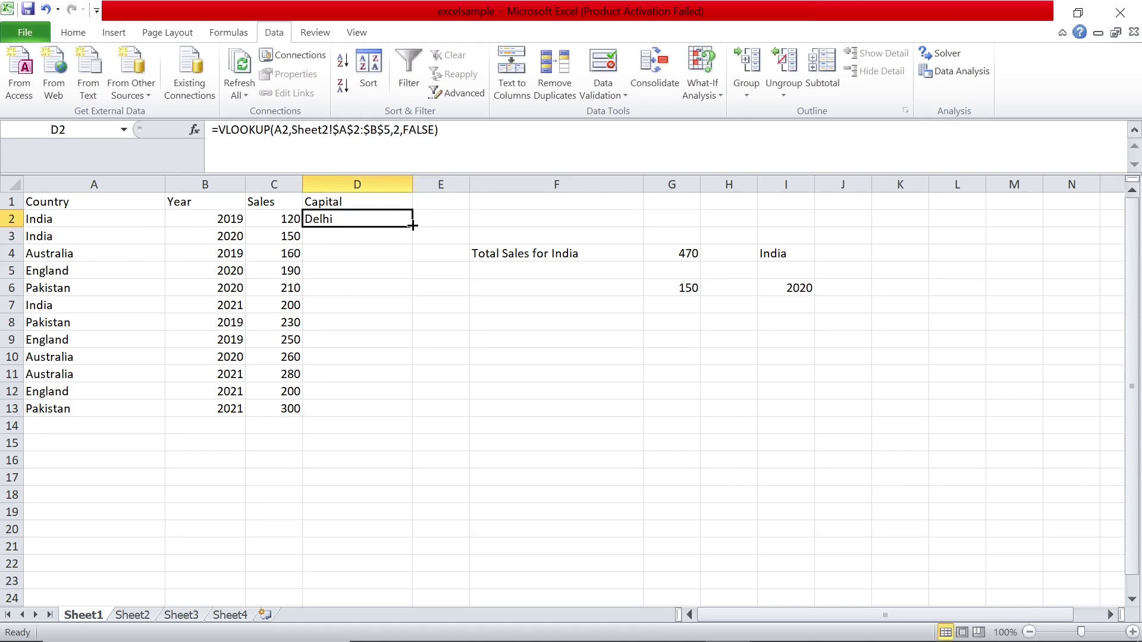
double_click(413, 226)
click(341, 236)
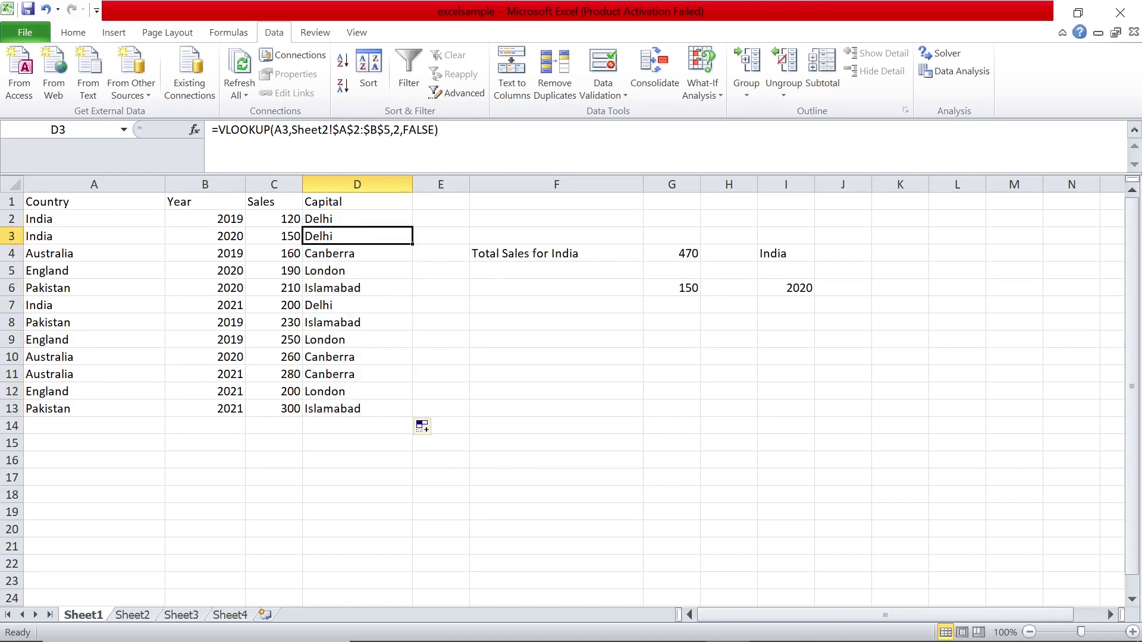
Check the lookups in D3 and D4 against the countries they reference in column A
click(128, 237)
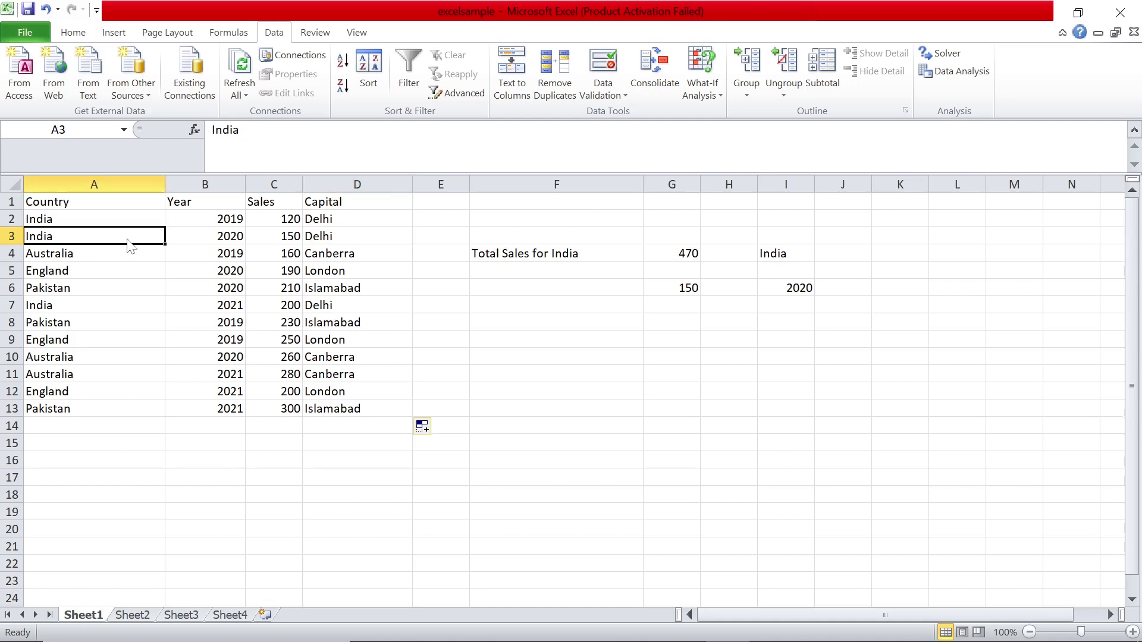
click(353, 236)
click(333, 253)
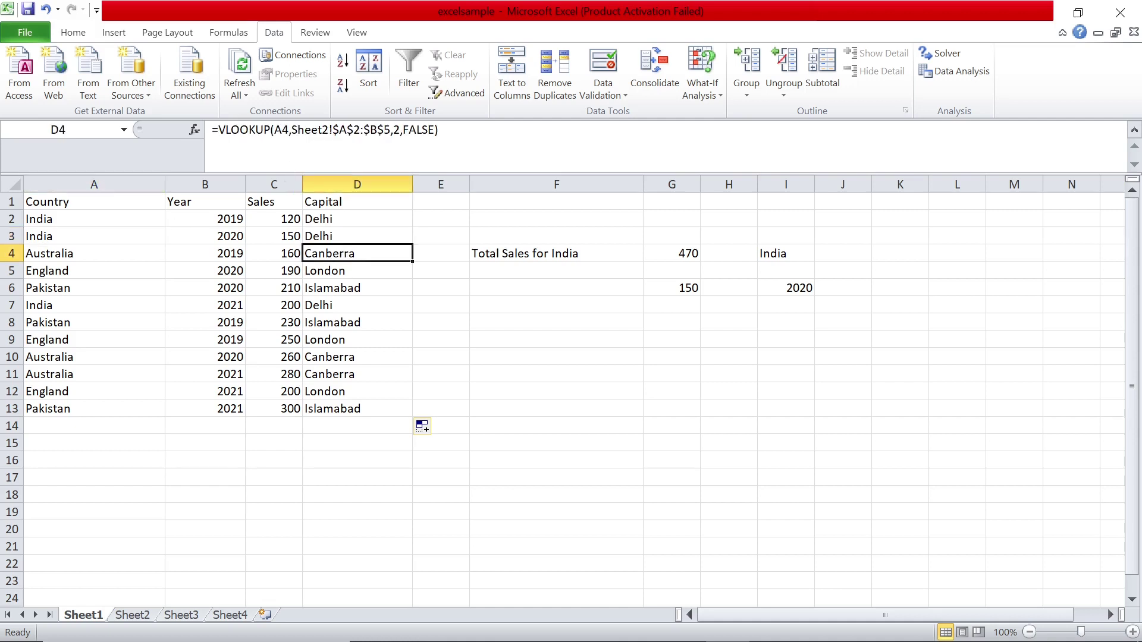
click(280, 130)
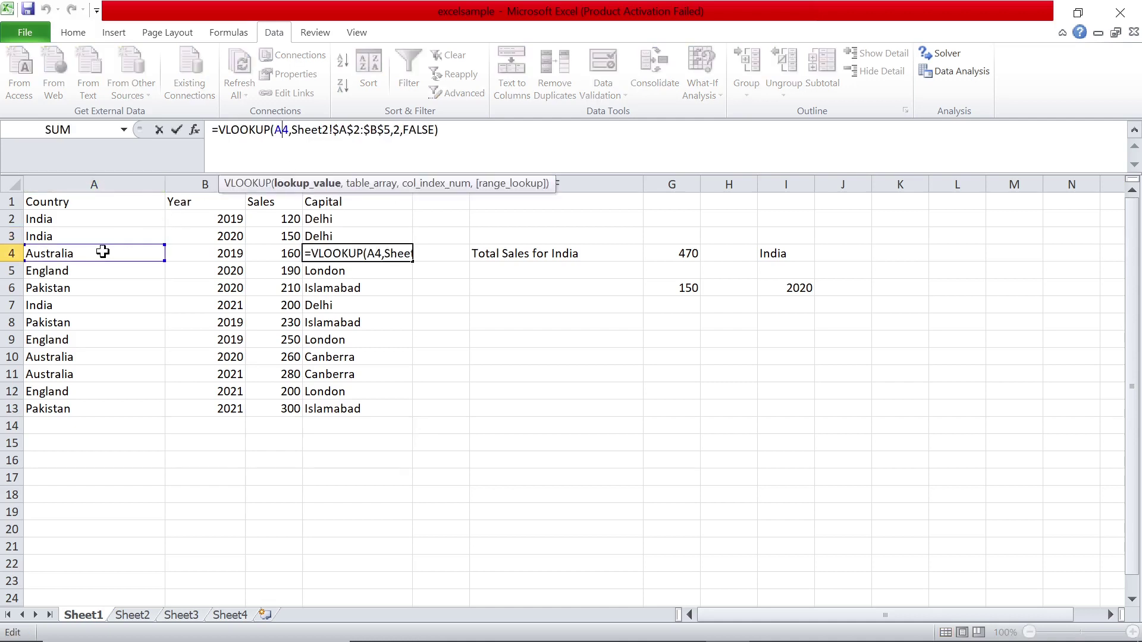
key(Return)
key(Up)
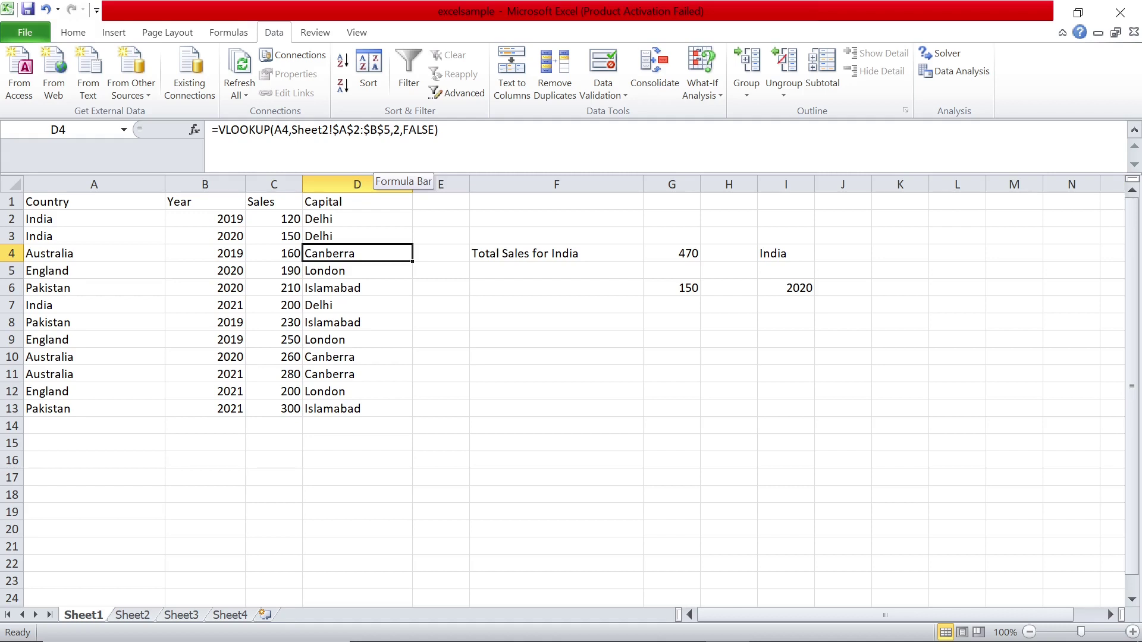
Compare the countries in rows 6 to 9 with the capitals looked up in column D
key(Down)
key(Down)
key(Left)
key(Left)
key(Left)
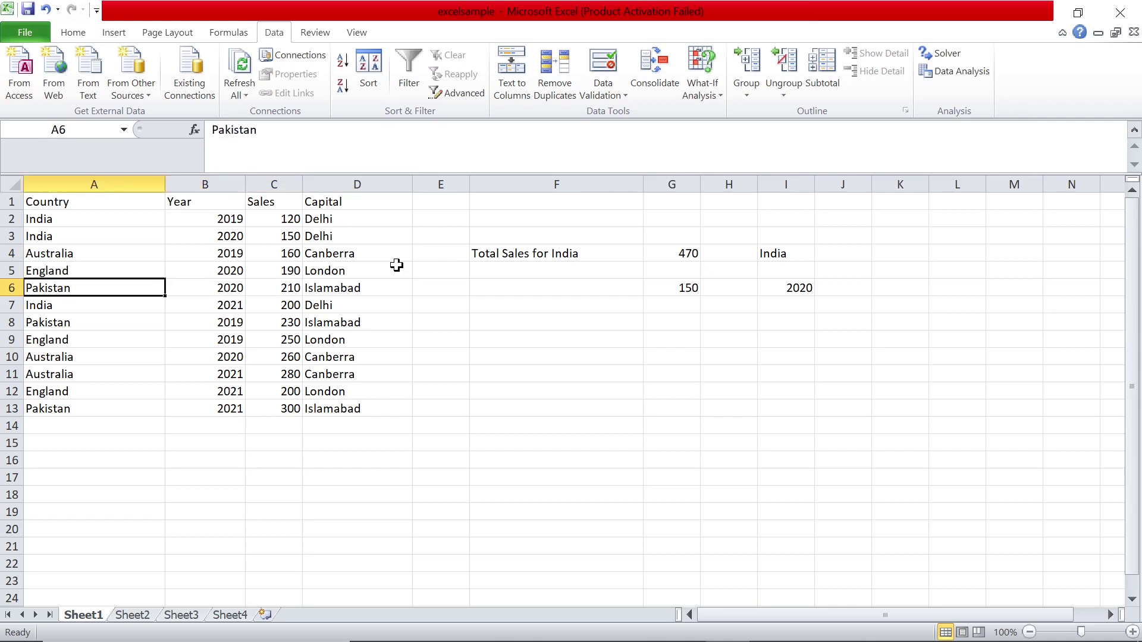
key(Right)
key(Right)
key(Right)
key(Down)
key(Left)
key(Left)
key(Left)
key(Down)
key(Down)
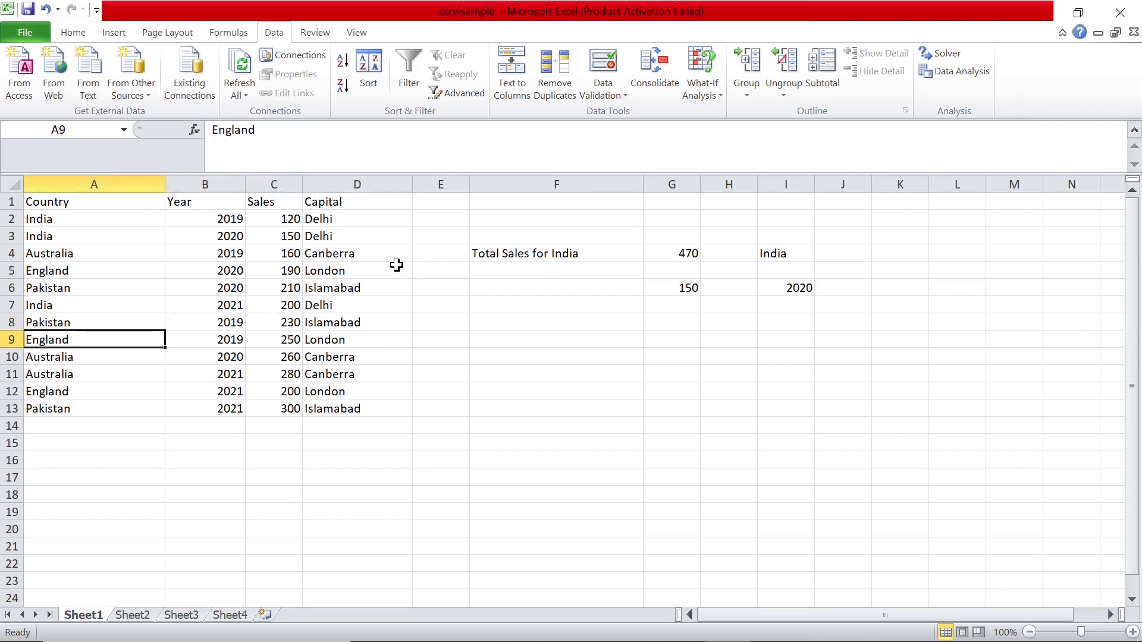
key(Right)
key(Right)
key(Right)
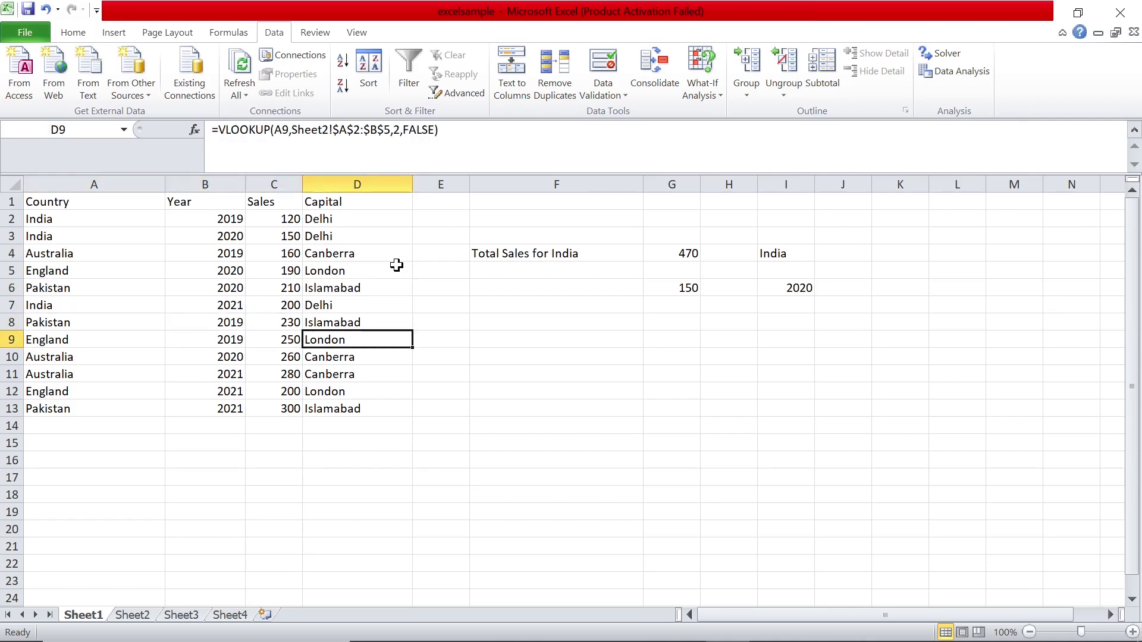
Examine the capitals in B2:B5 on Sheet2 and return to Sheet1
click(145, 615)
drag(127, 215, 134, 273)
click(83, 615)
Replace the country in A13 with South Africa and select its capital lookup in D13
click(112, 408)
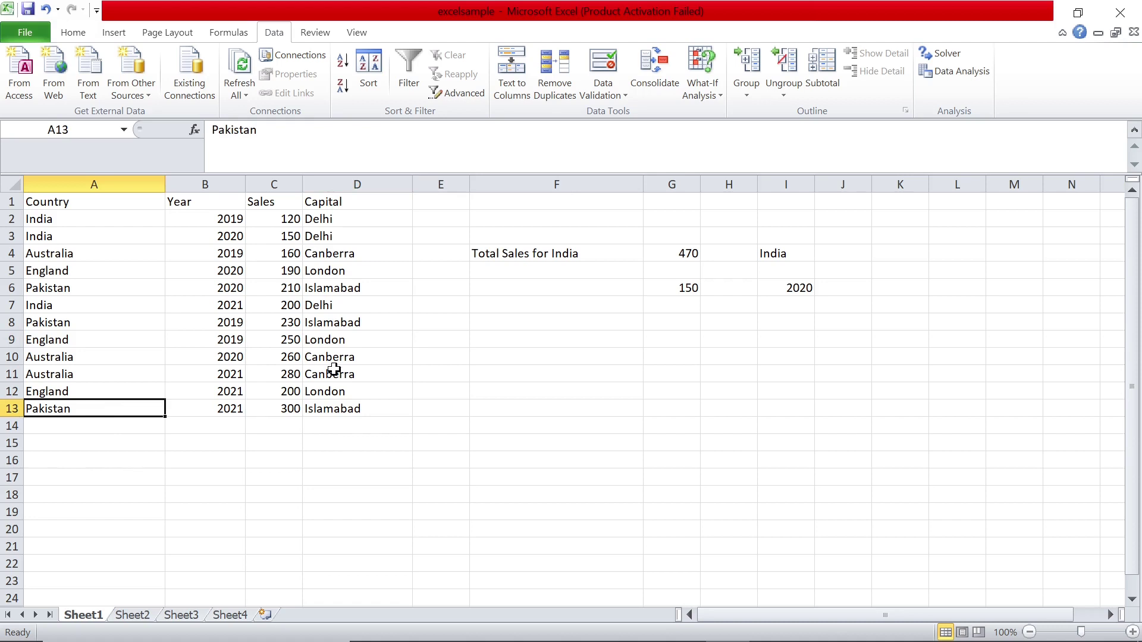
text(South A)
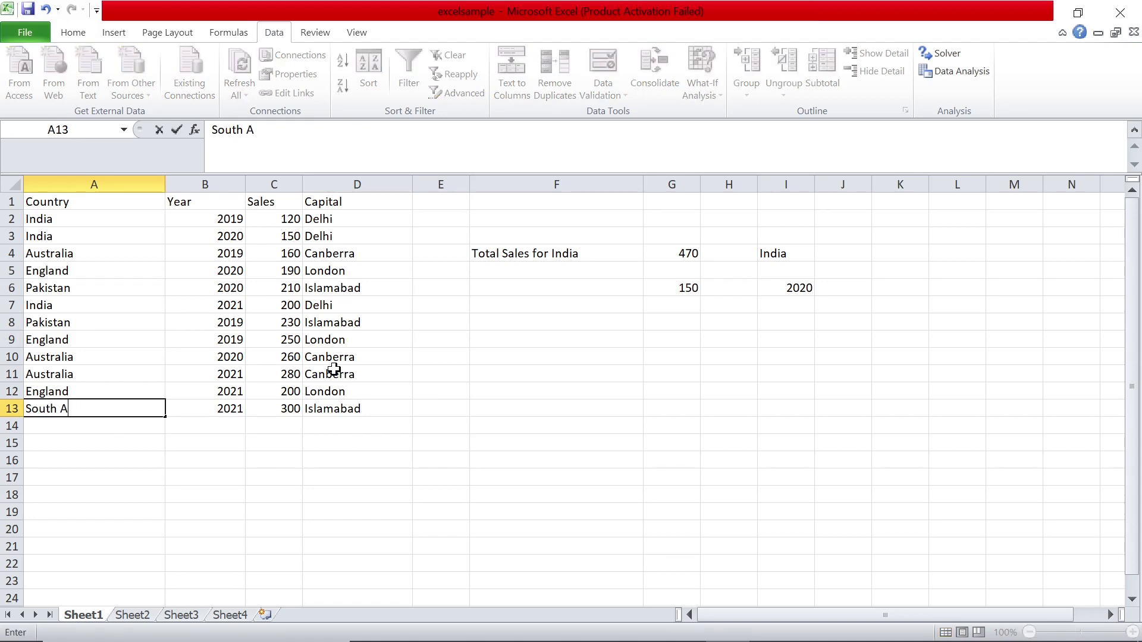
text(frica)
key(Return)
key(Right)
key(Right)
key(Right)
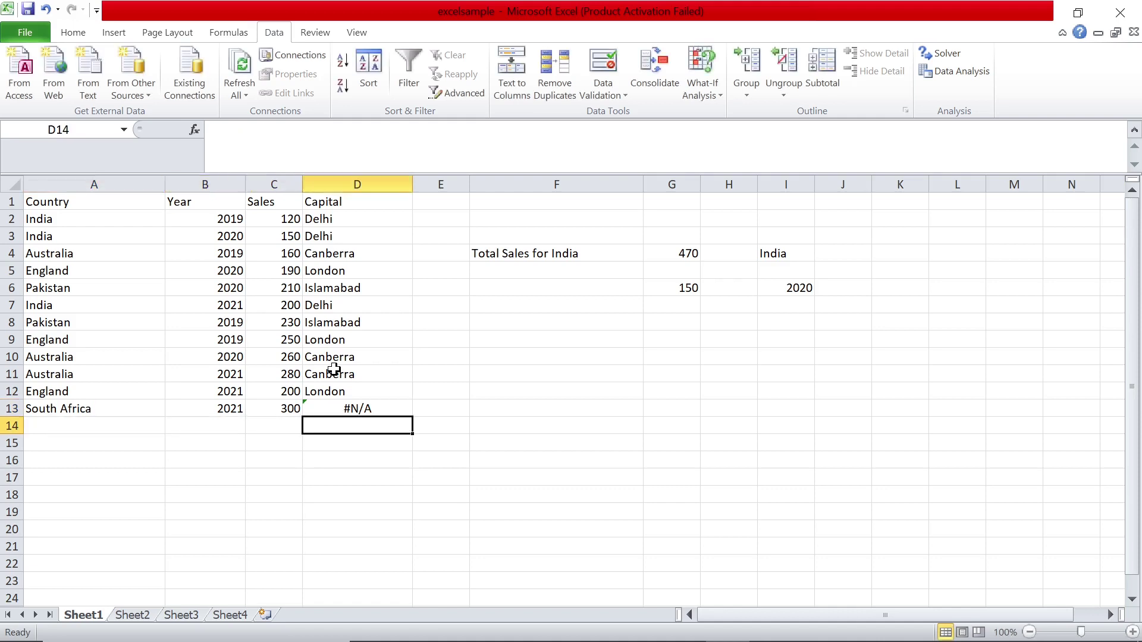
key(Up)
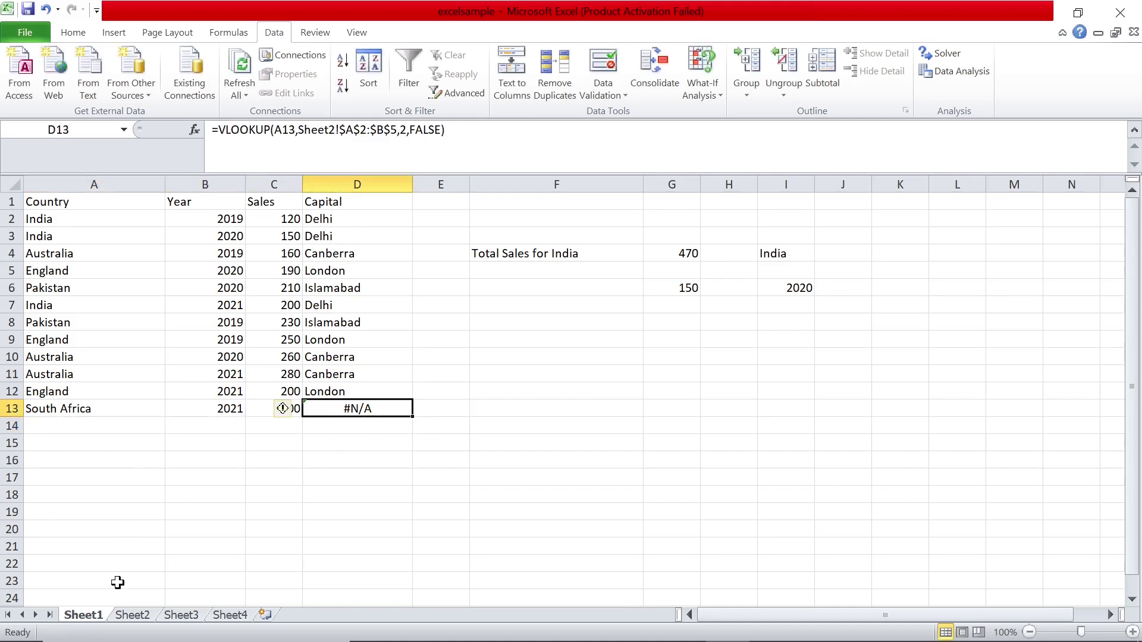
Check the lookup table A2:B5 on Sheet2 for South Africa and return to Sheet1
click(132, 615)
drag(51, 219, 116, 271)
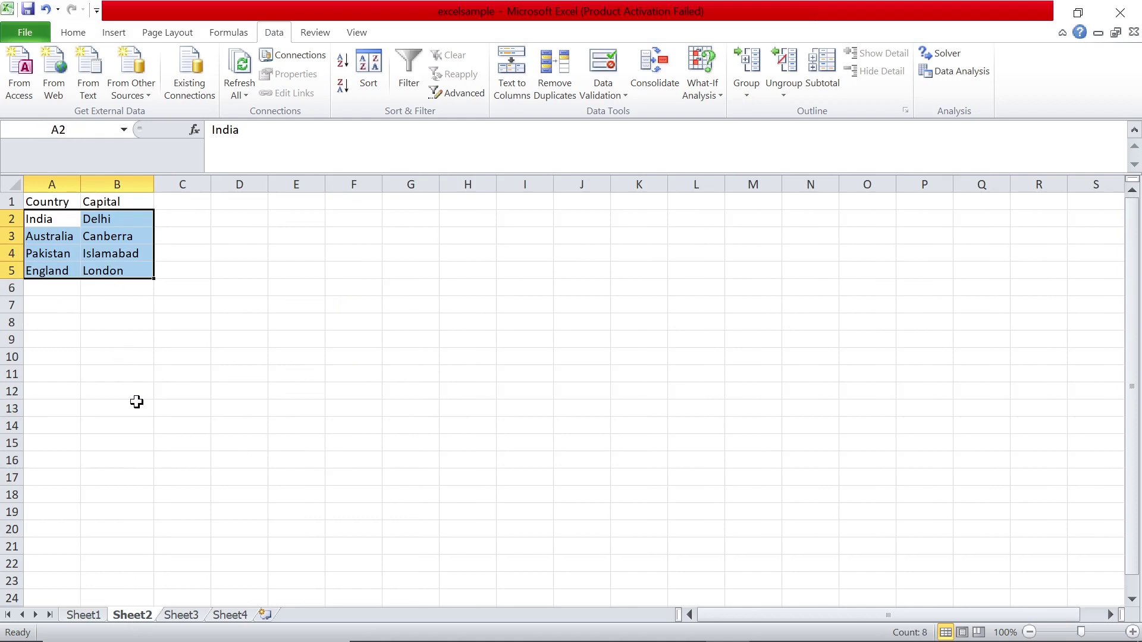
click(86, 616)
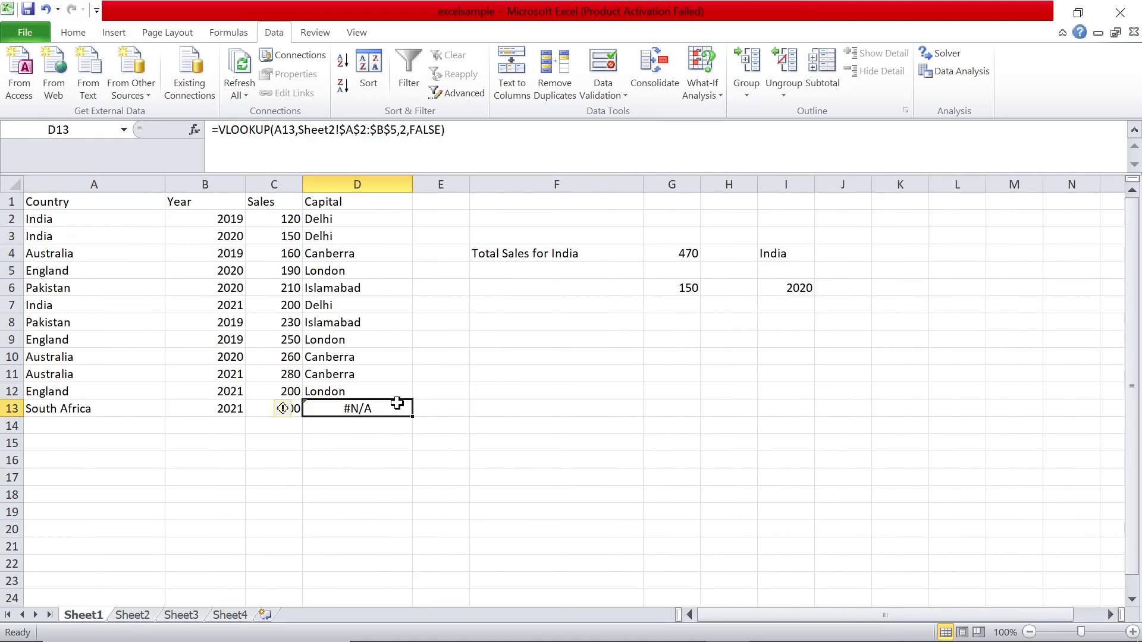
Set the country in A13 back to Pakistan
key(Home)
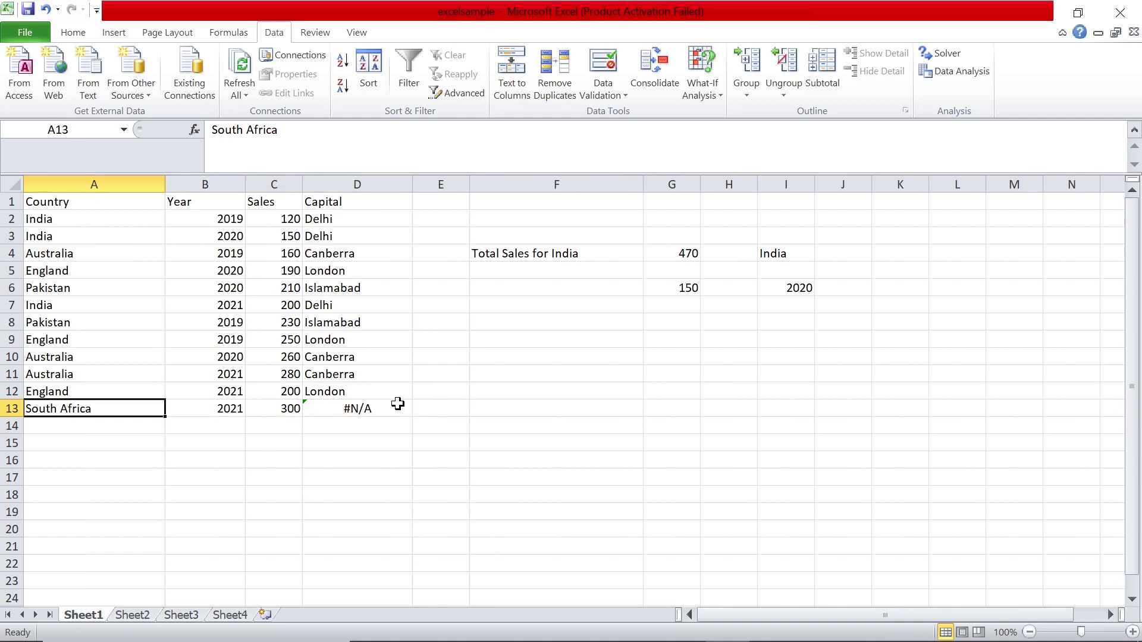
text(Pakistan)
key(Return)
key(Right)
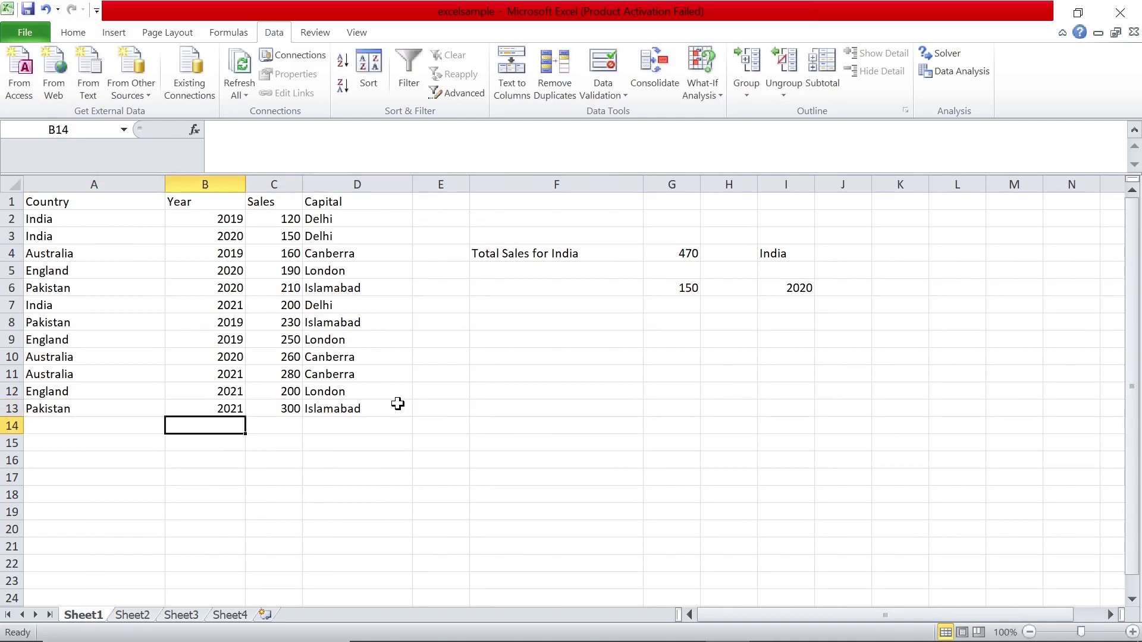
key(Up)
key(Left)
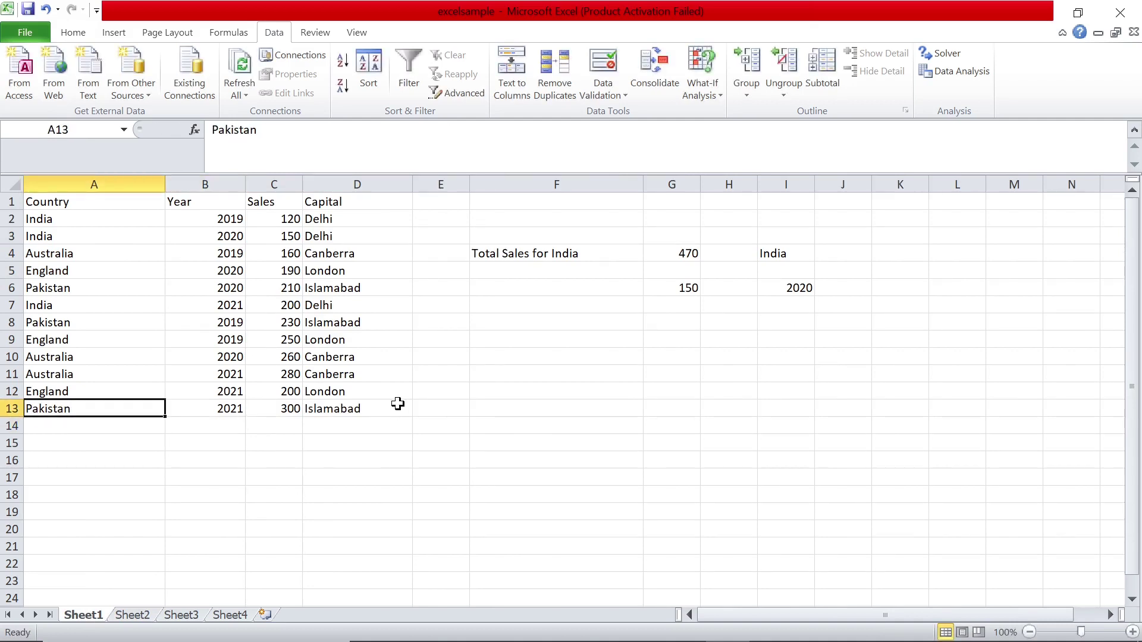